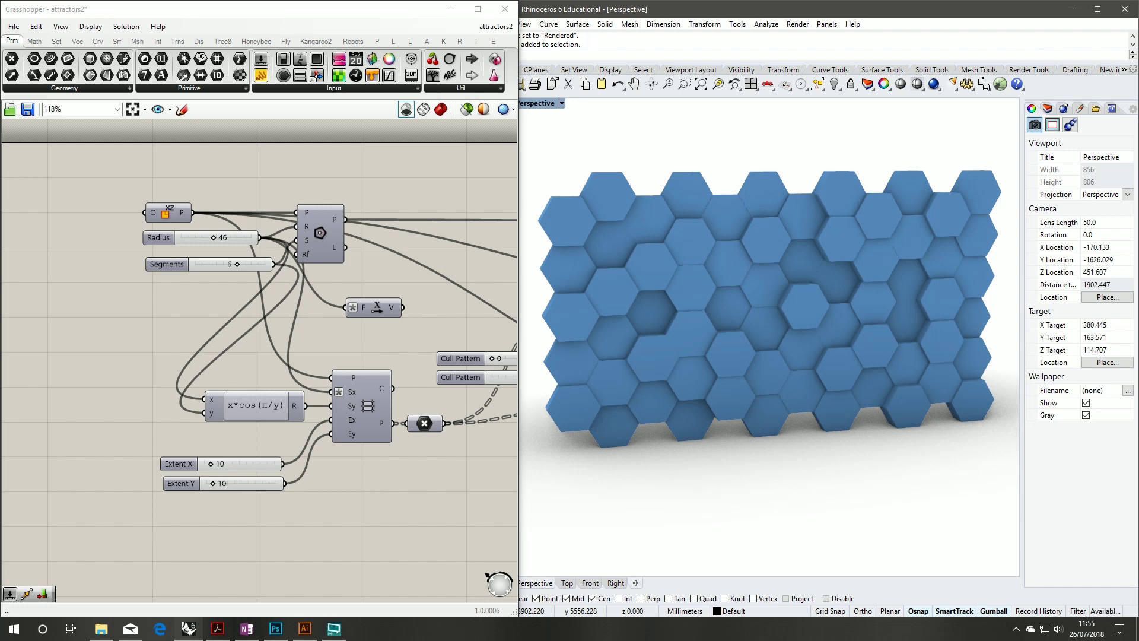
right_drag(1018, 320, 806, 270)
right_drag(665, 371, 783, 310)
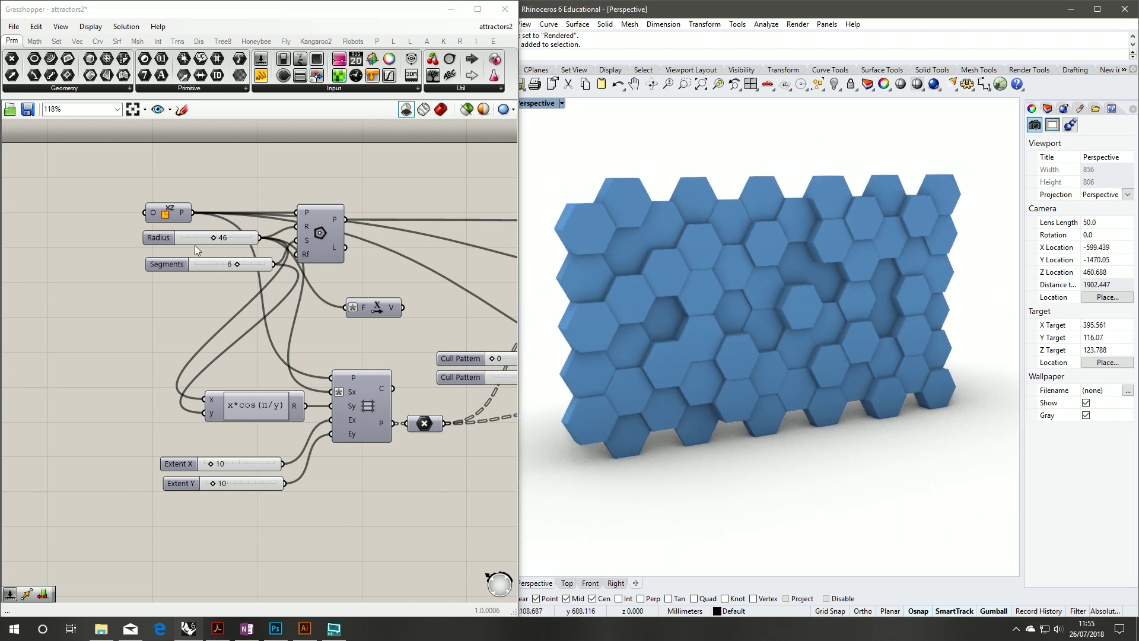
right_drag(382, 315, 359, 319)
right_drag(756, 304, 768, 275)
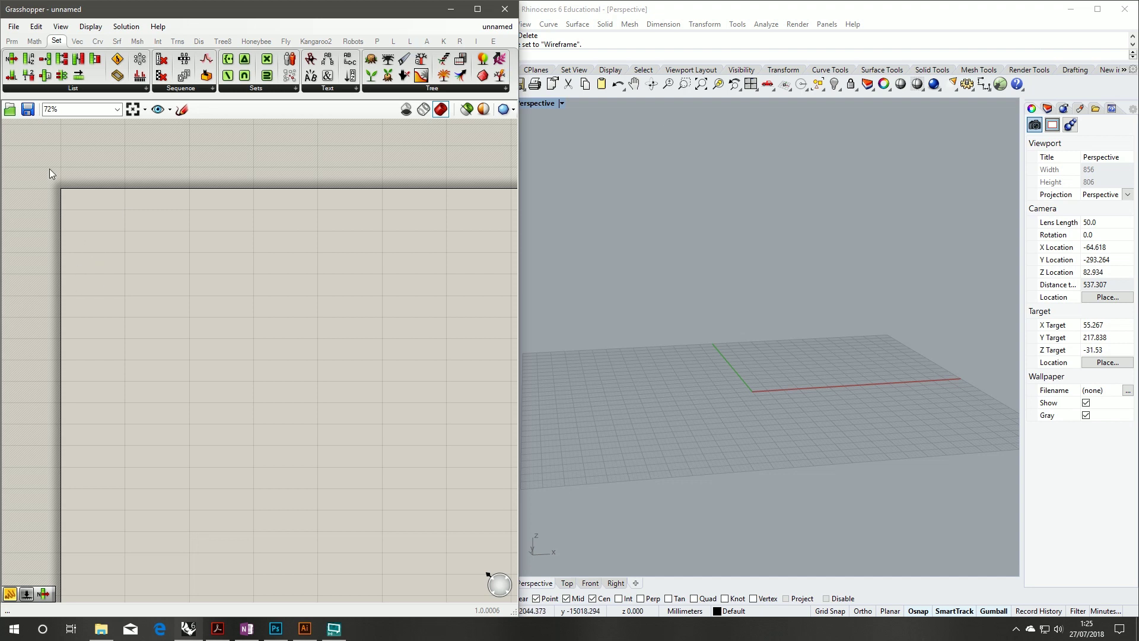
- Place a Polygon component on the empty canvas
click(12, 41)
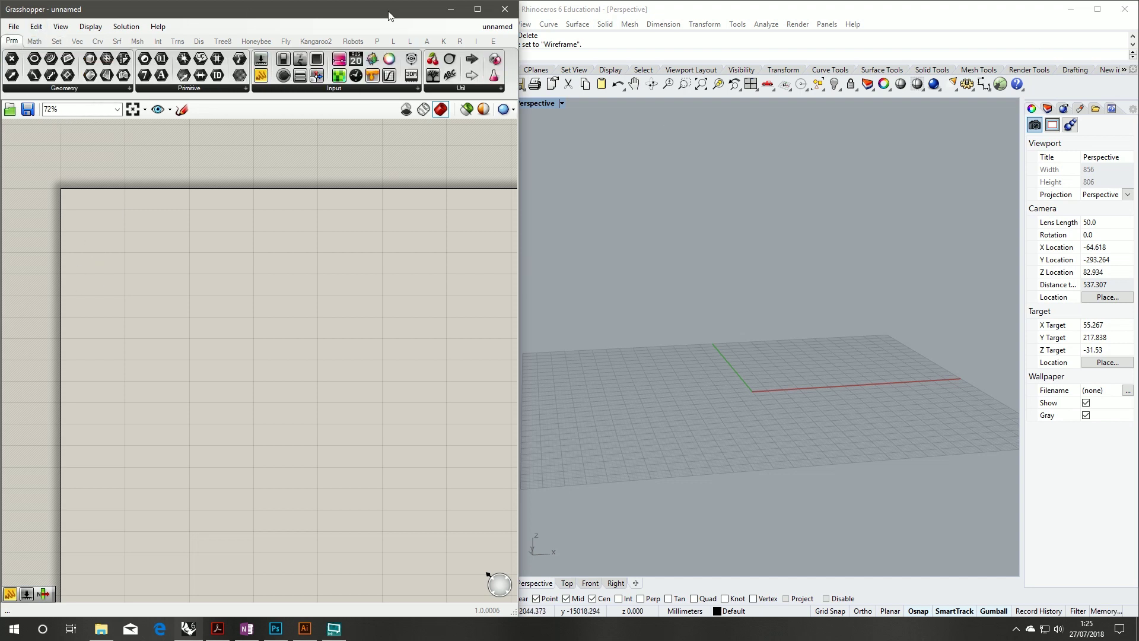
click(77, 41)
click(100, 41)
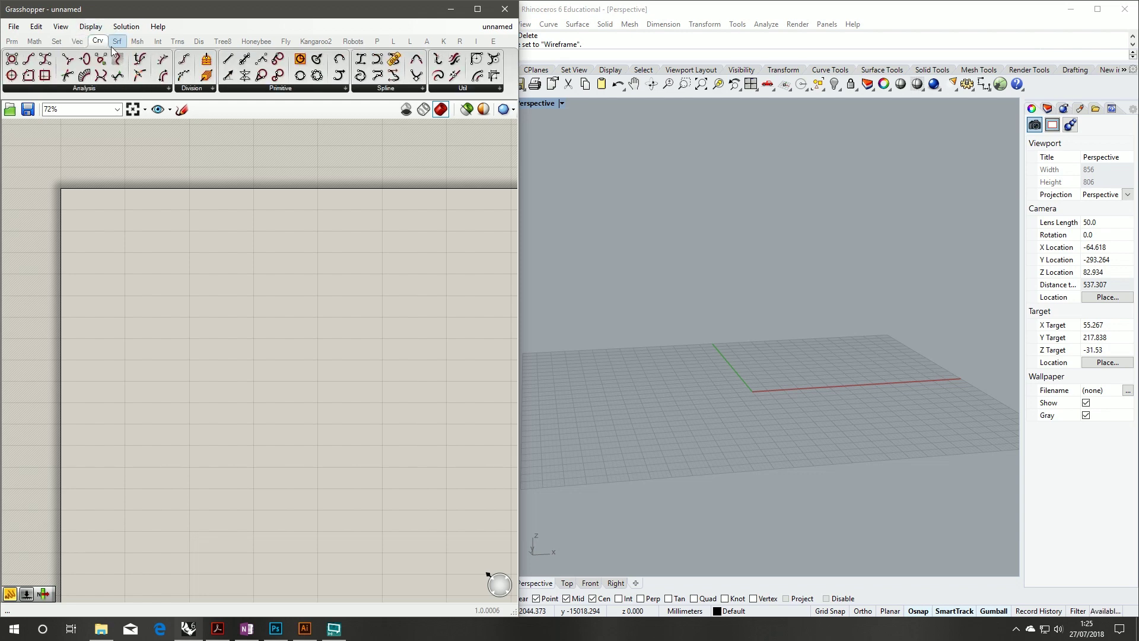
click(253, 89)
click(251, 312)
click(237, 236)
scroll(180, 235, up, 4)
click(219, 225)
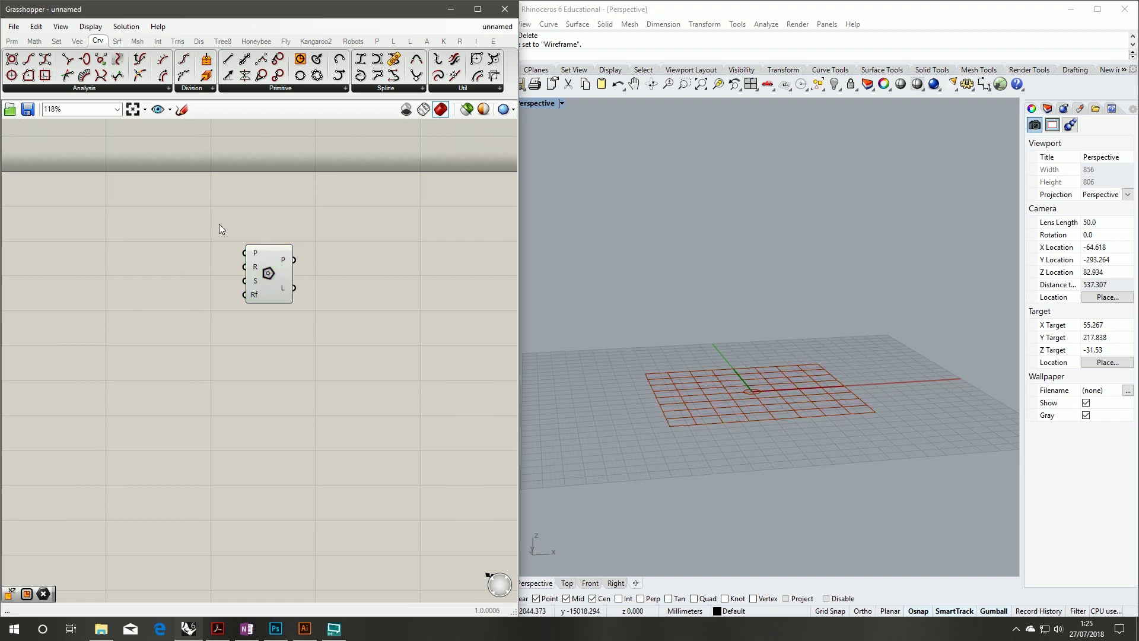
- Add an XZ Plane component and connect its plane output to the Polygon's plane input
click(77, 41)
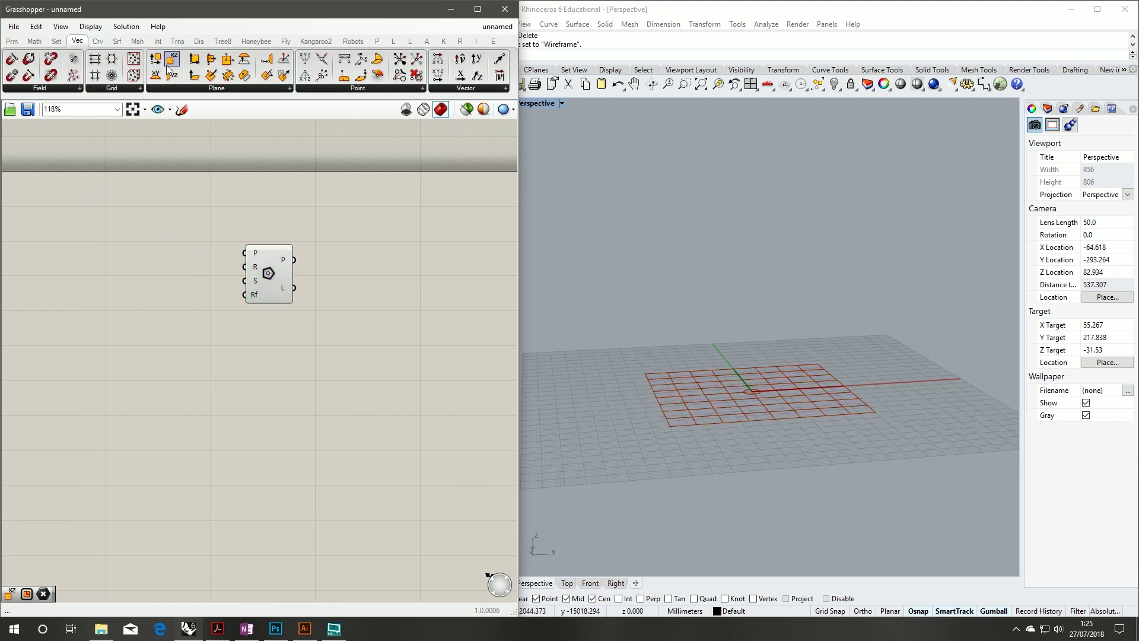
drag(172, 58, 165, 316)
drag(199, 270, 245, 253)
drag(163, 320, 202, 230)
- Turn off the XZ Plane's preview and move the Polygon component slightly away from it
right_click(166, 236)
click(190, 256)
click(240, 261)
drag(256, 281, 277, 280)
click(193, 296)
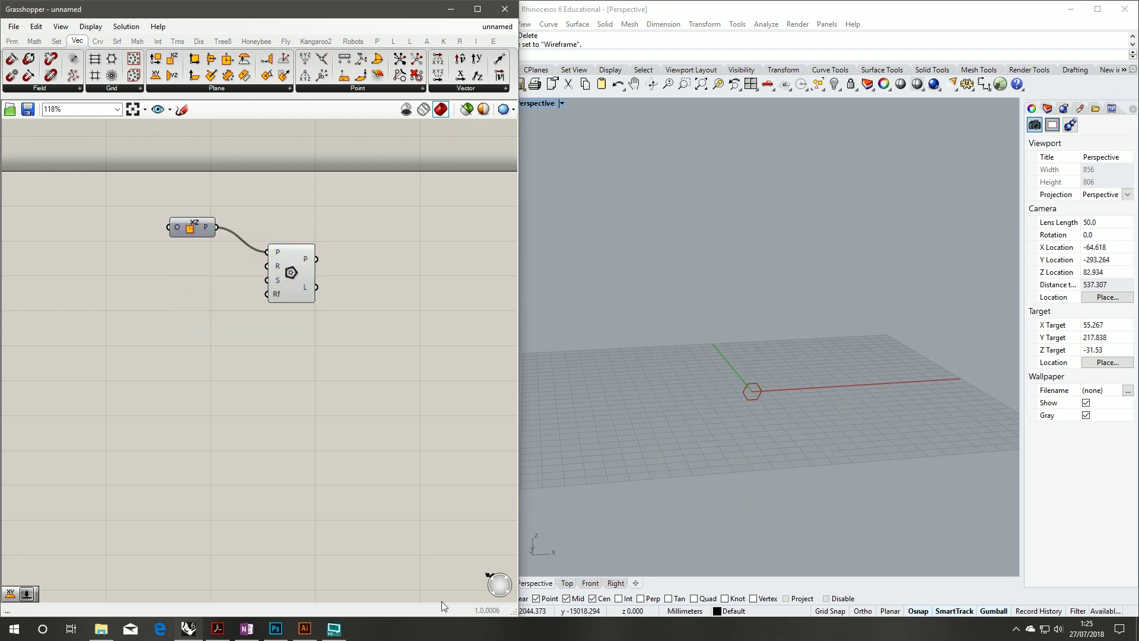
- Create a number slider set to 45 and connect it to the Polygon's radius input
double_click(197, 267)
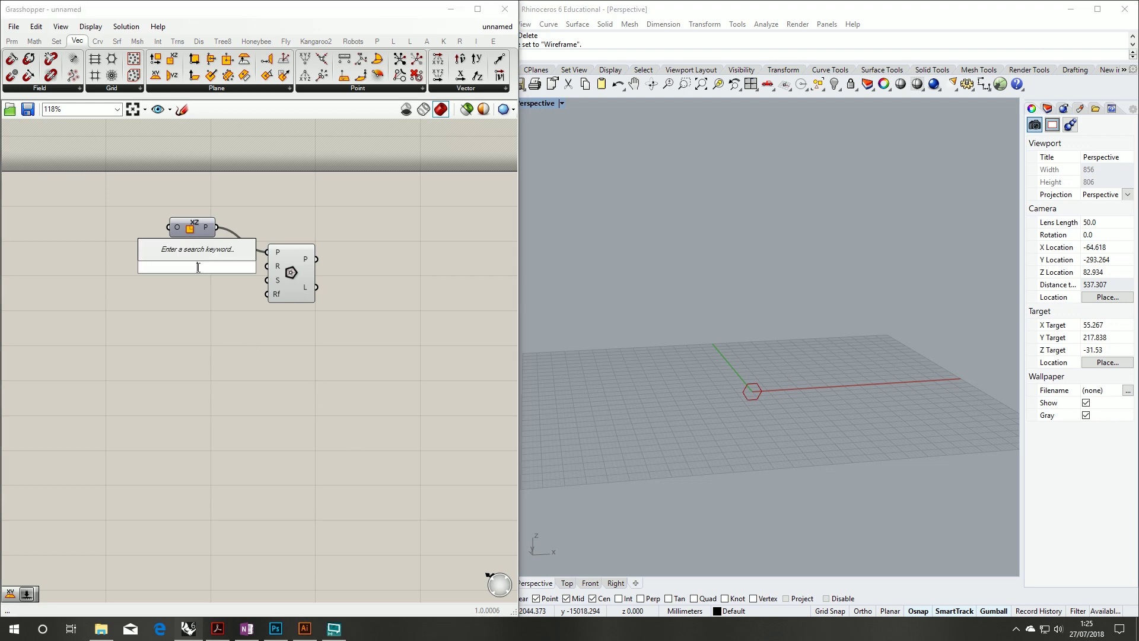
text(45)
key(Return)
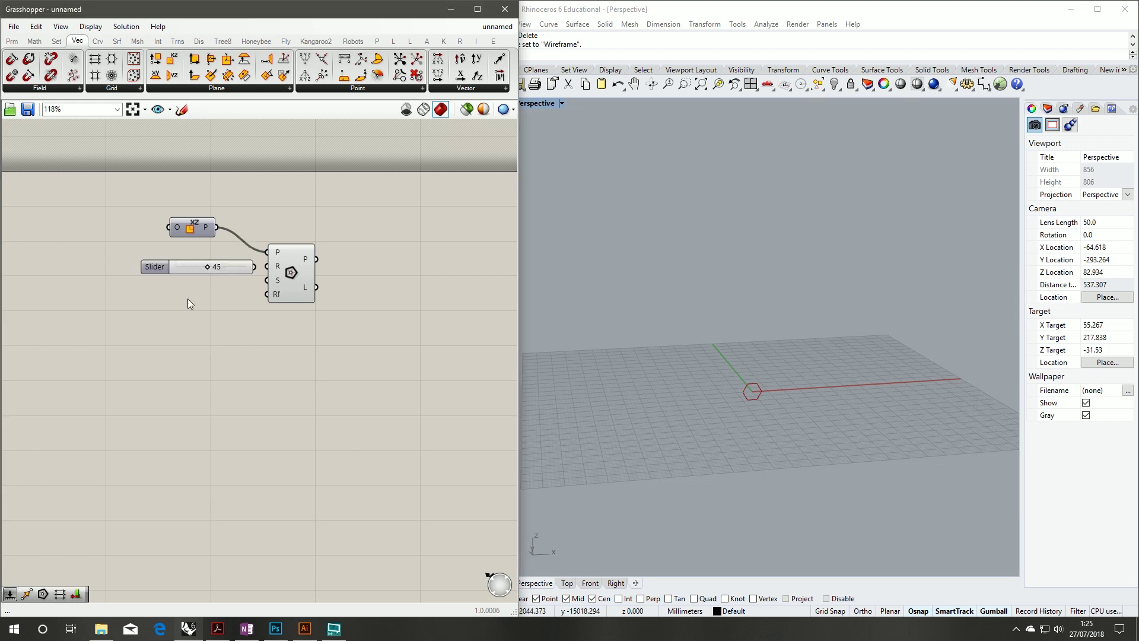
drag(264, 266, 267, 267)
drag(295, 272, 312, 273)
- Create a number slider set to 6, connect it to the Polygon's segments input and space the components apart
double_click(217, 289)
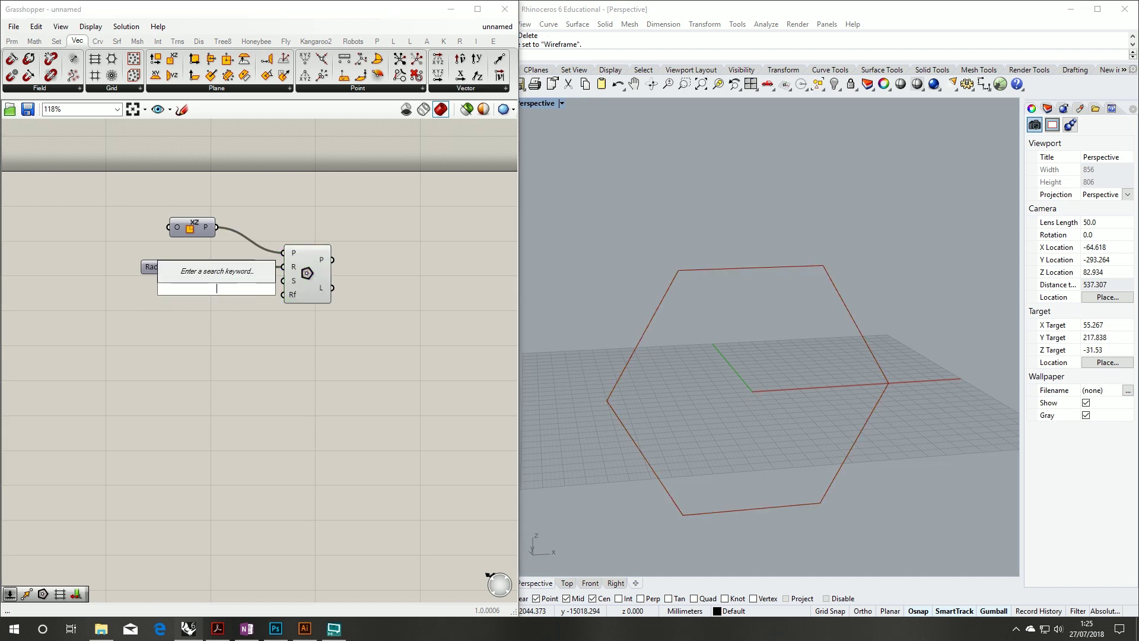
text(6)
key(Return)
drag(275, 290, 283, 281)
drag(213, 290, 184, 286)
click(300, 281)
drag(301, 281, 313, 281)
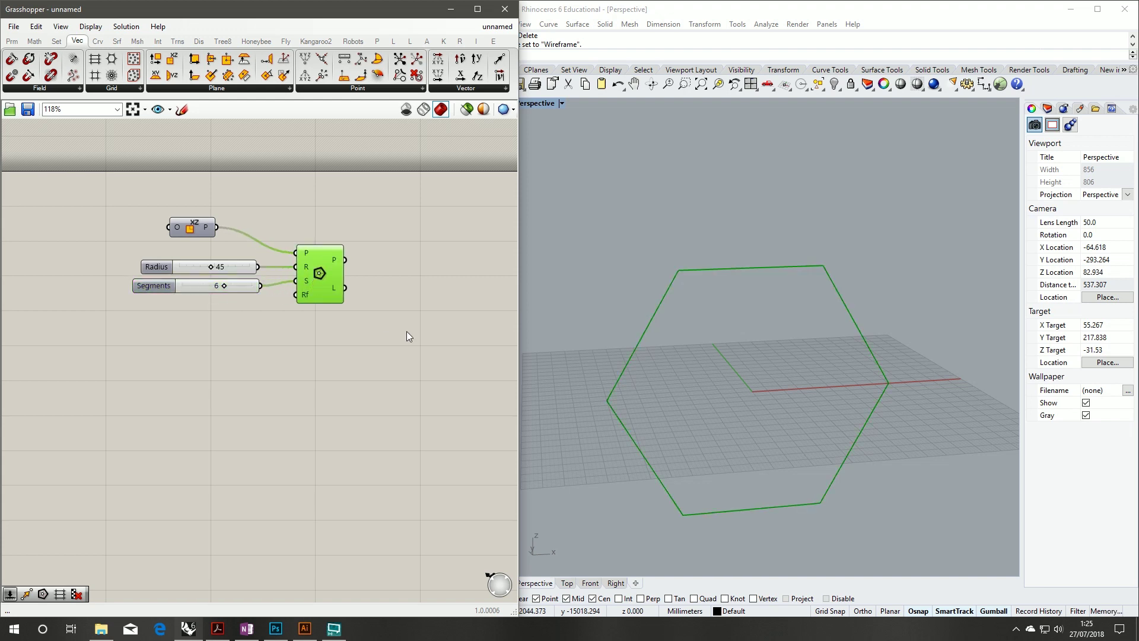
- Rearrange the XZ Plane, Radius and Segments sliders and Polygon into a compact group near the canvas's upper-left corner
click(383, 291)
drag(190, 226, 232, 239)
drag(251, 148, 218, 382)
click(205, 300)
right_drag(218, 336, 283, 354)
drag(381, 361, 266, 181)
drag(381, 289, 278, 246)
click(445, 255)
- Place a rectangular grid component on the canvas below the Polygon
scroll(611, 265, down, 3)
right_drag(611, 265, 661, 265)
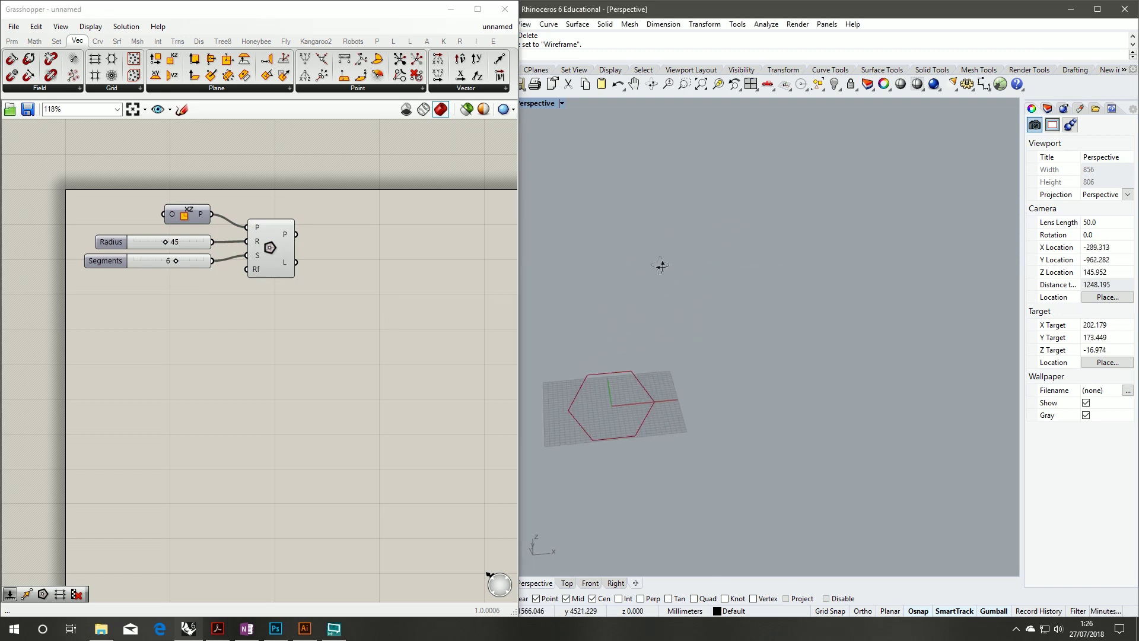
right_drag(397, 309, 407, 313)
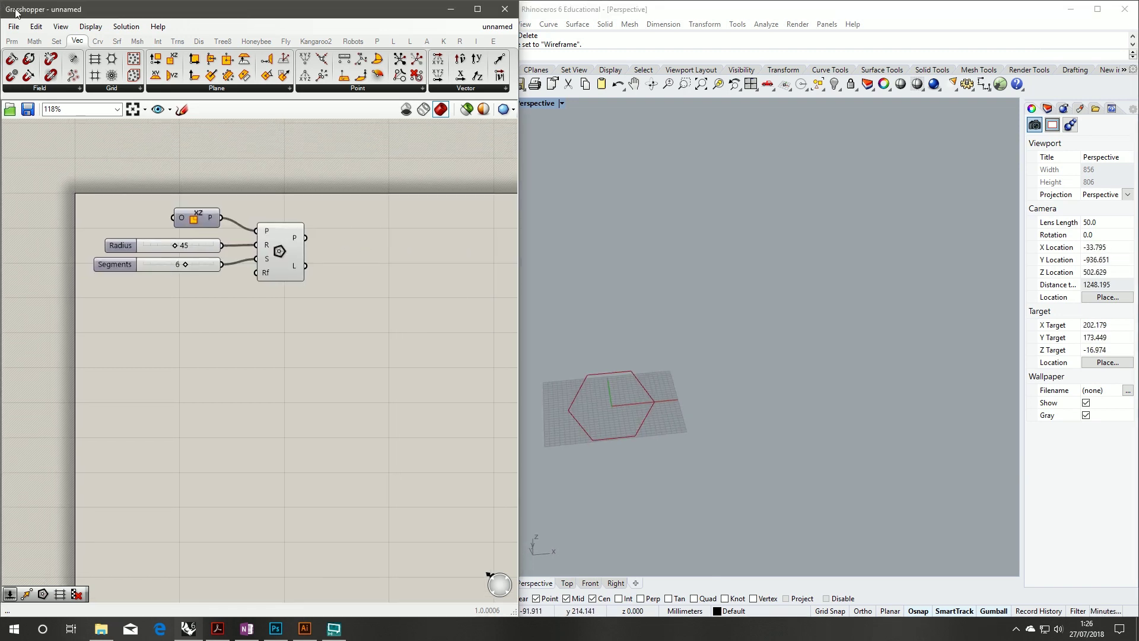
click(96, 60)
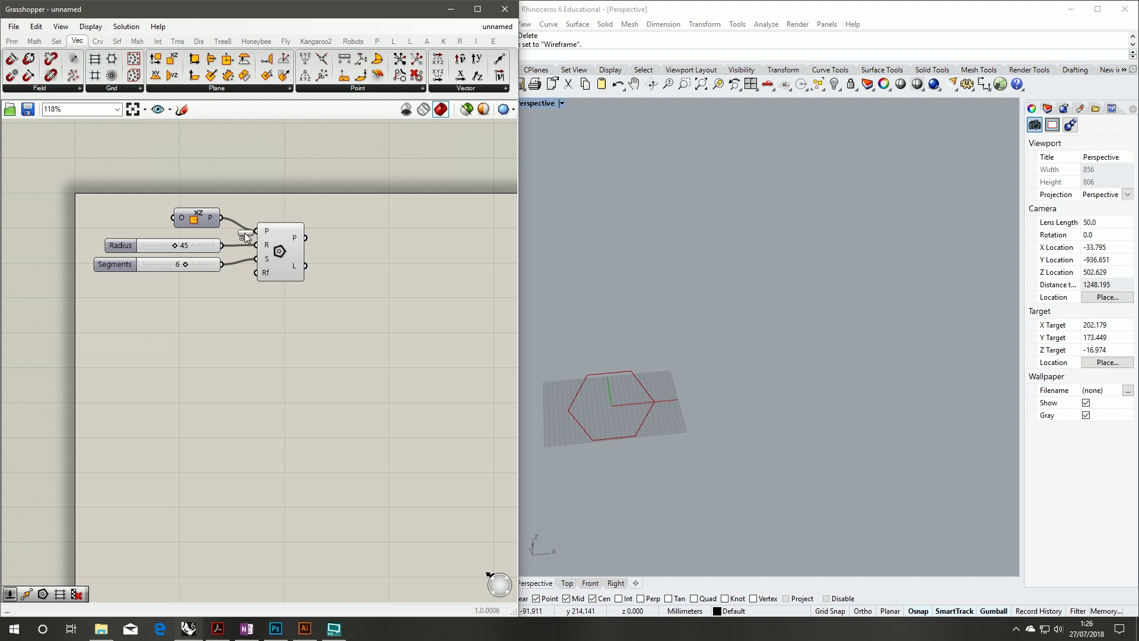
click(380, 211)
drag(384, 188, 369, 337)
scroll(375, 359, up, 3)
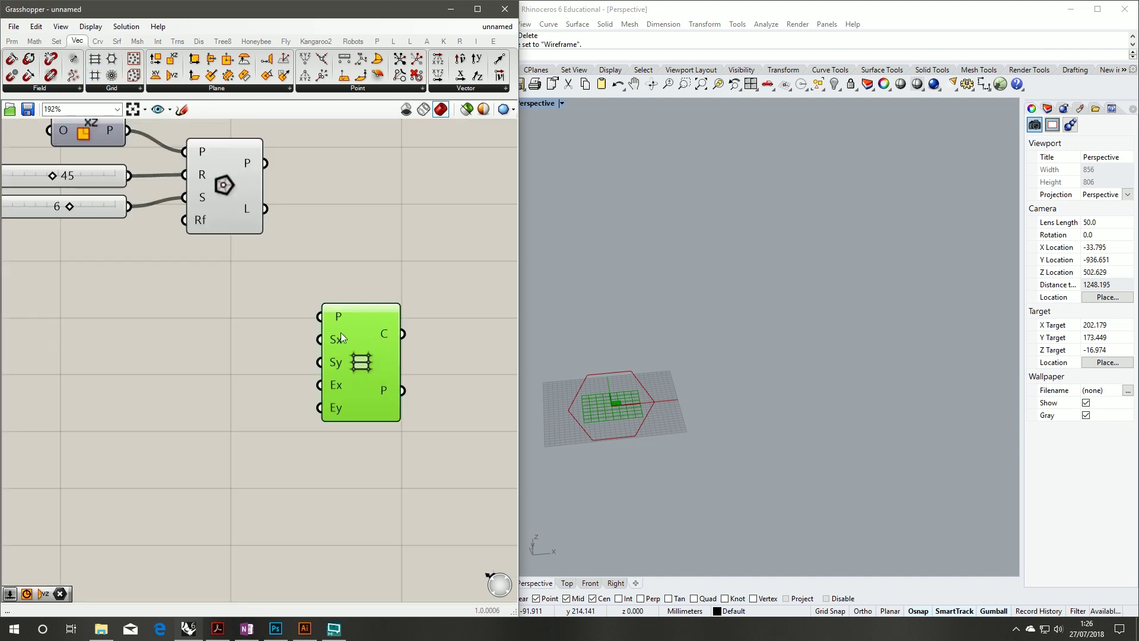
right_drag(340, 332, 384, 317)
drag(373, 343, 282, 371)
scroll(320, 287, down, 3)
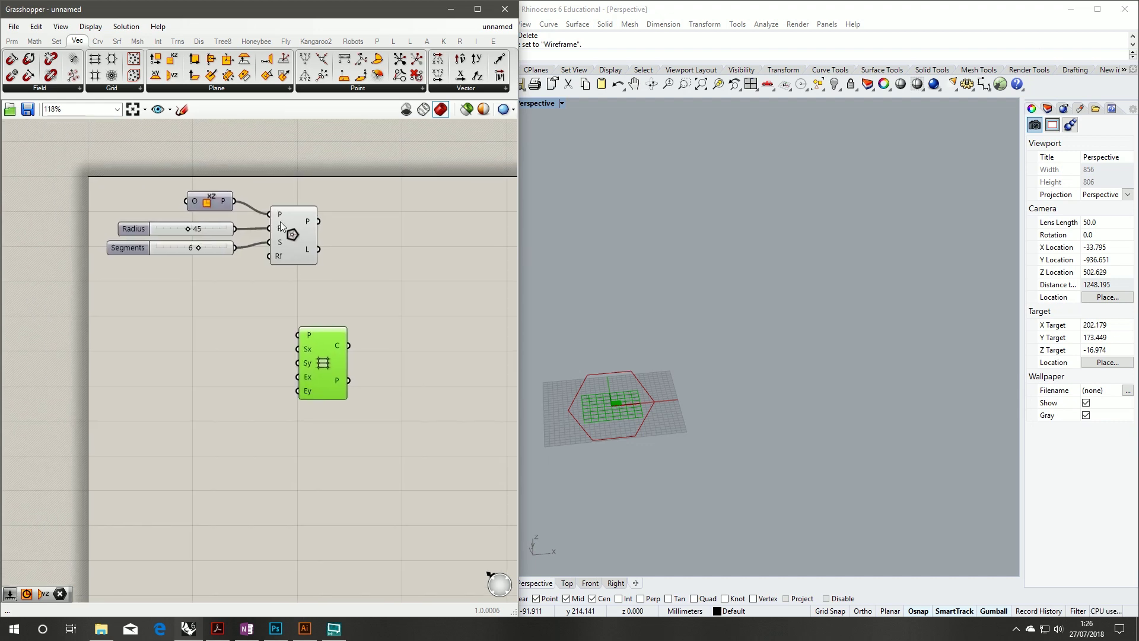
- Connect the XZ Plane to the rectangular grid's plane input and move the grid beside the Polygon
drag(234, 202, 438, 287)
click(319, 383)
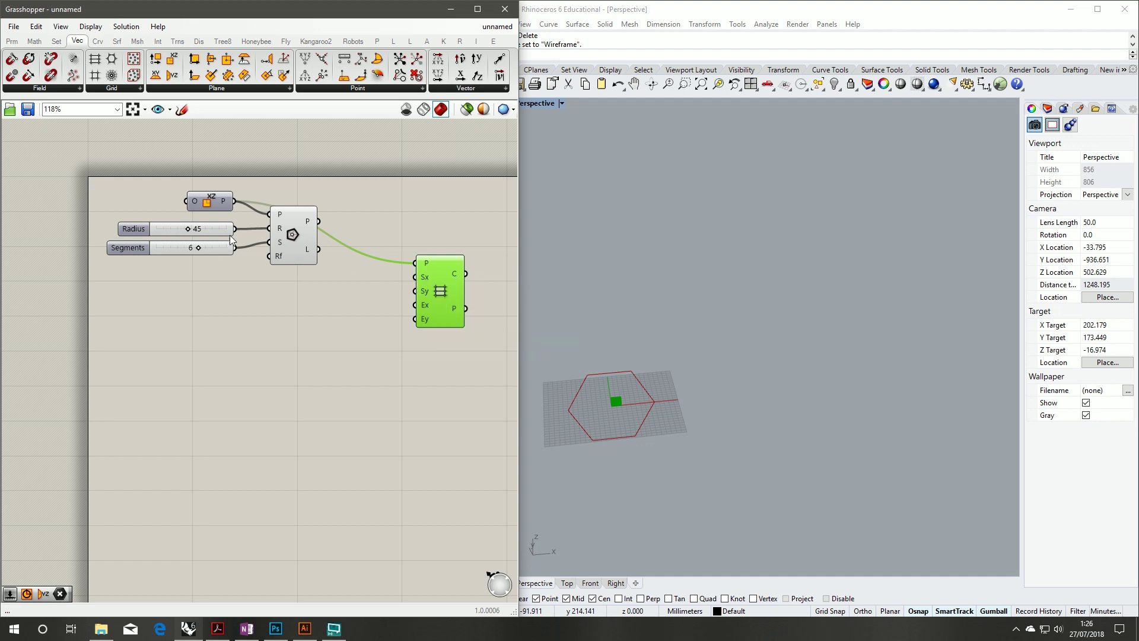
click(215, 237)
right_drag(585, 399, 688, 399)
scroll(692, 393, up, 8)
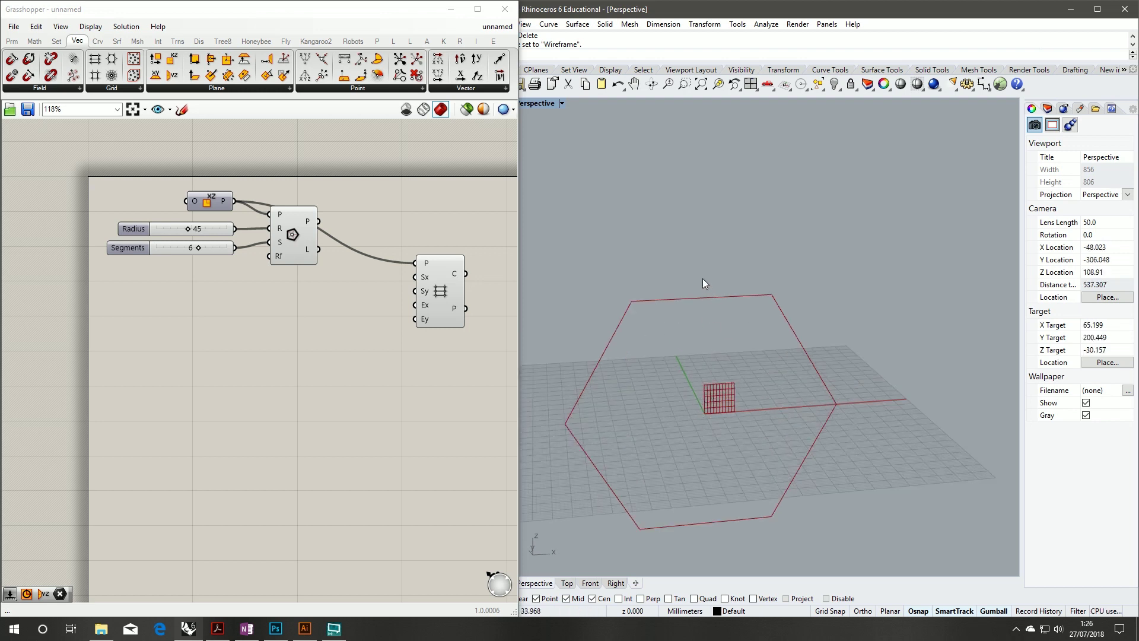
- Connect the Radius slider to both the Sx and Sy size inputs of the rectangular grid
drag(318, 250, 426, 279)
click(428, 282)
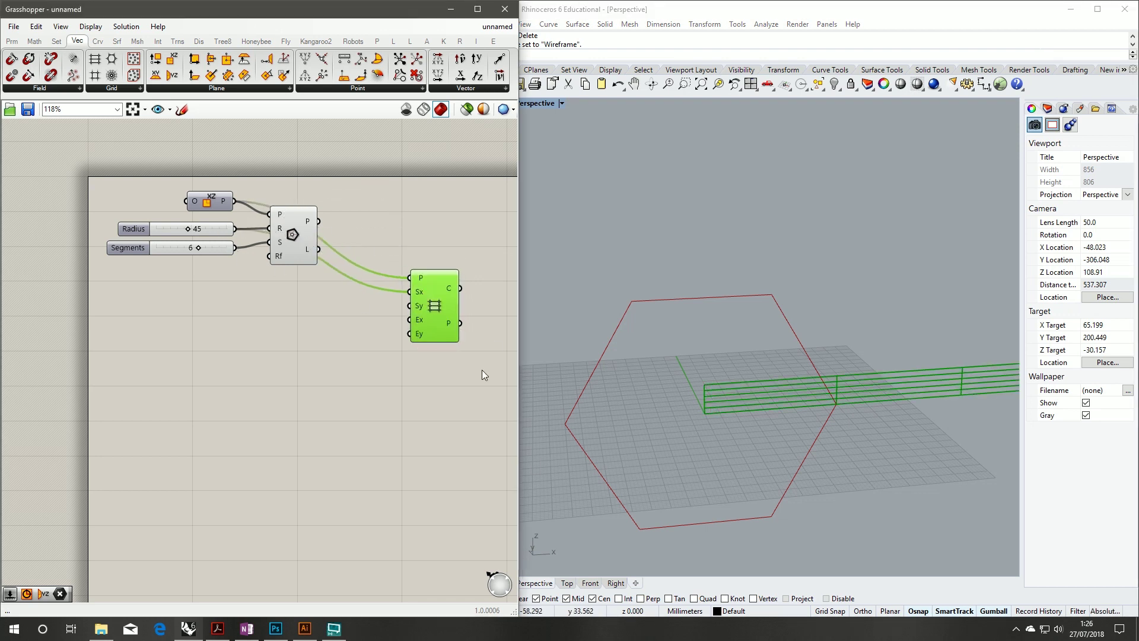
right_drag(438, 325, 375, 331)
right_drag(603, 391, 941, 458)
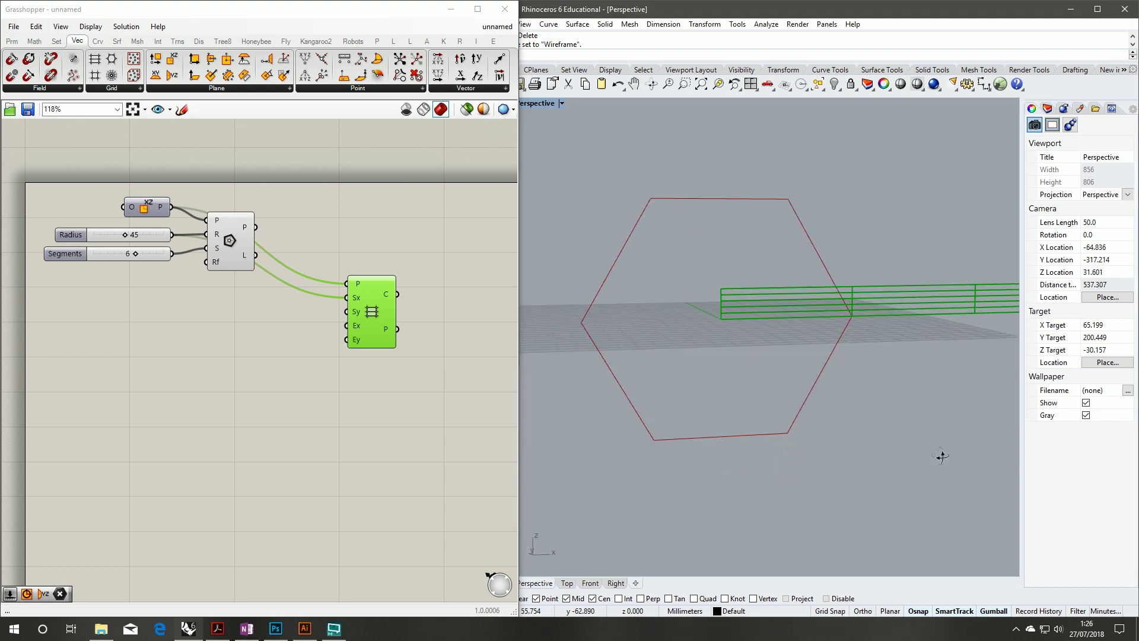
drag(348, 326, 383, 346)
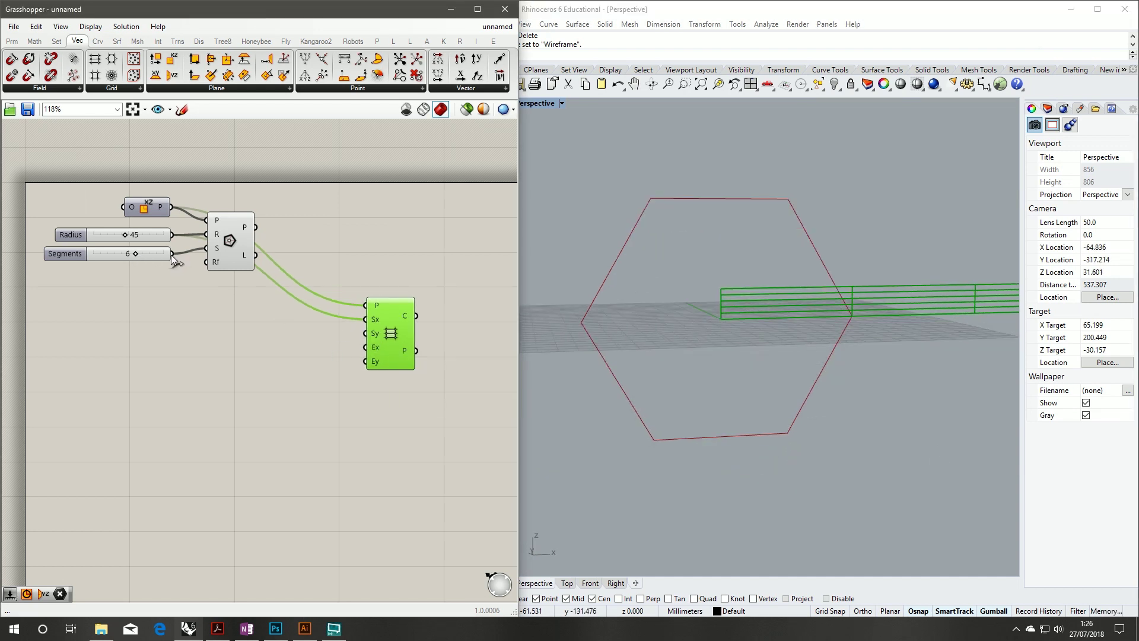
drag(172, 234, 365, 333)
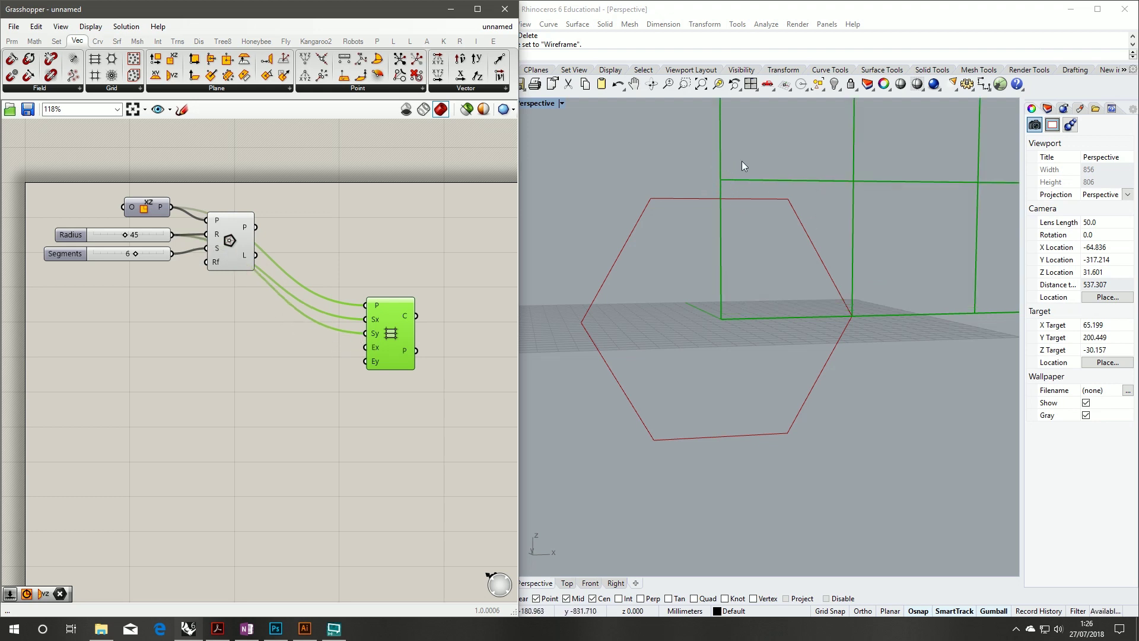
- Add a Point parameter and connect the rectangular grid's points output to it
double_click(471, 348)
text(poin)
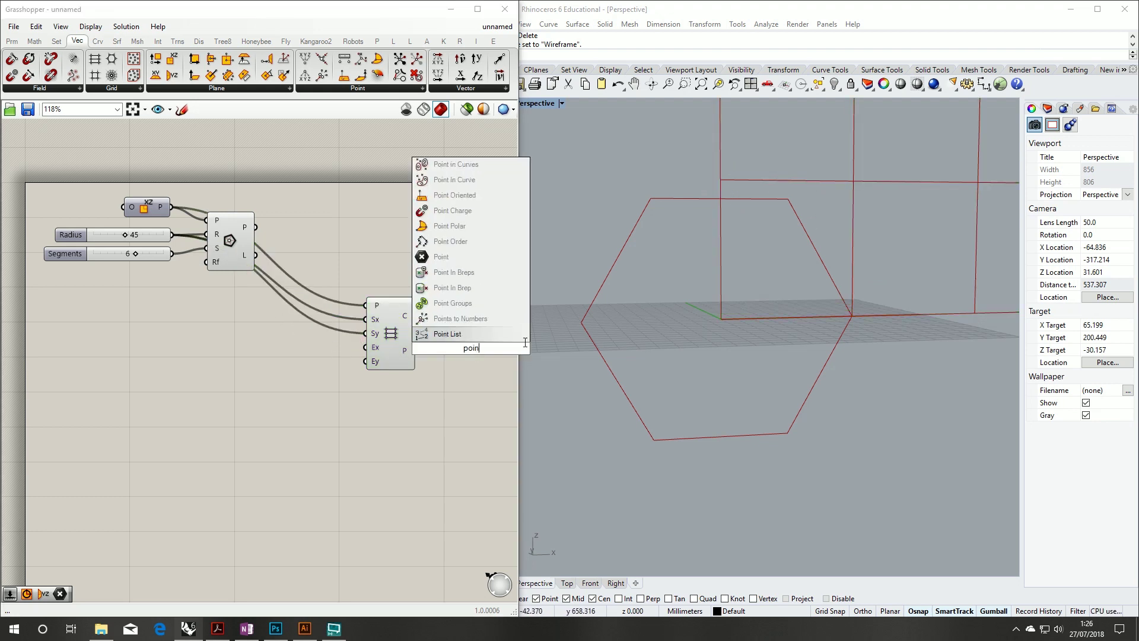
text(t)
key(Return)
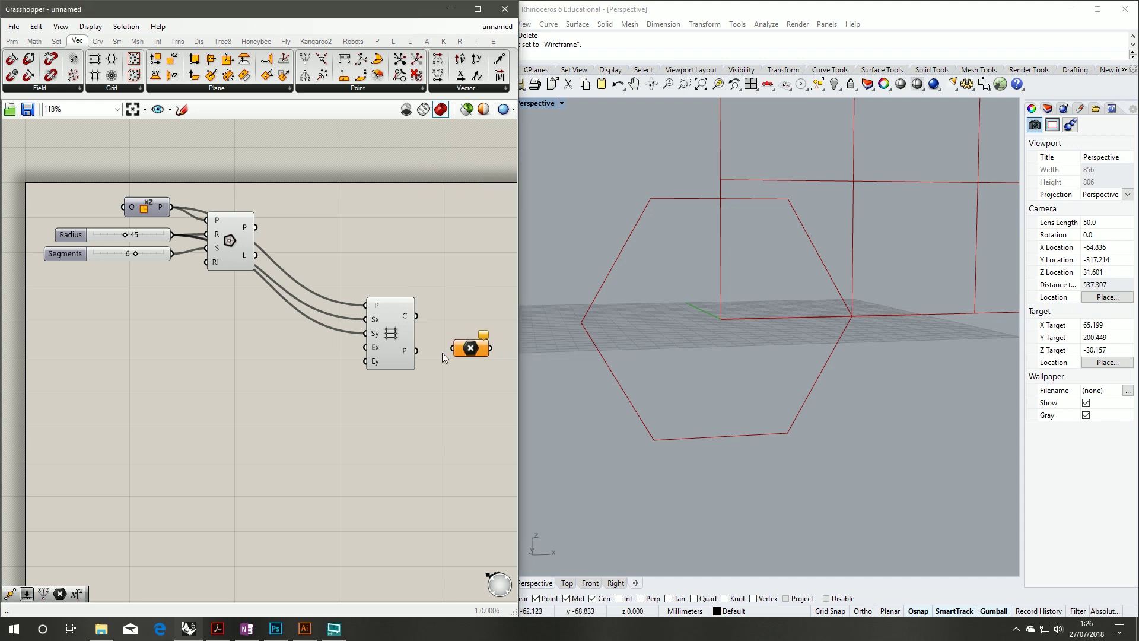
drag(419, 352, 448, 354)
- Turn off the rectangular grid's preview and highlight only its points through the Point parameter
right_click(389, 350)
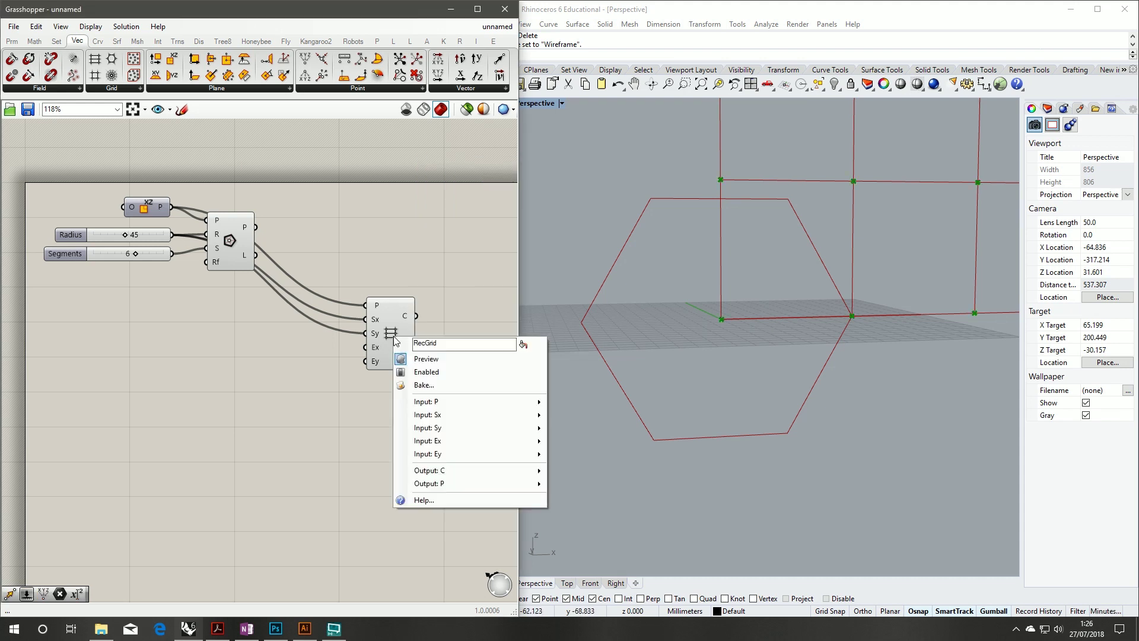
click(427, 360)
click(457, 350)
right_drag(729, 260, 746, 275)
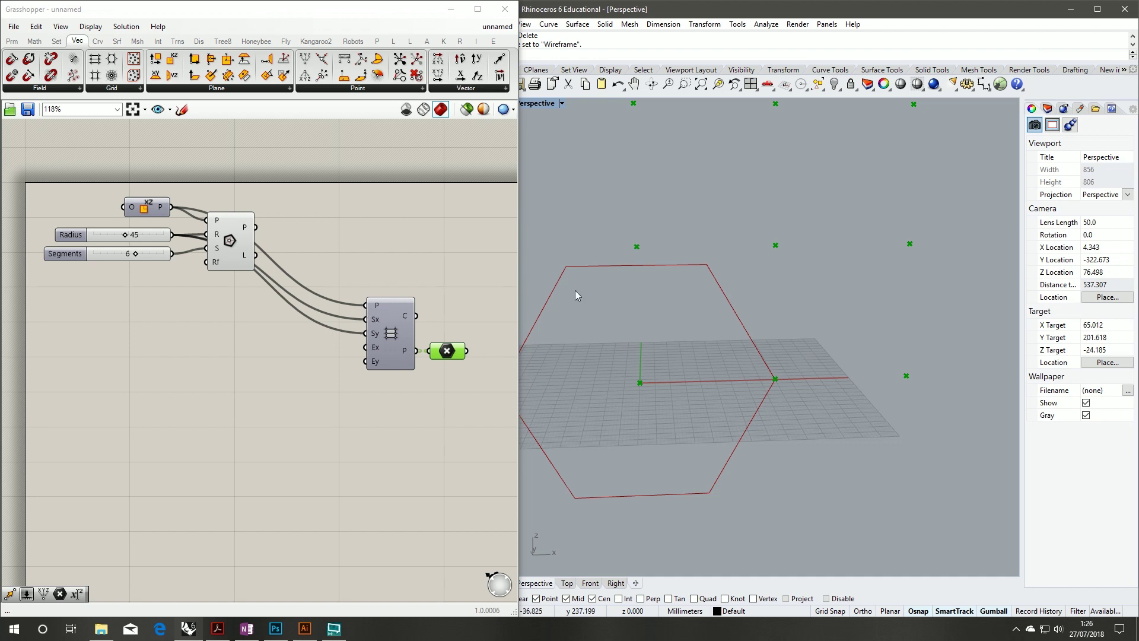
scroll(677, 286, down, 2)
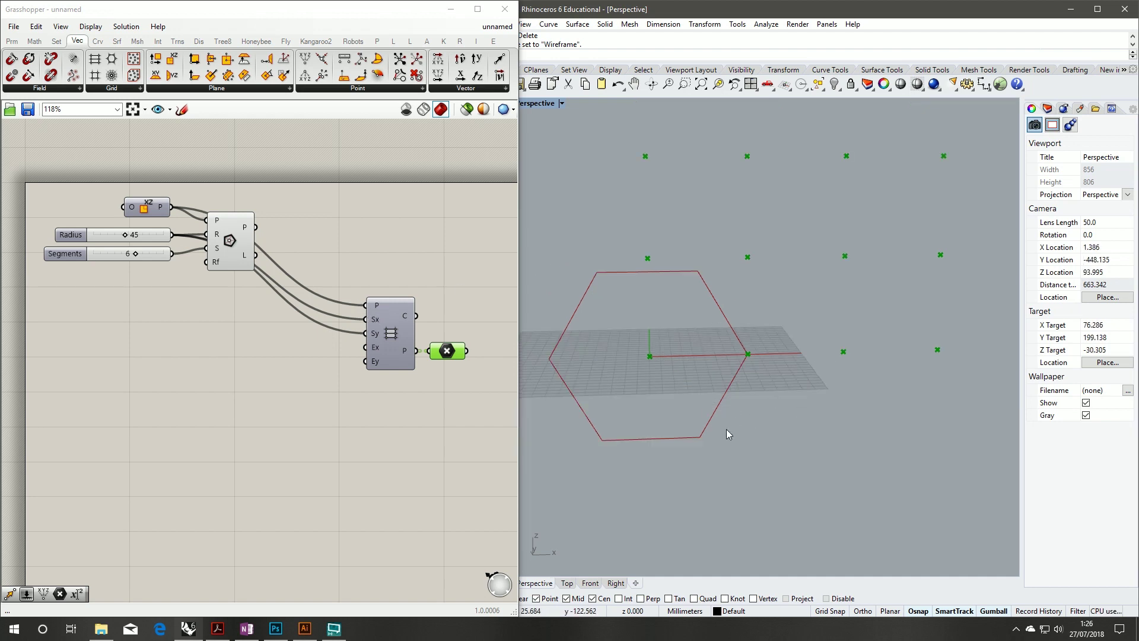
- Apply the expression x*1.5 to the rectangular grid's Sx input
right_click(378, 320)
mouse_move(416, 437)
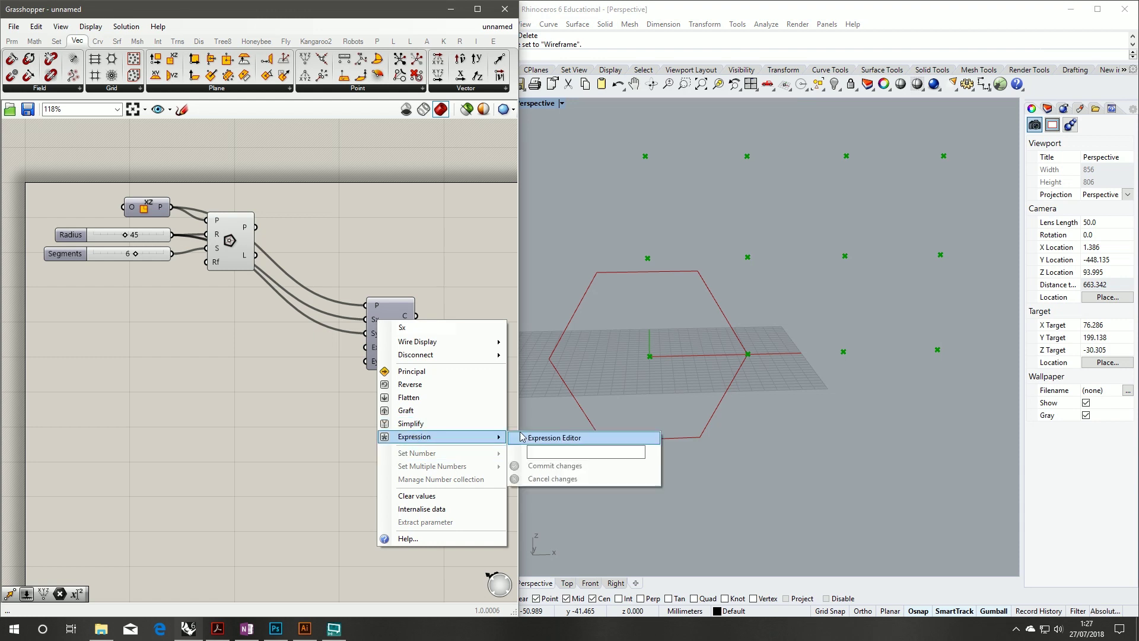
text(x*1.5)
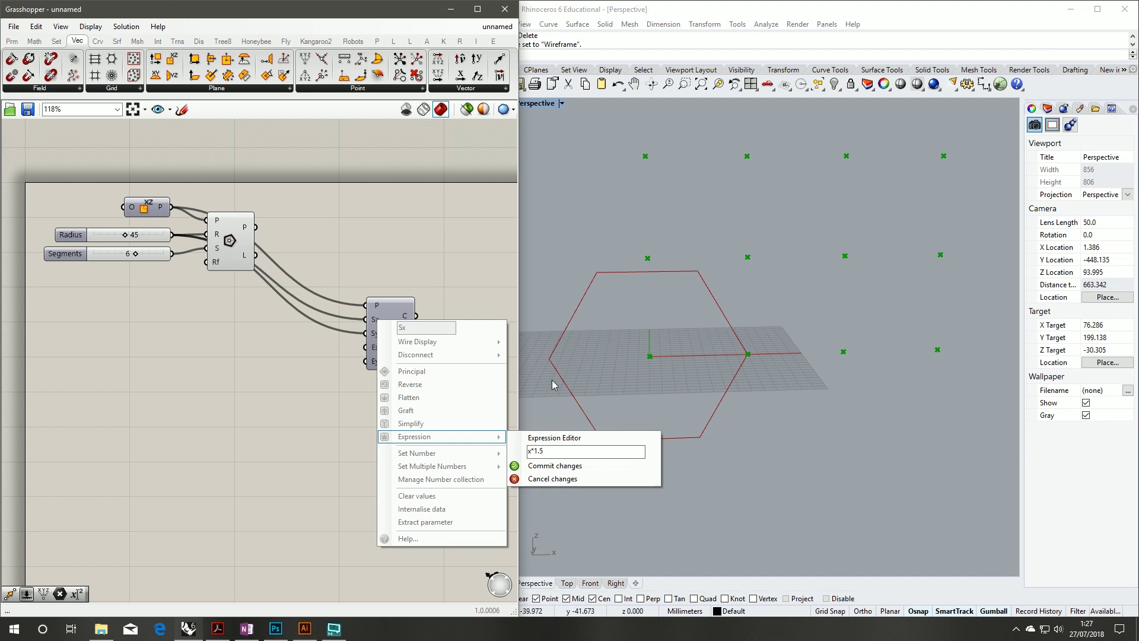
click(555, 466)
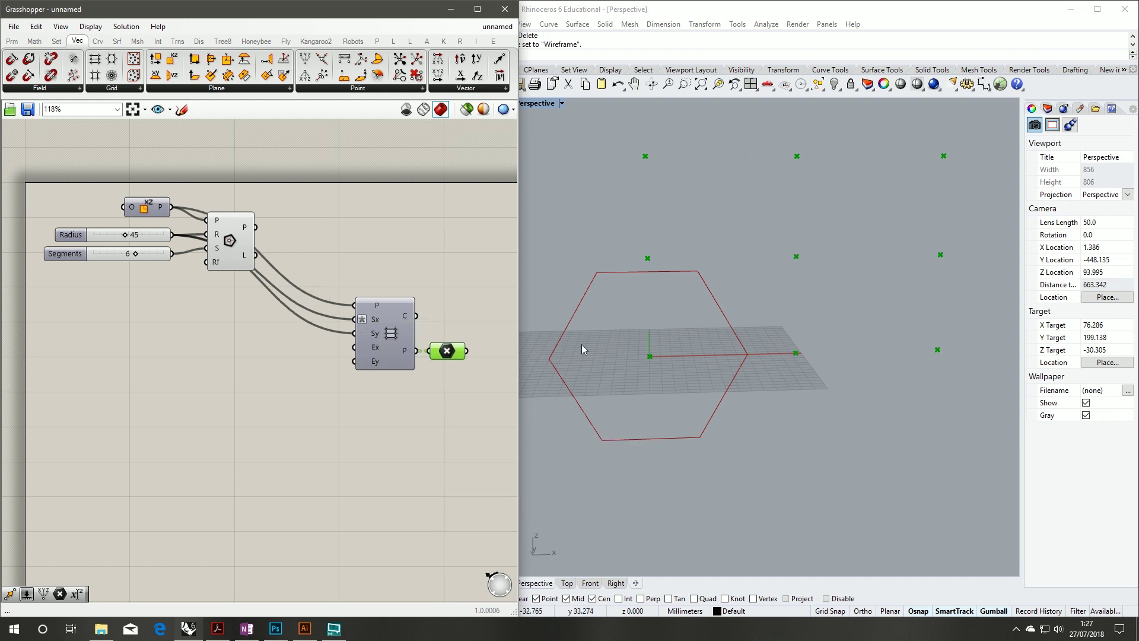
right_drag(343, 311, 380, 310)
drag(402, 336, 420, 347)
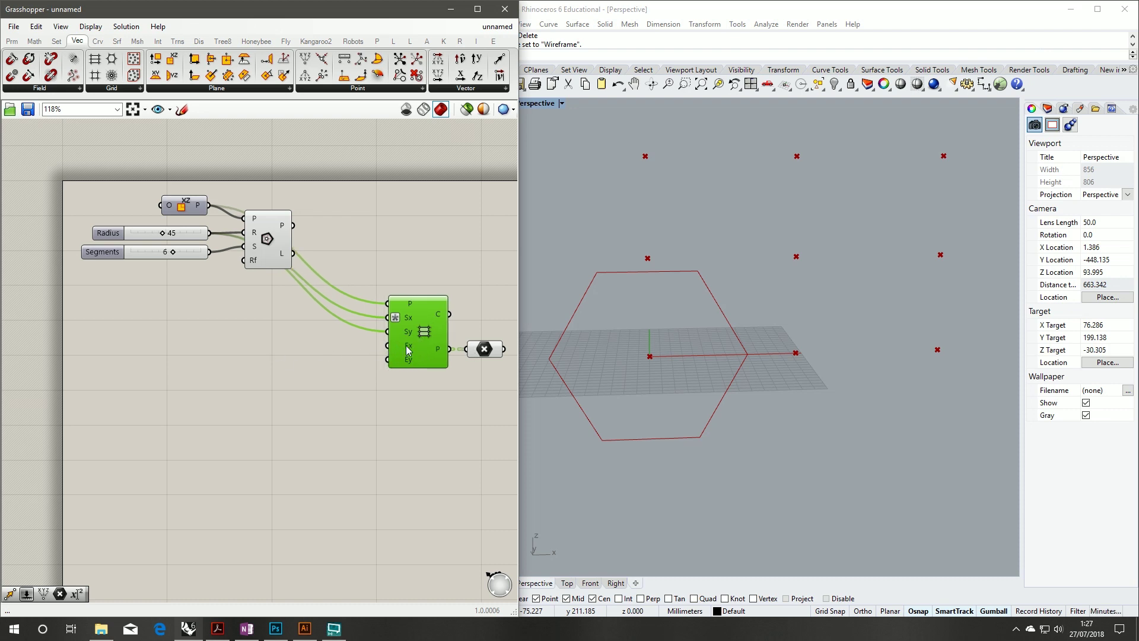
scroll(760, 319, down, 5)
shift+right_drag(801, 296, 772, 351)
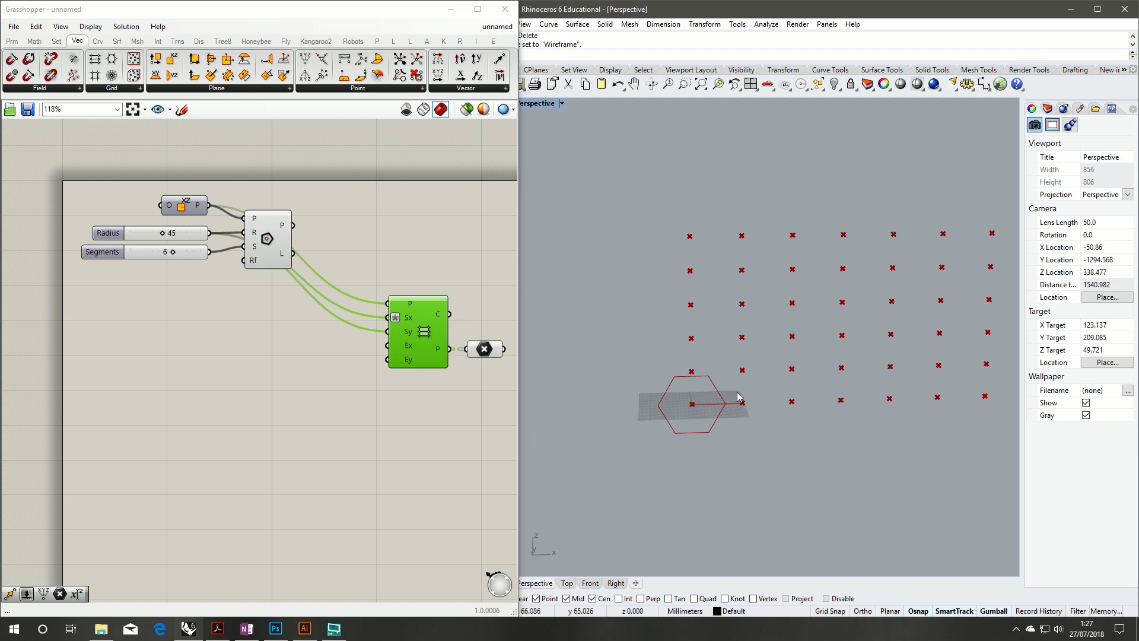
double_click(308, 344)
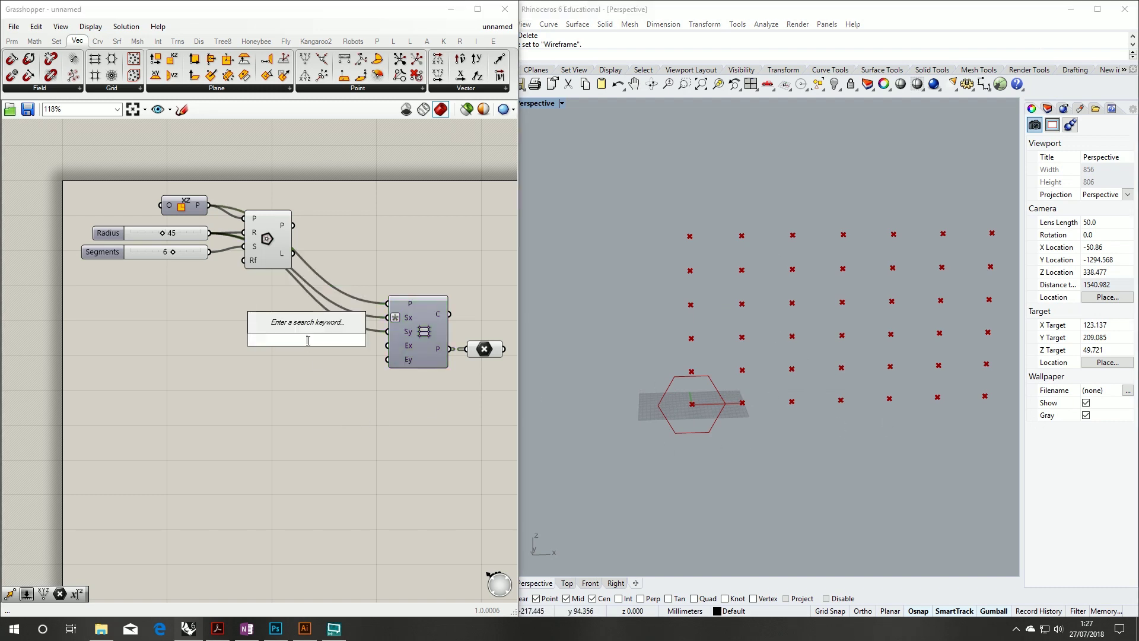
text(10)
key(Return)
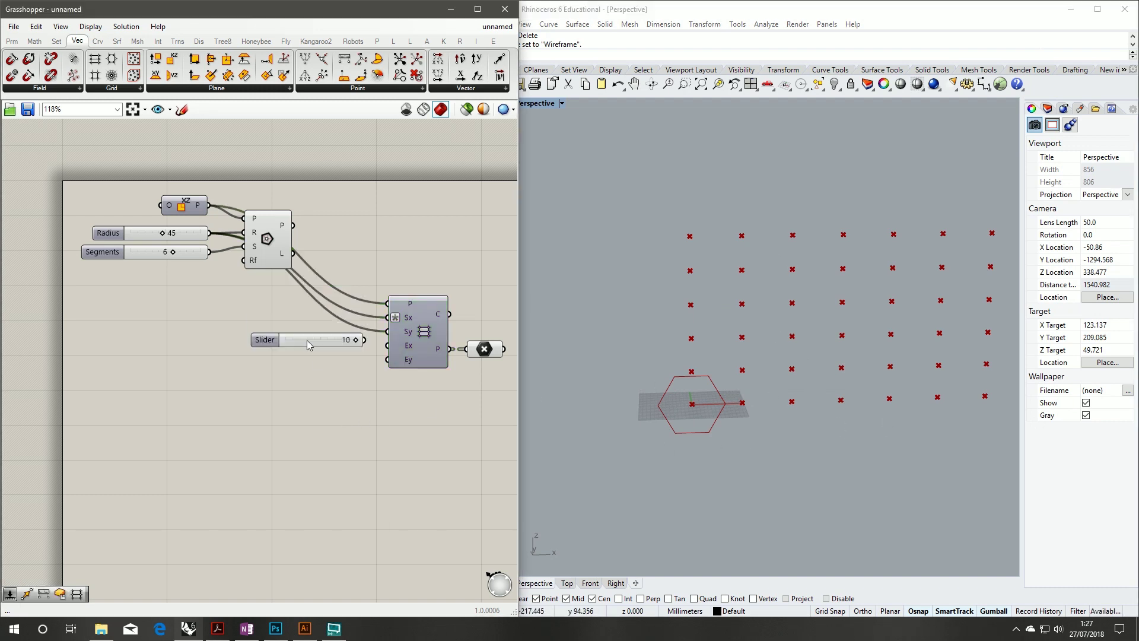
drag(306, 389, 249, 333)
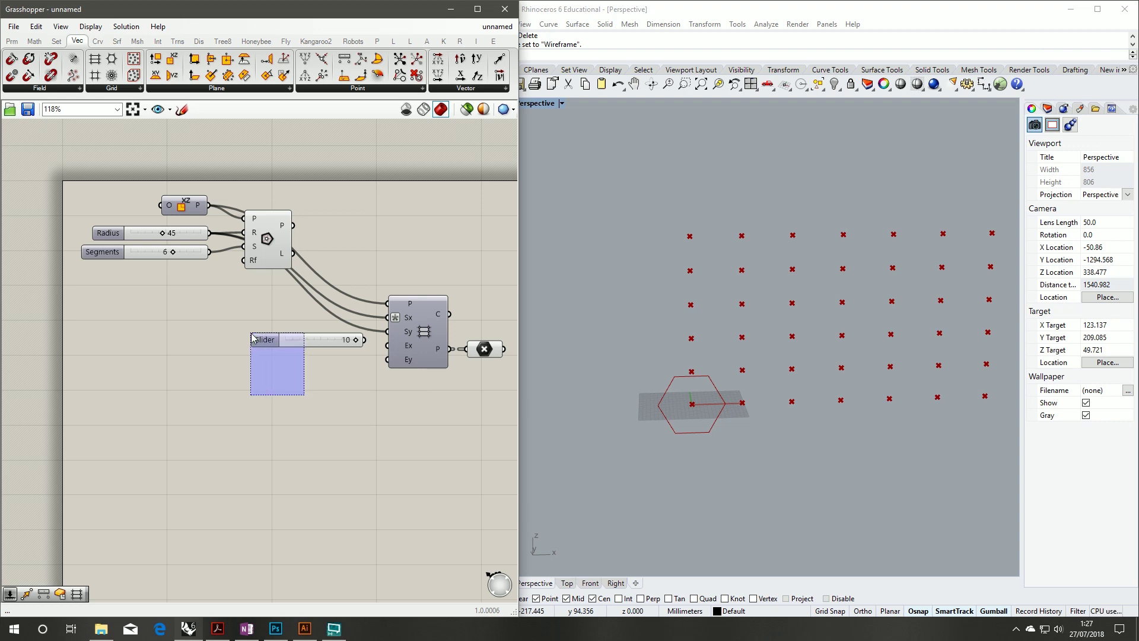
key(Delete)
- Add a number slider starting at 1, raise its value, and connect it to the rectangular grid's Ex input
double_click(253, 363)
text(1)
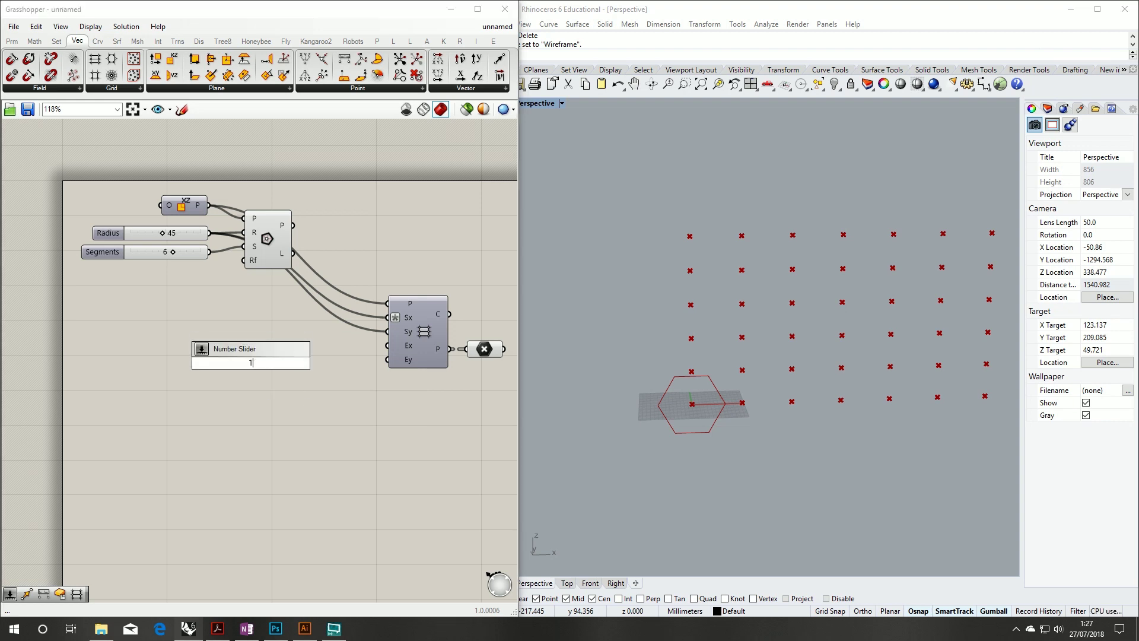
text(<10)
key(Return)
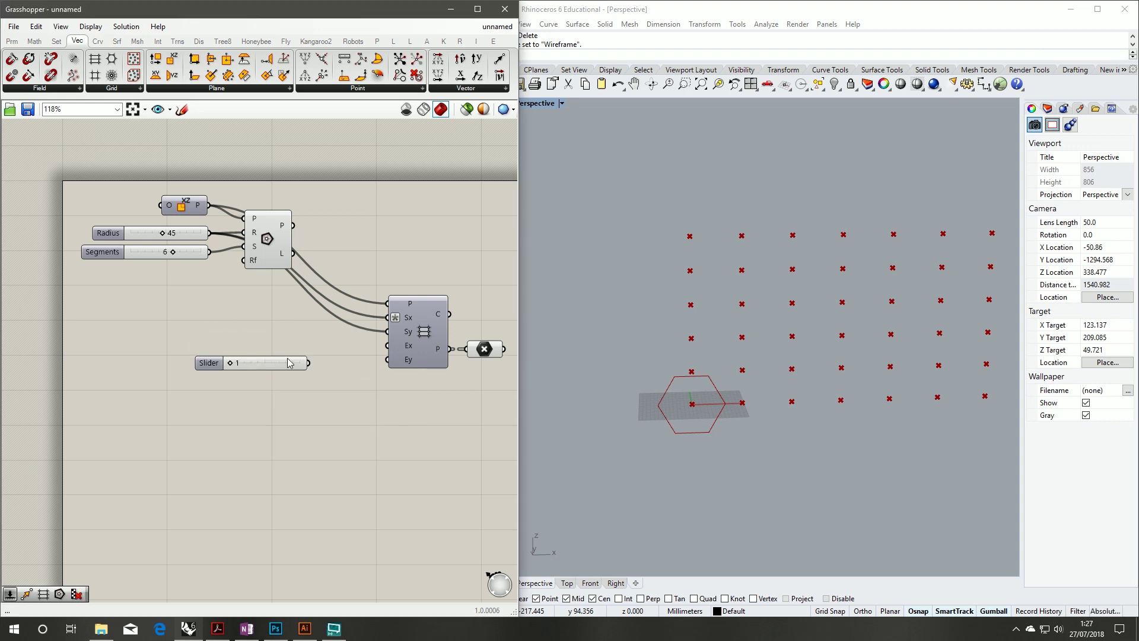
mouse_move(230, 362)
mouse_down()
mouse_move(247, 363)
mouse_move(237, 367)
mouse_up()
drag(306, 361, 387, 345)
- Duplicate the Extent X slider, connect the copy to the rectangular grid's Ey input, and set both extents to 8
alt+drag(204, 365, 207, 382)
drag(319, 378, 387, 359)
drag(248, 365, 244, 364)
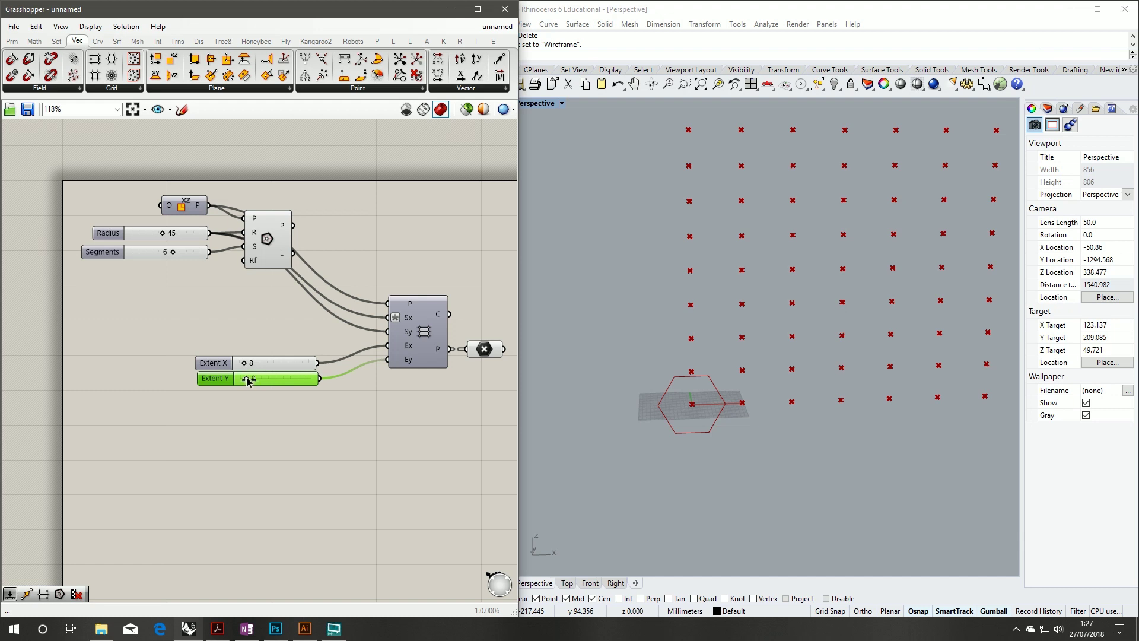
click(249, 415)
scroll(663, 303, down, 6)
scroll(683, 307, up, 6)
shift+right_drag(664, 303, 699, 294)
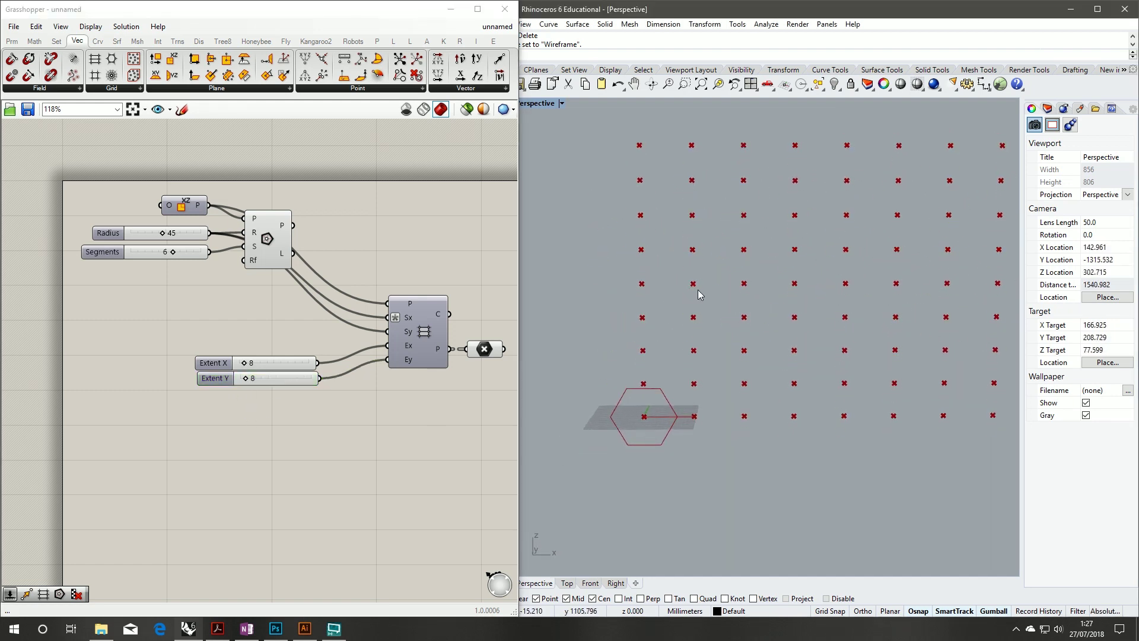
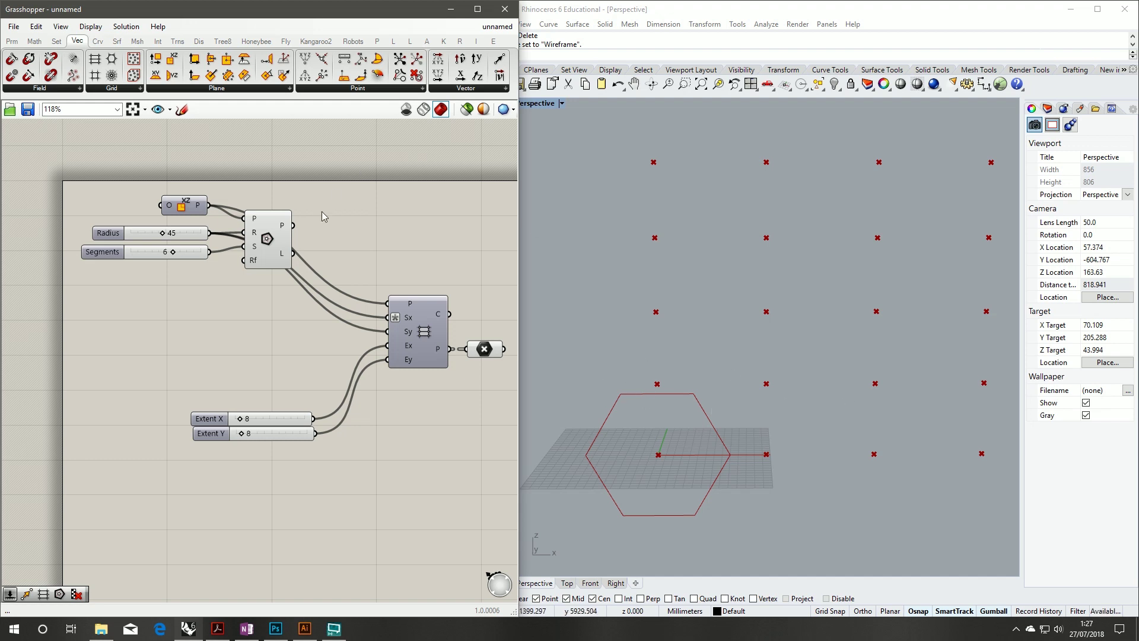
- Examine the expression assigned to the rectangular grid's Sx input without changing it
right_drag(345, 260, 315, 265)
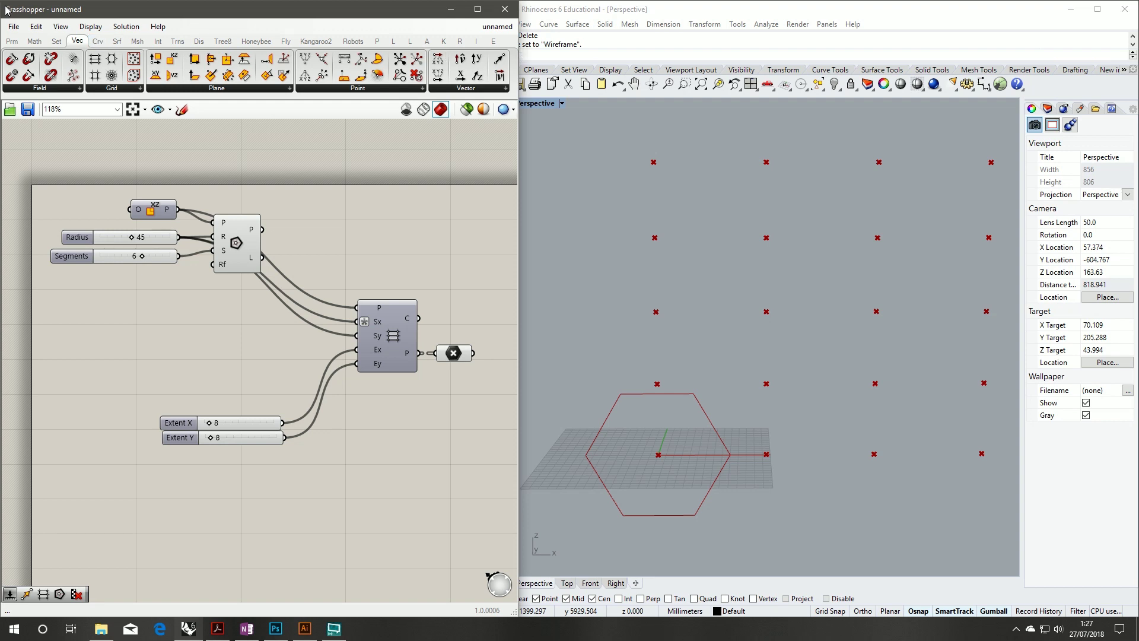
click(56, 41)
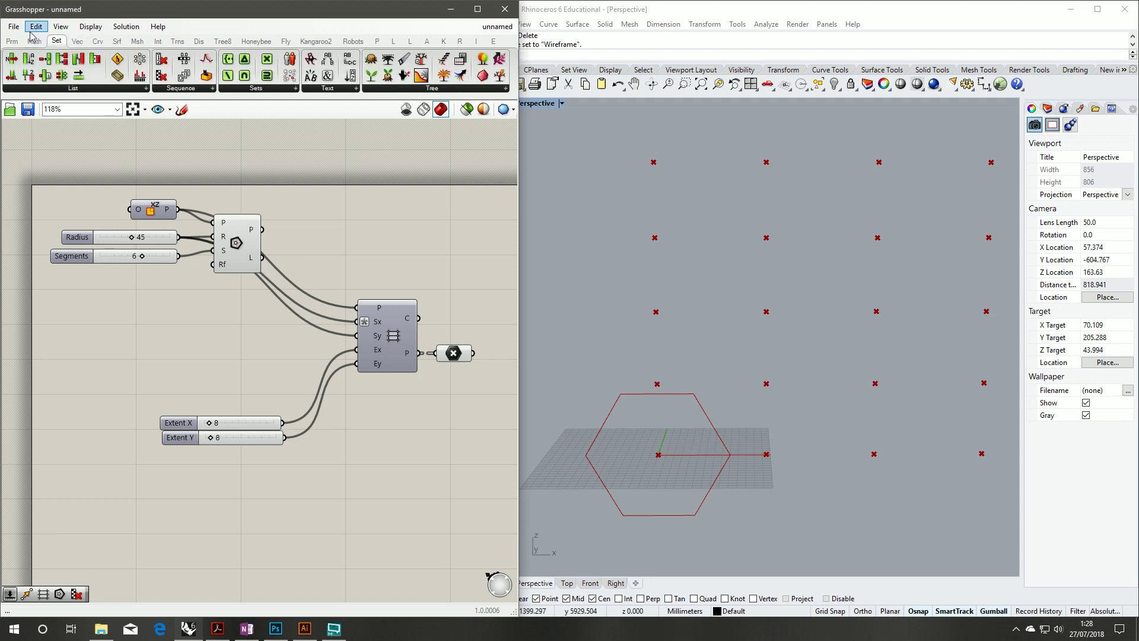
click(35, 41)
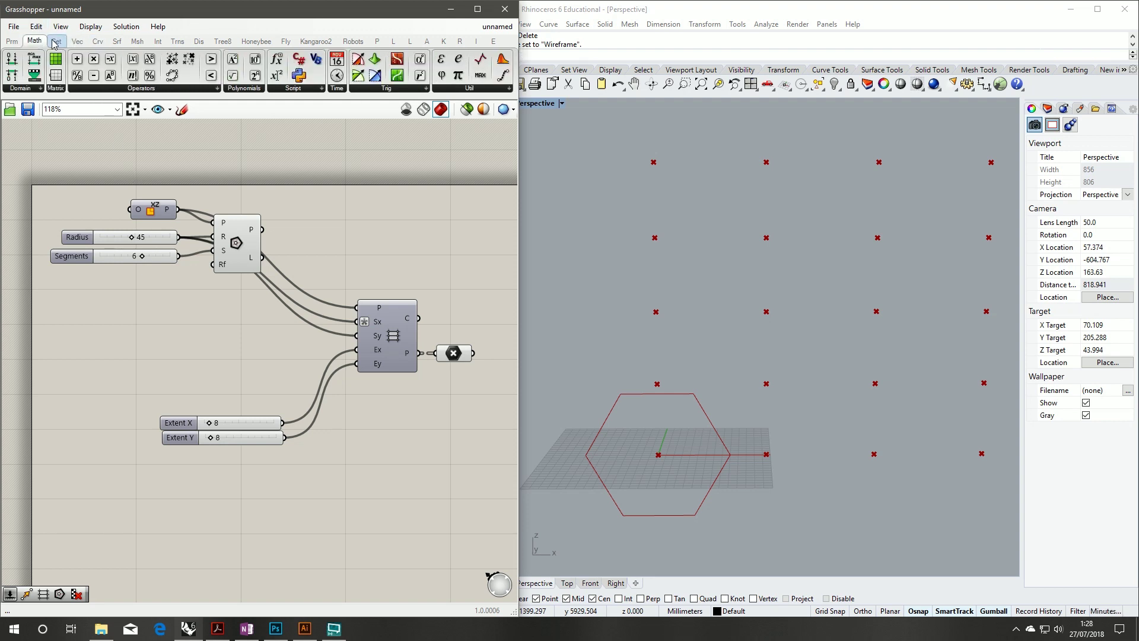
scroll(368, 320, up, 3)
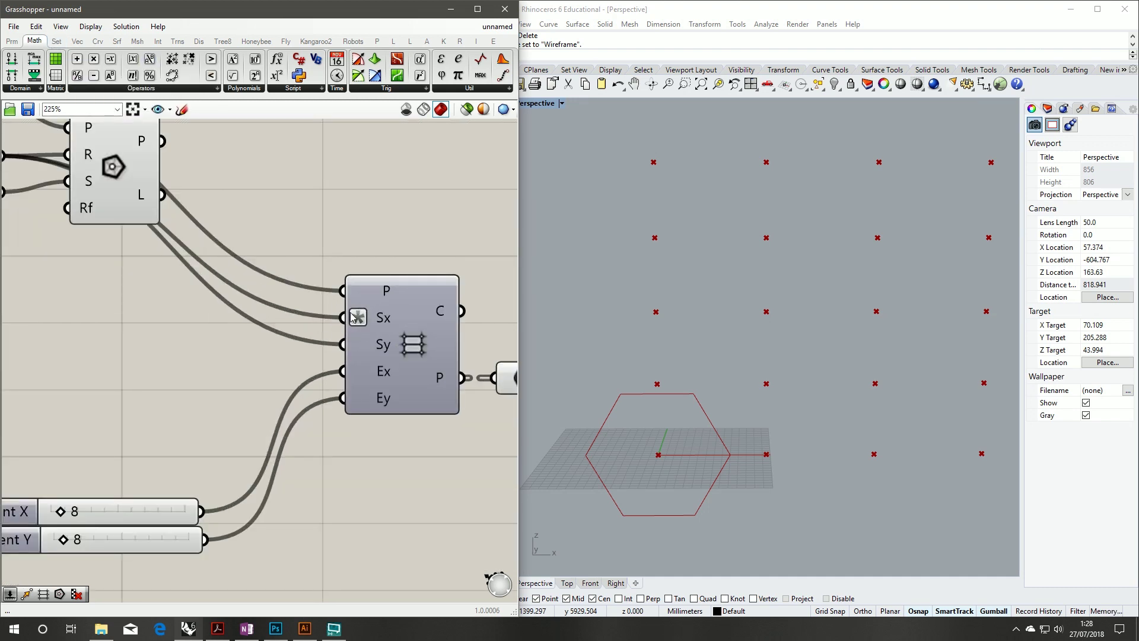
right_click(358, 322)
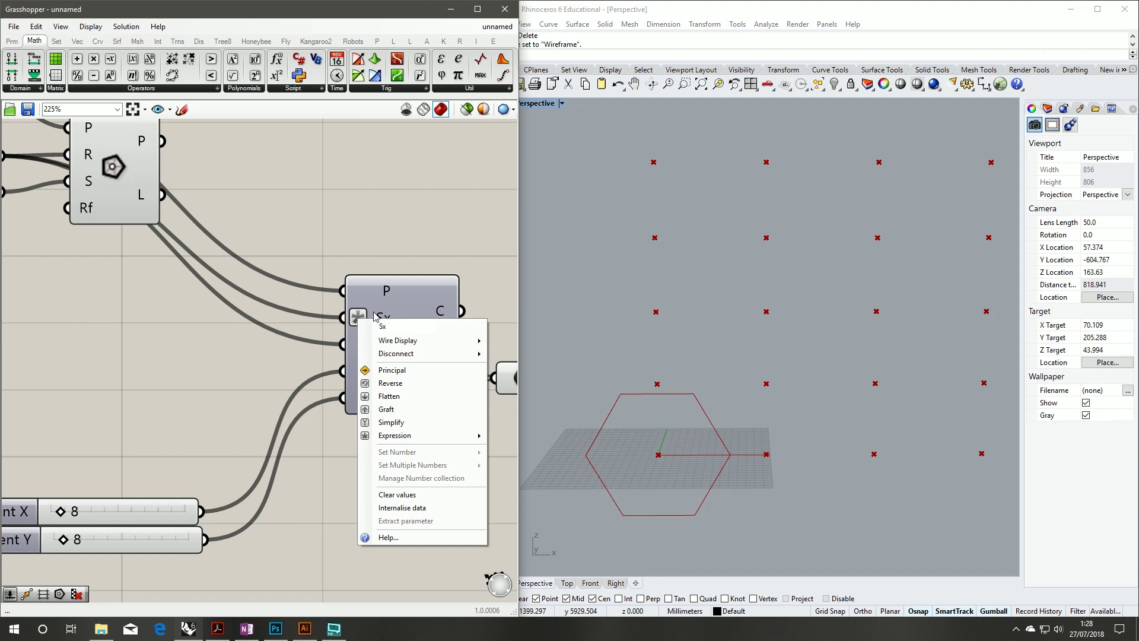
mouse_move(469, 435)
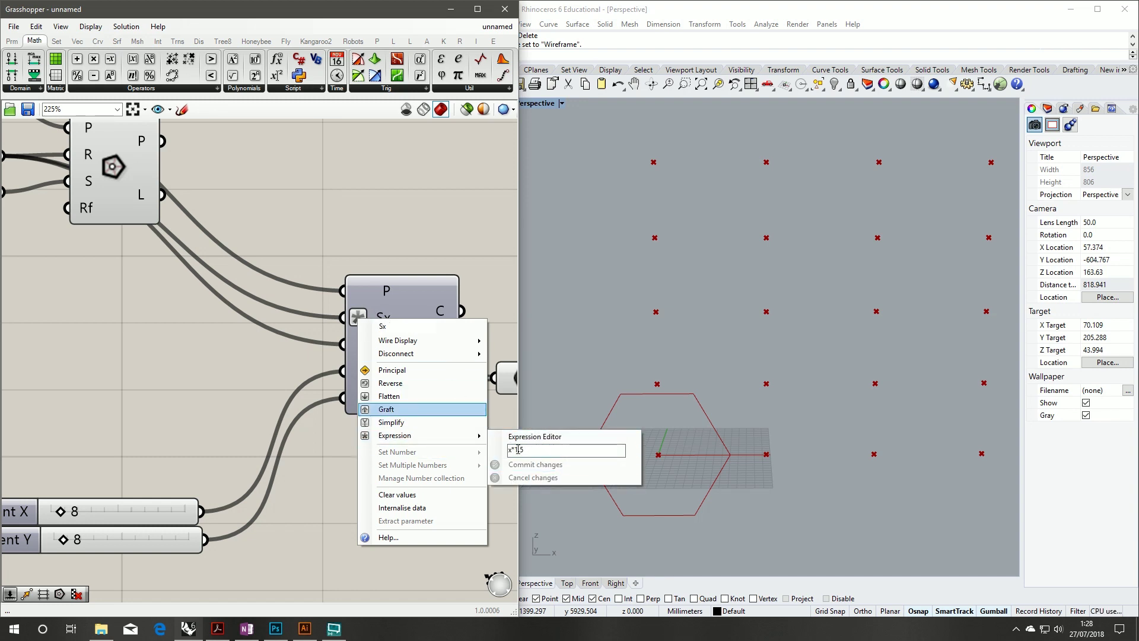
click(310, 239)
scroll(239, 300, down, 2)
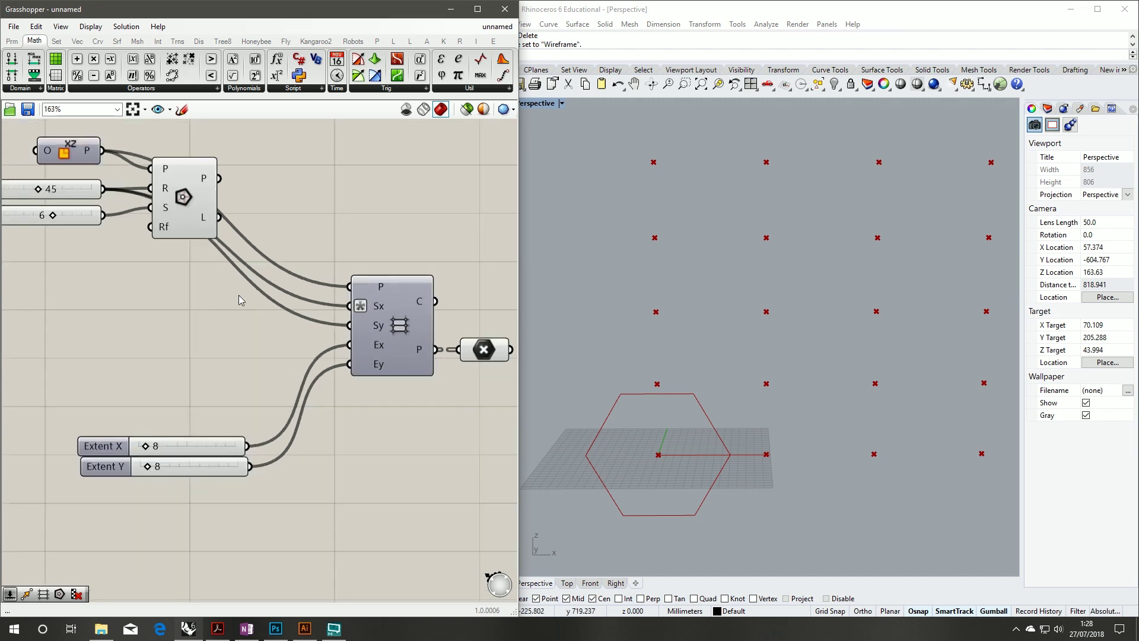
- Place an Expression component in the empty area between the Segments slider and the two extent sliders
right_drag(86, 265, 217, 307)
drag(107, 223, 107, 251)
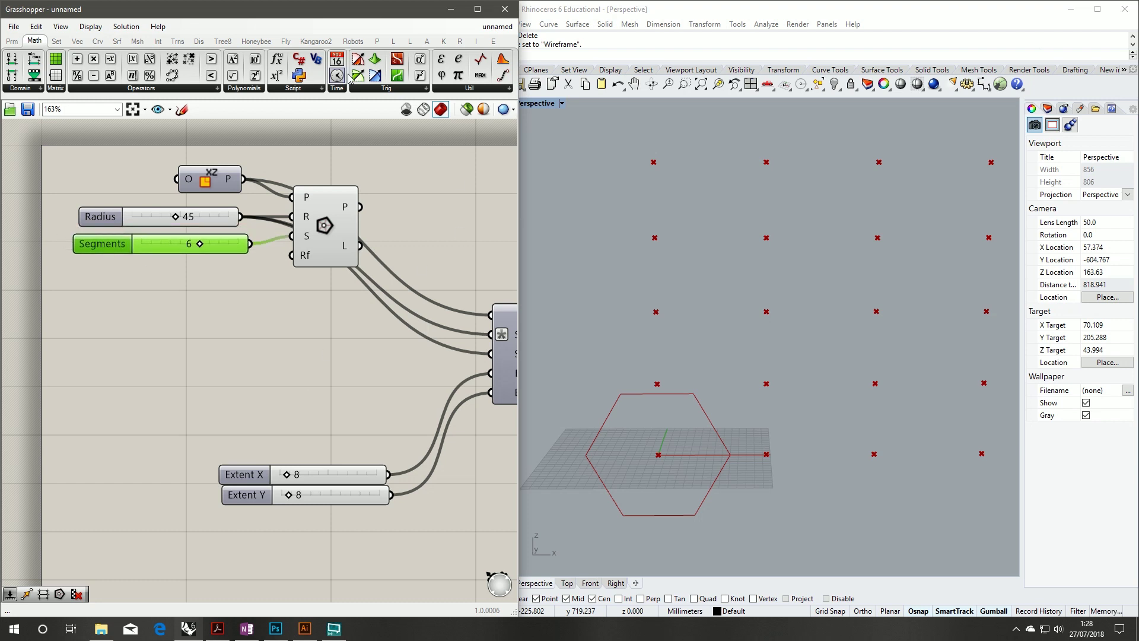
click(283, 93)
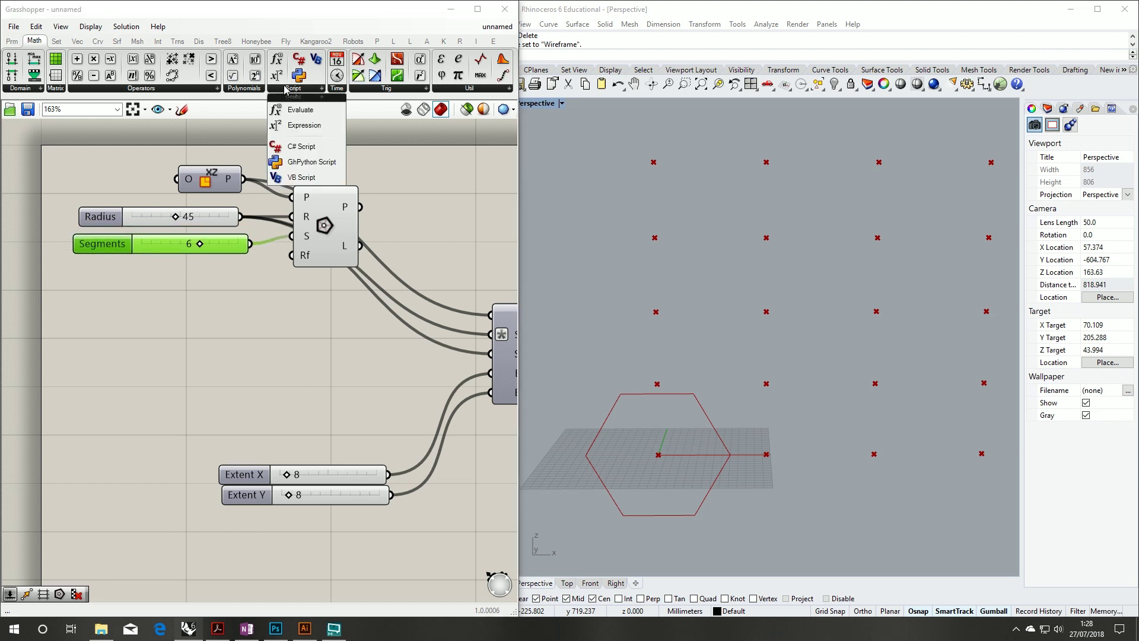
click(311, 127)
click(220, 329)
drag(210, 340, 292, 355)
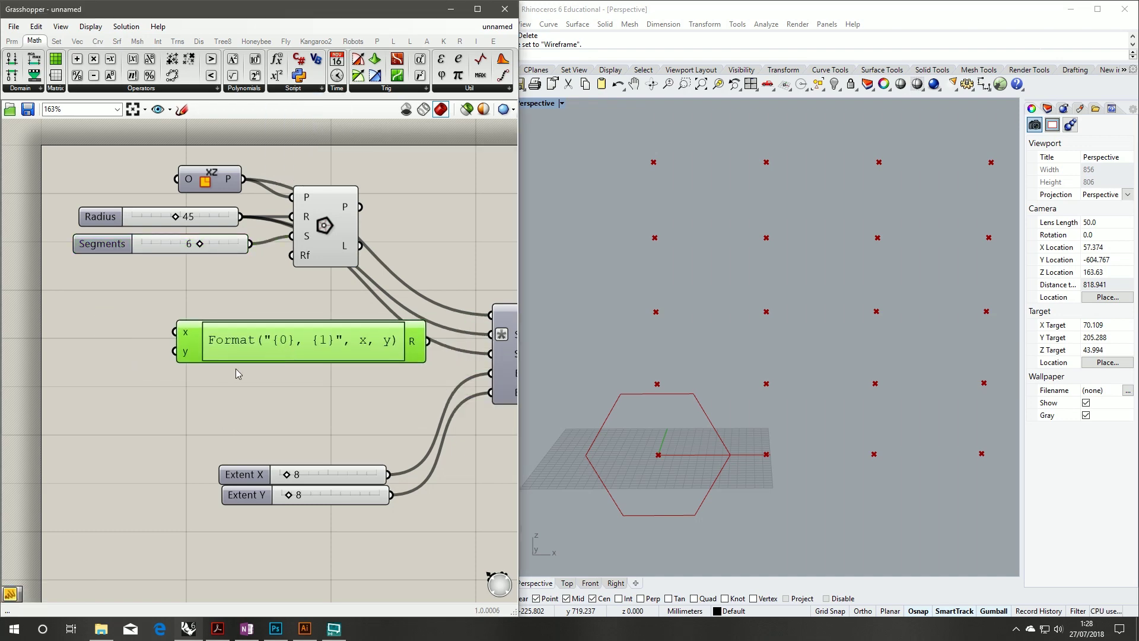
- Add two extra inputs, z and u, to the Expression component and remove them again
scroll(201, 366, up, 6)
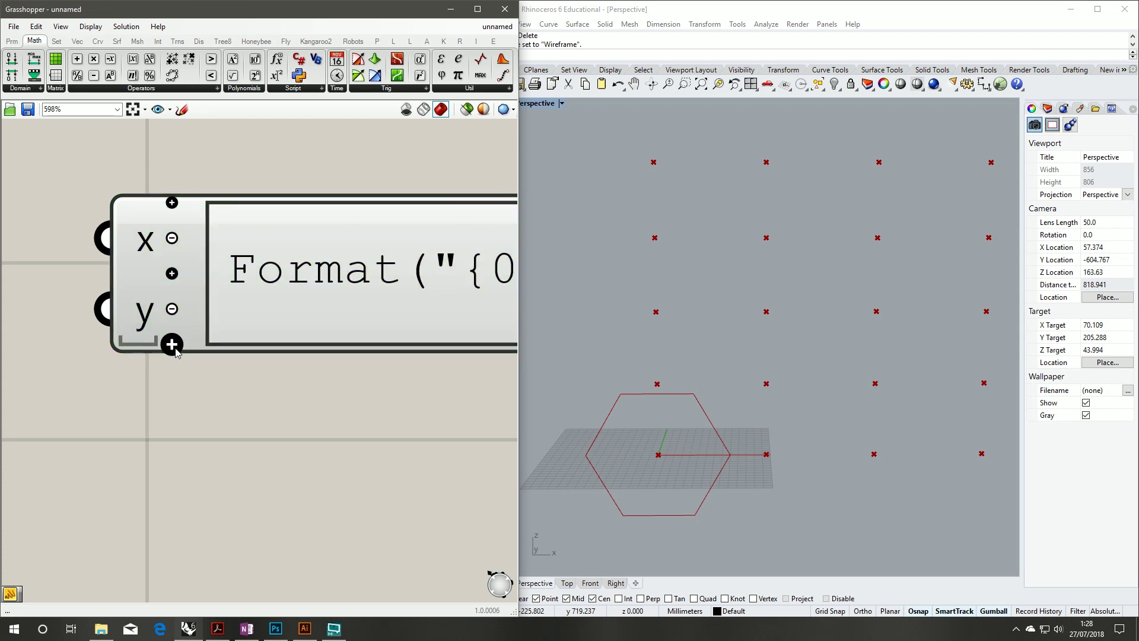
click(171, 344)
click(172, 379)
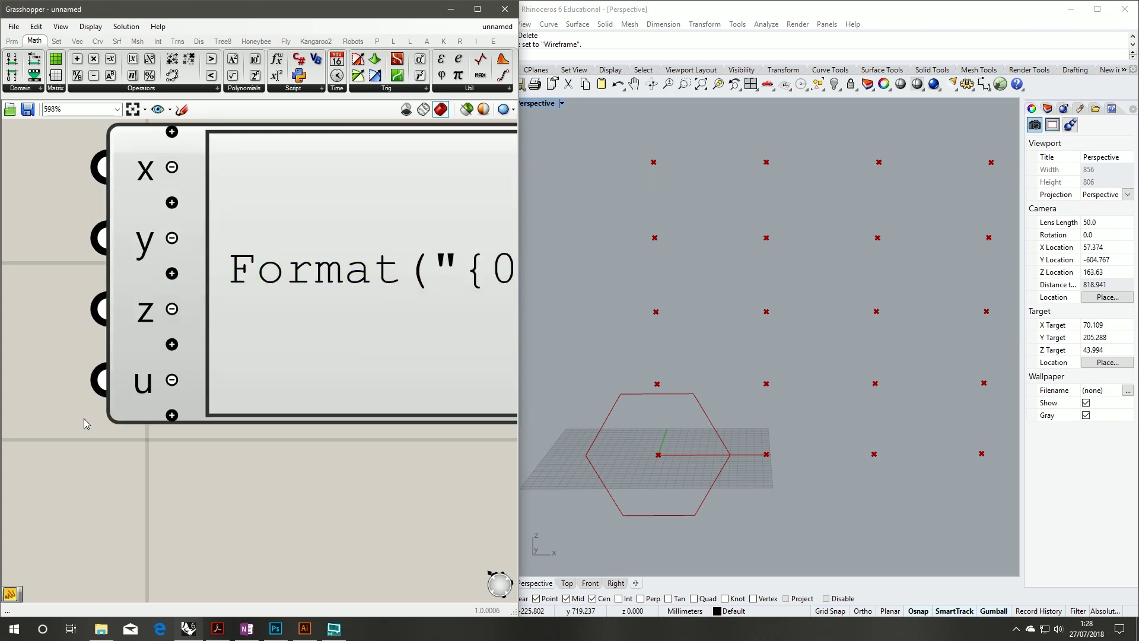
click(172, 379)
click(172, 343)
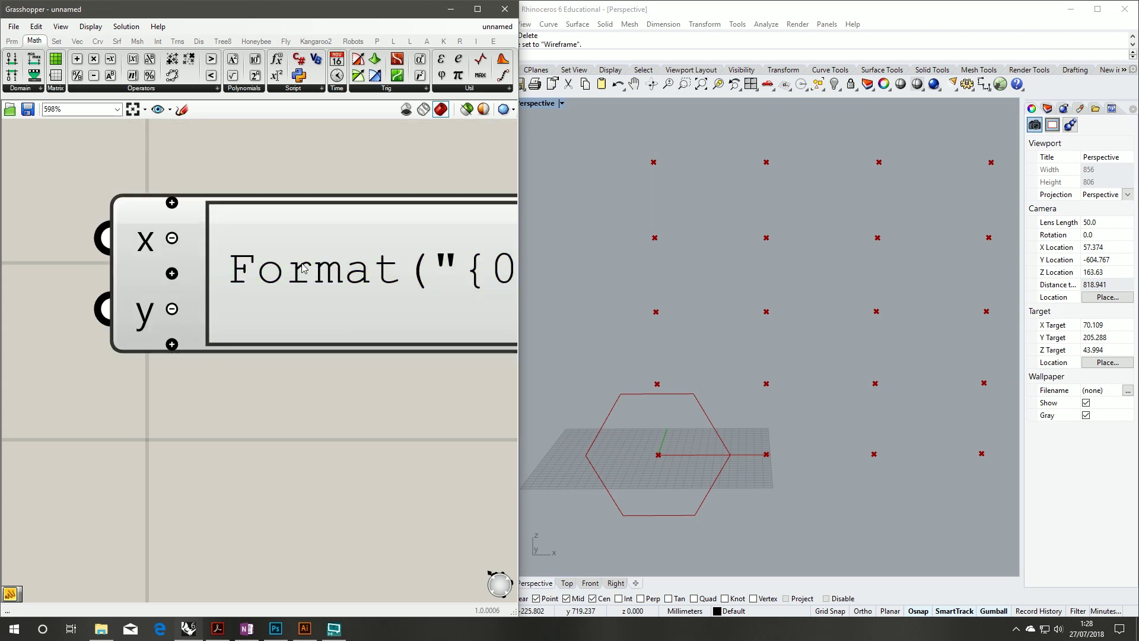
scroll(302, 268, down, 6)
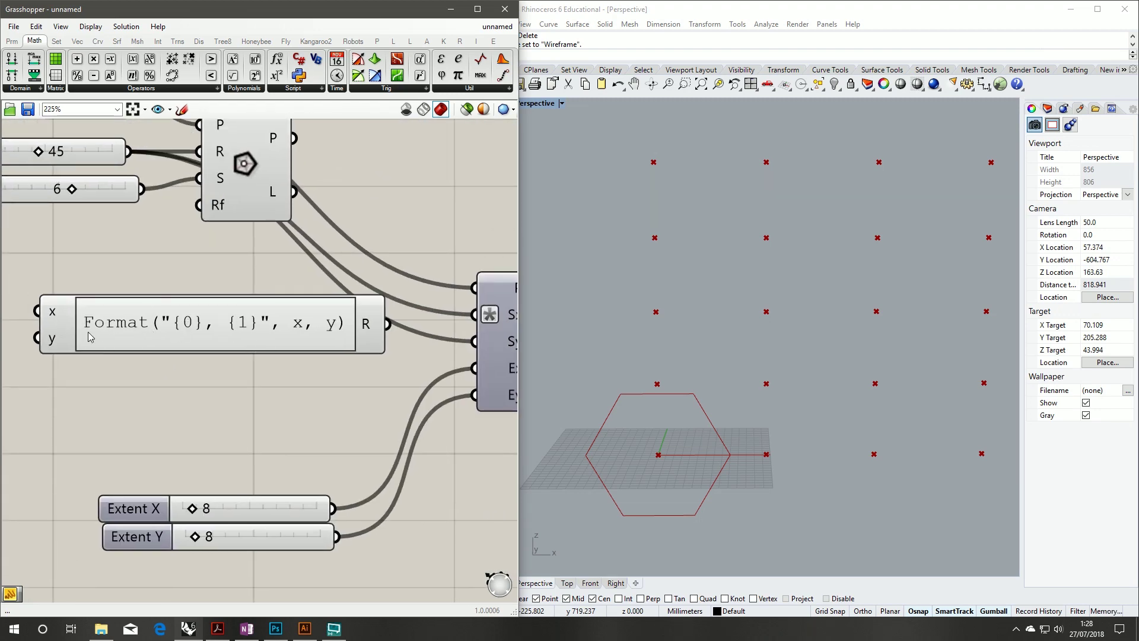
- Connect the Radius slider to the Expression's x input and the Segments slider to its y input, and reposition the component
scroll(215, 341, up, 3)
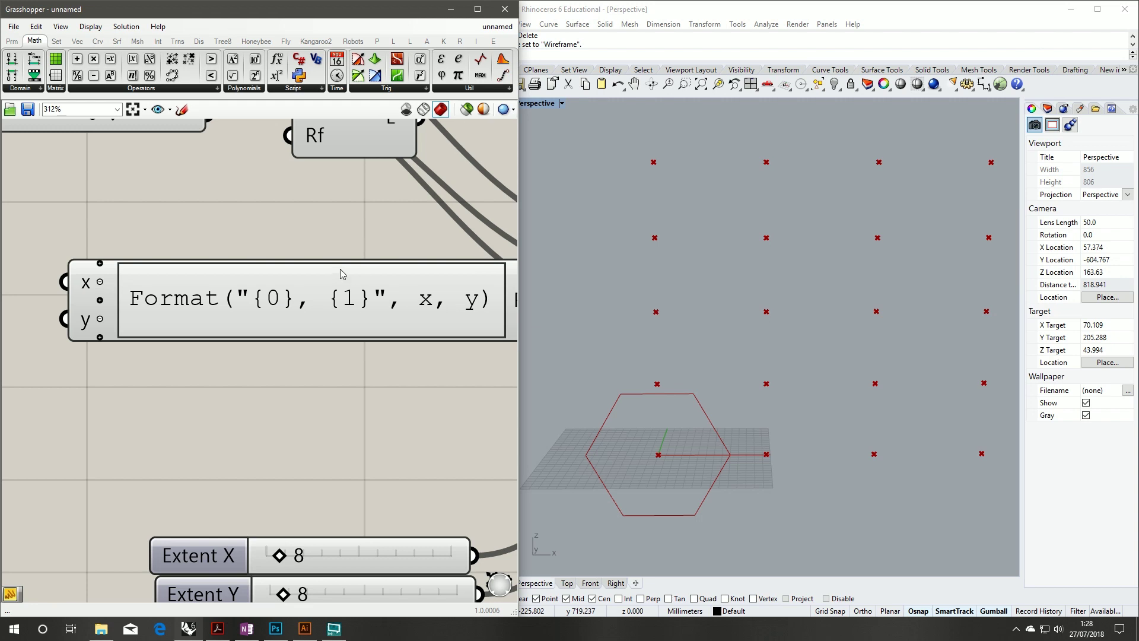
scroll(356, 273, down, 1)
right_drag(247, 354, 259, 413)
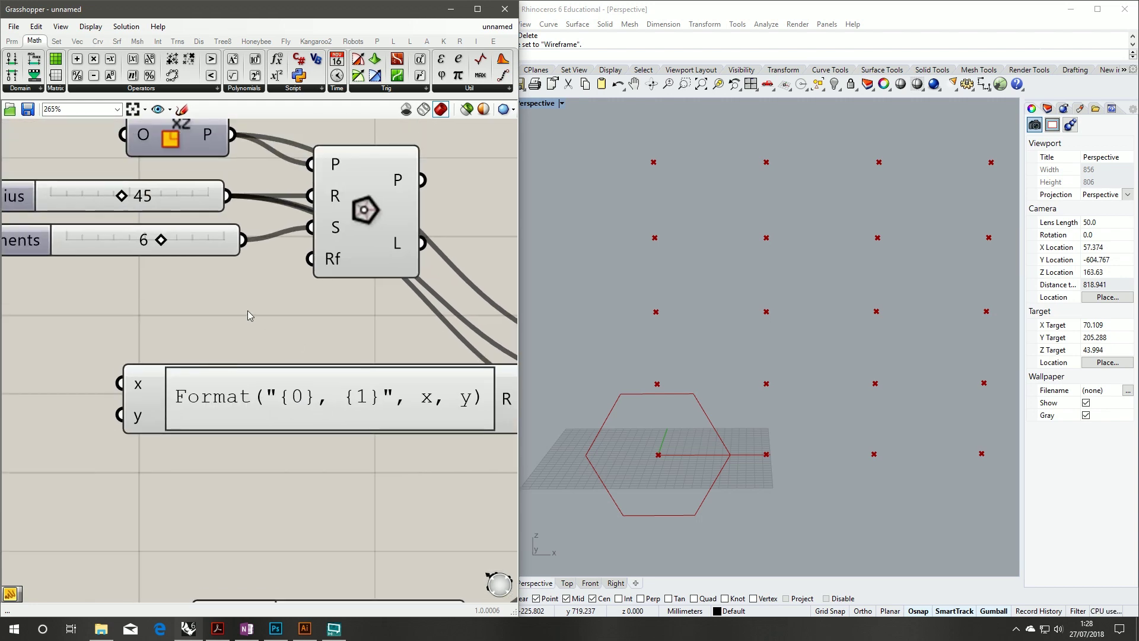
drag(289, 394, 314, 404)
click(365, 337)
right_drag(354, 342, 343, 341)
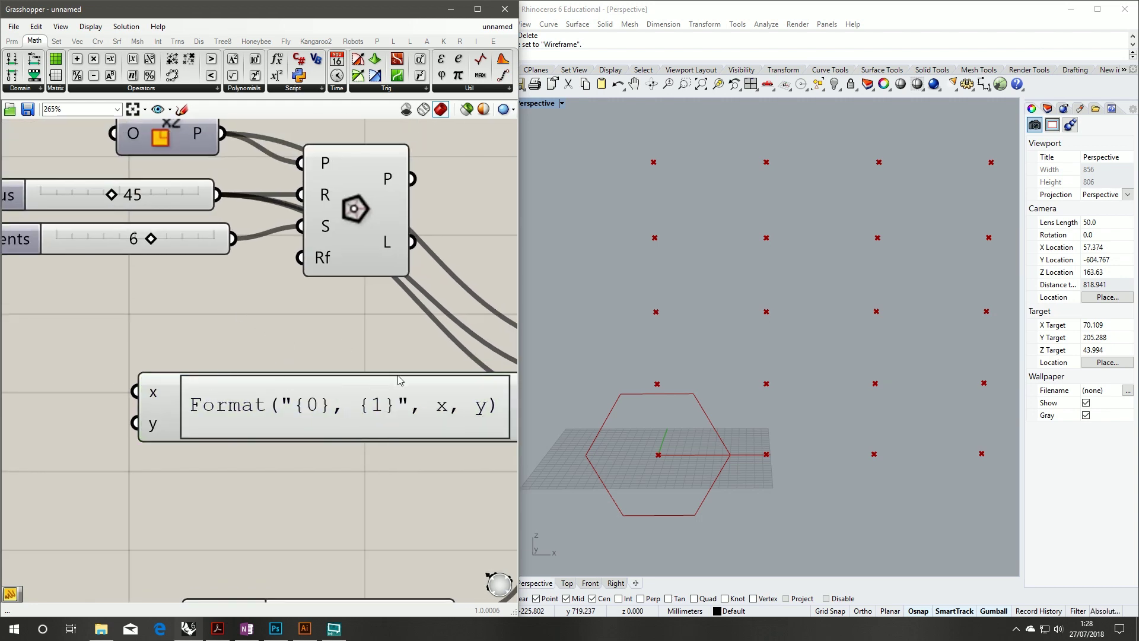
scroll(364, 357, down, 1)
drag(163, 267, 172, 424)
drag(150, 230, 140, 399)
mouse_move(275, 363)
right_down()
mouse_move(295, 349)
mouse_move(276, 355)
right_up()
drag(272, 406, 109, 447)
right_drag(182, 474, 483, 372)
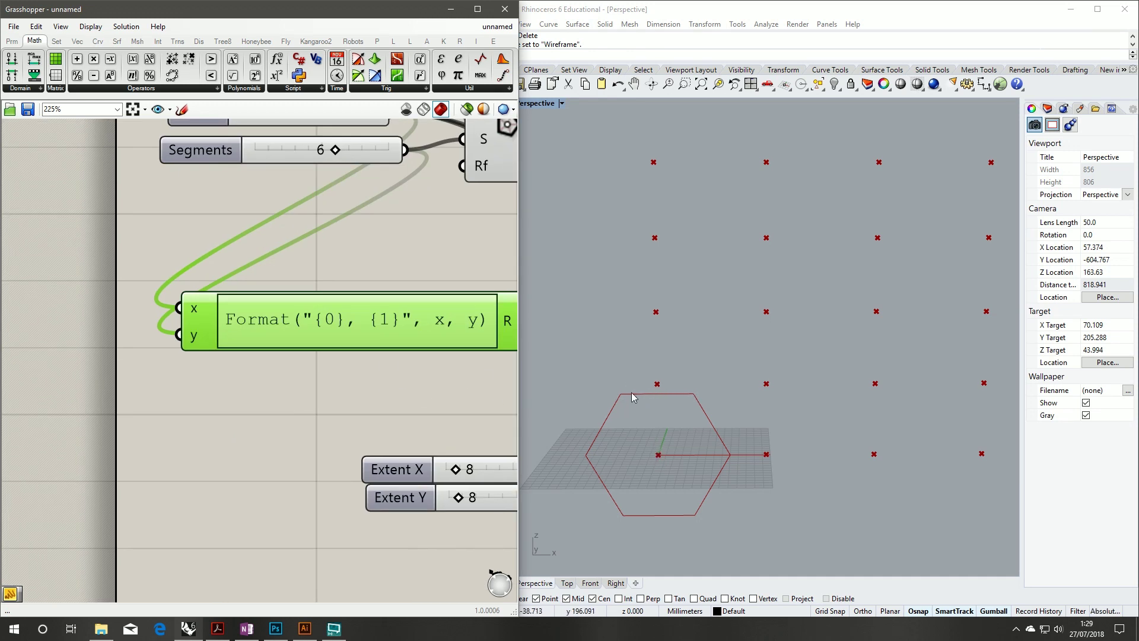
- Add a Panel beside the Expression component and connect the R output to it
double_click(318, 363)
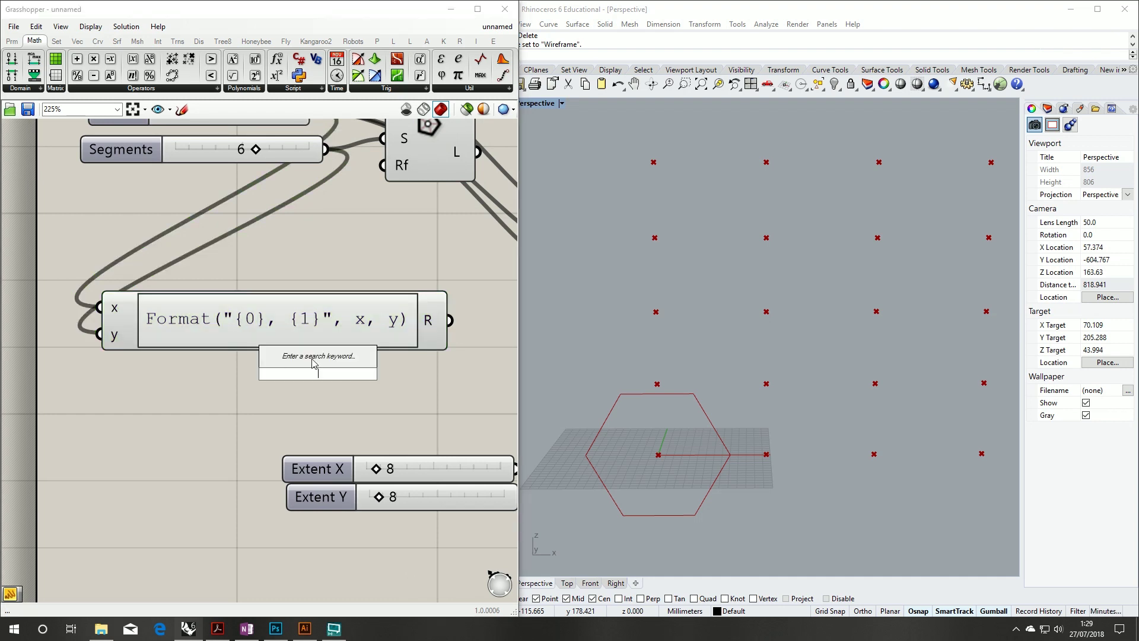
text(//)
key(Return)
drag(314, 364, 560, 417)
drag(420, 320, 453, 270)
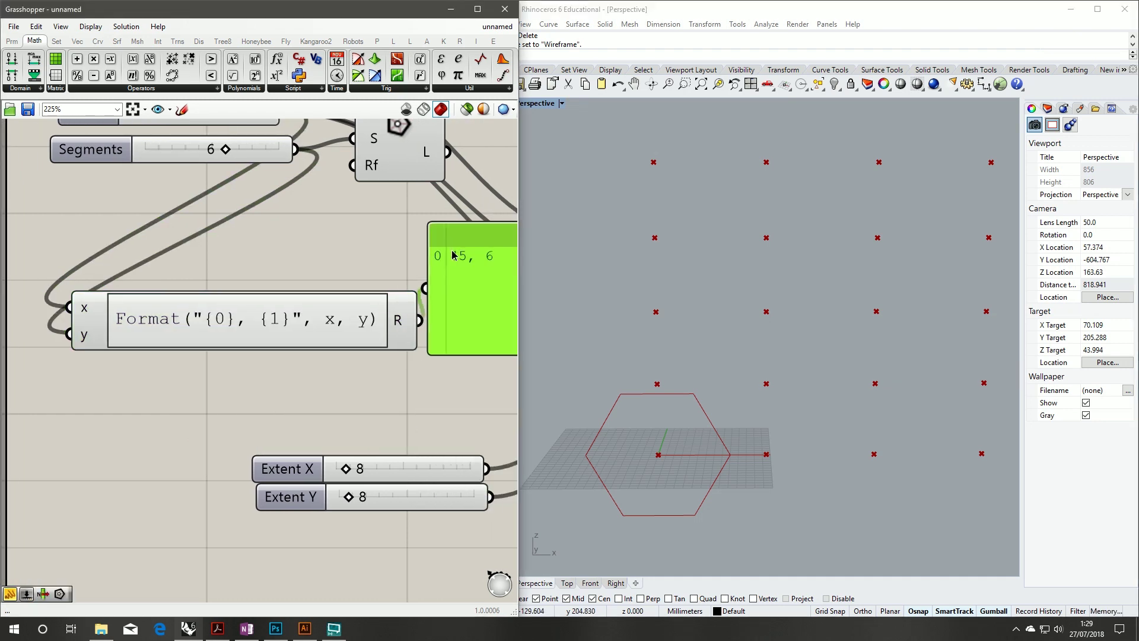
right_drag(368, 388, 318, 383)
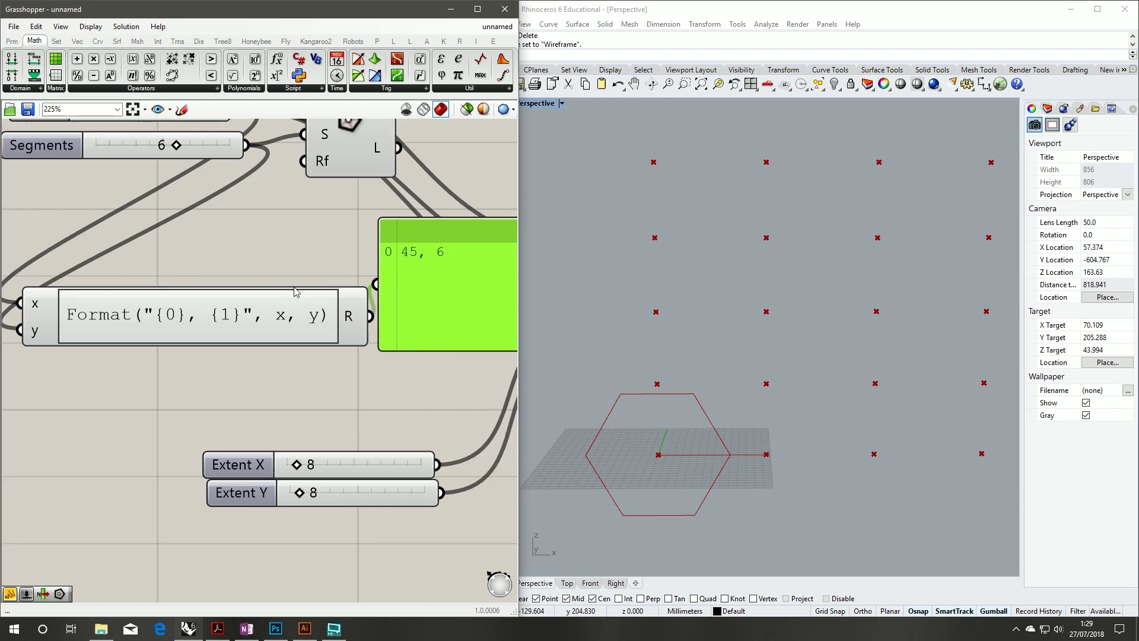
- Swap the variables in the expression to read Format("{0}, {1}", y, x), and reposition the Panel beside the Expression component
double_click(258, 310)
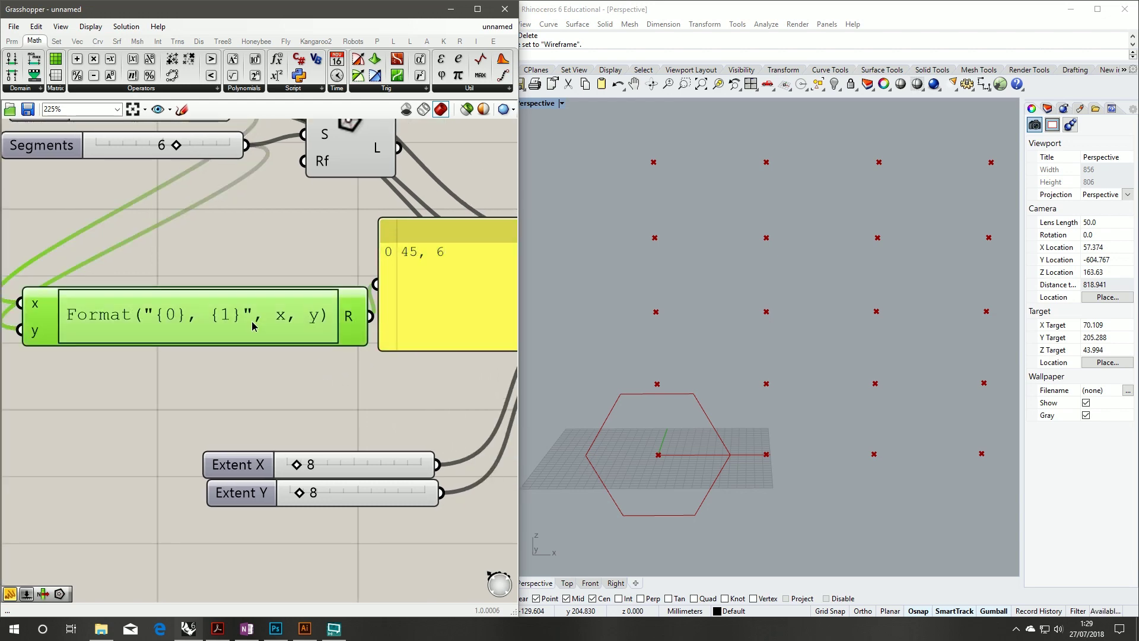
double_click(250, 335)
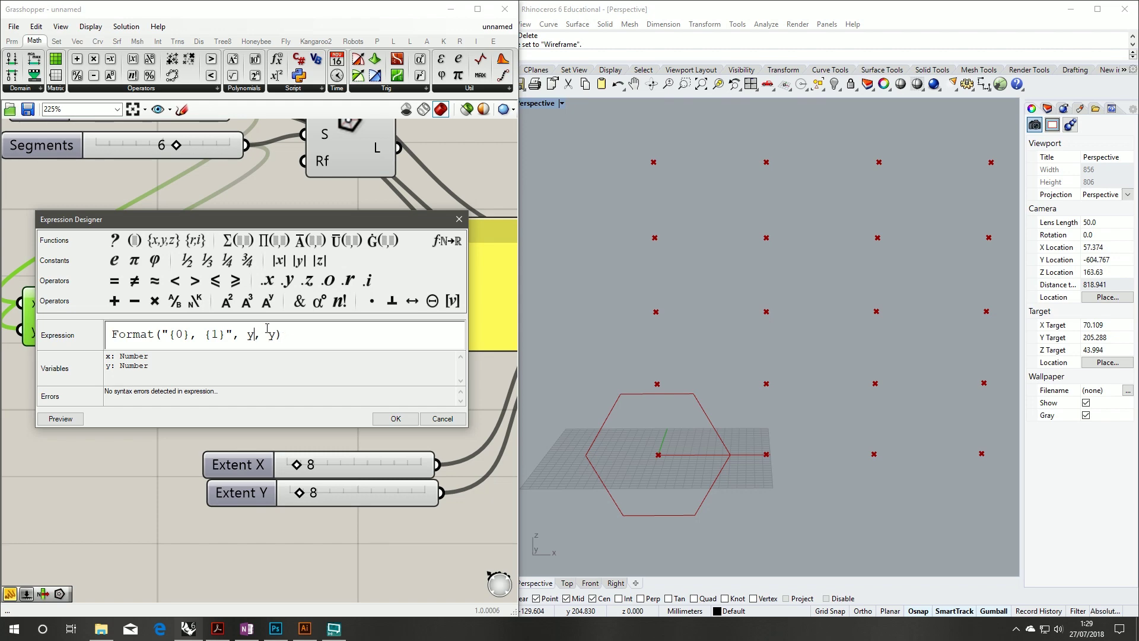
click(396, 419)
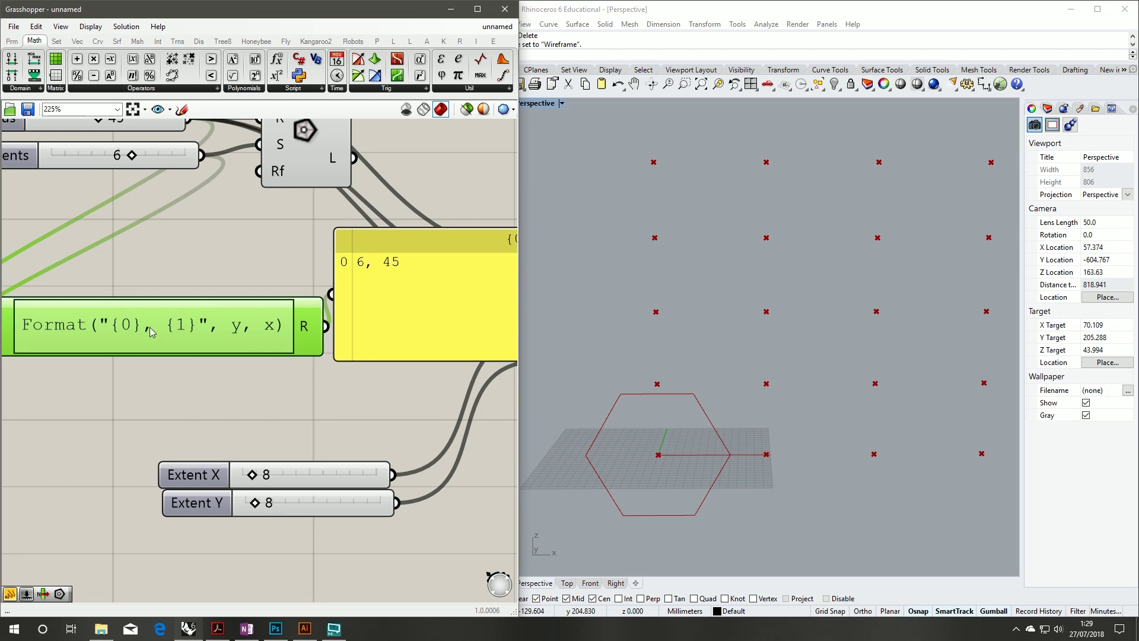
drag(394, 302, 401, 328)
right_drag(183, 348, 334, 328)
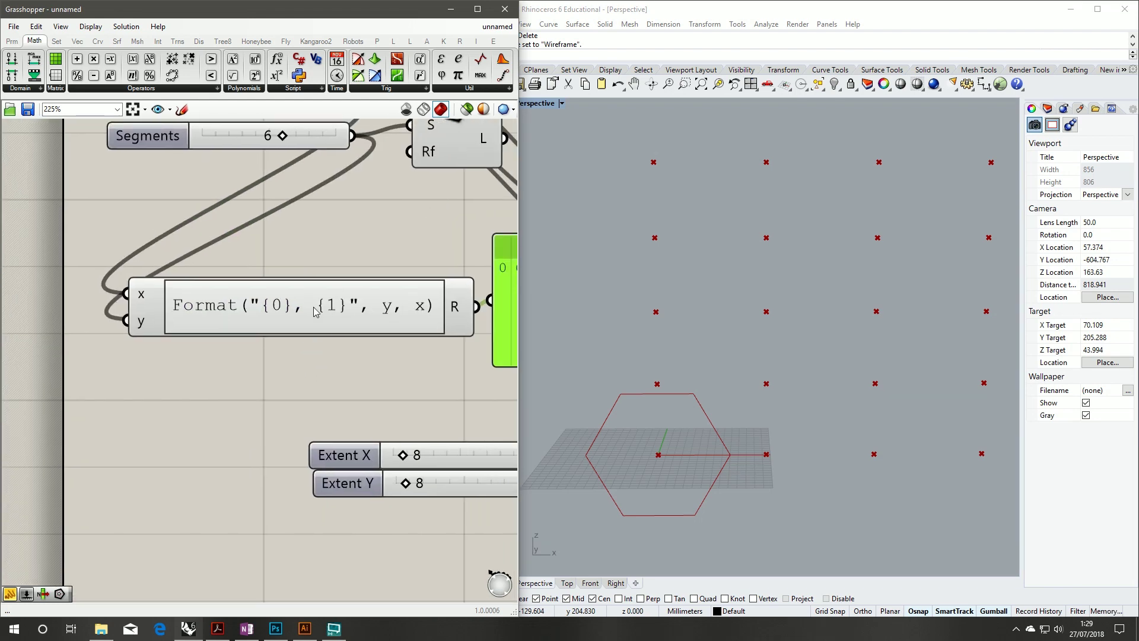
- Replace the Expression component's formula with x*cos(π/y) and accept it
double_click(314, 311)
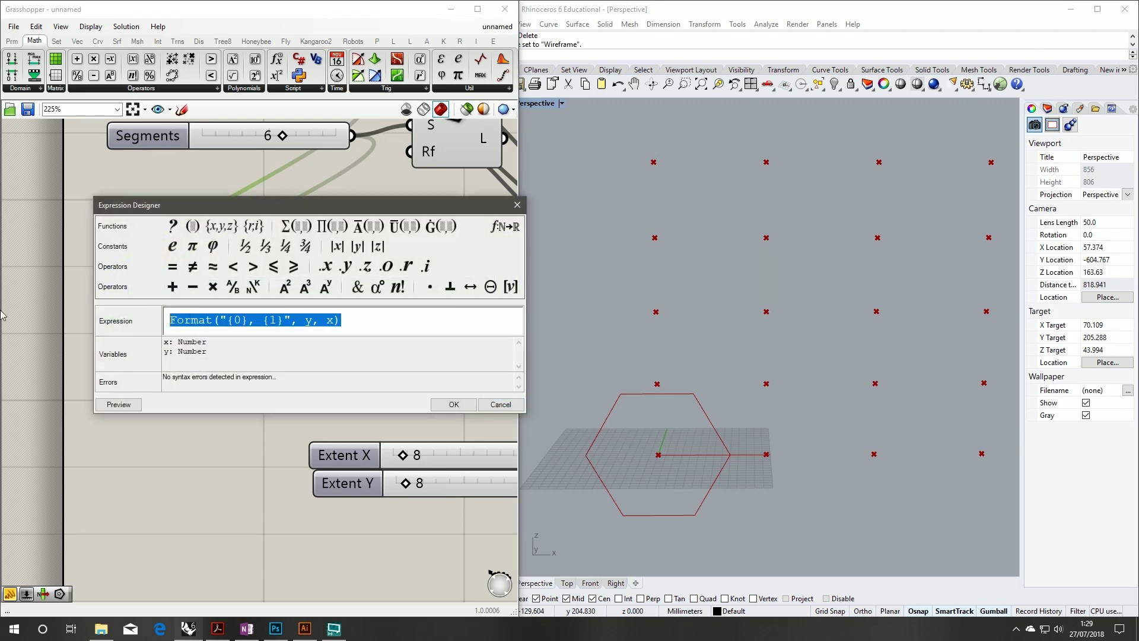
text(x*cos)
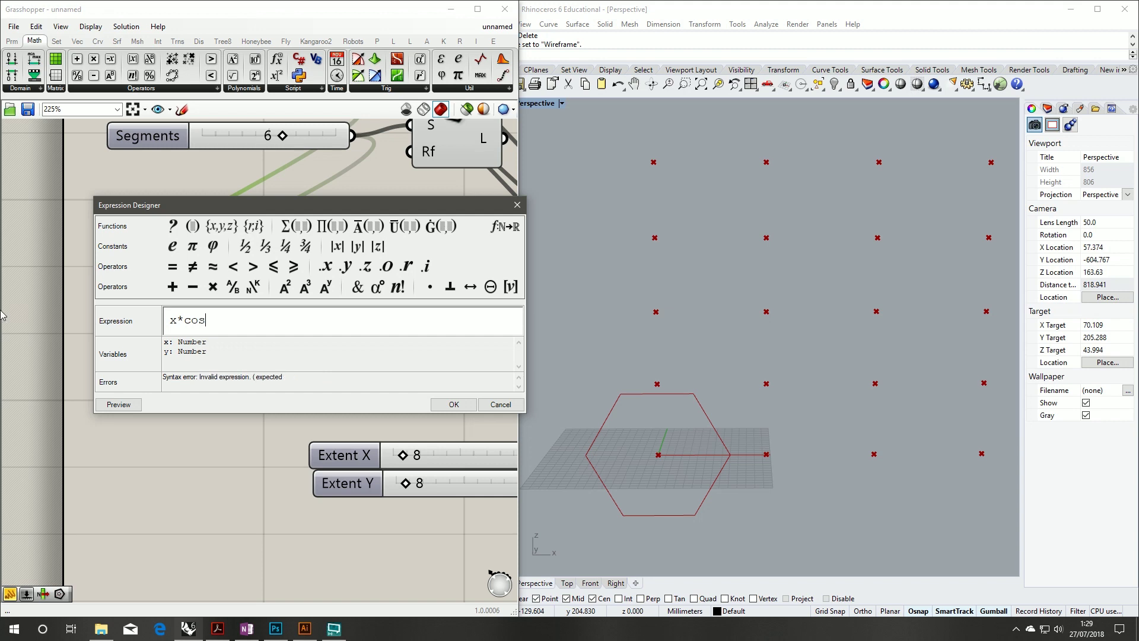
text(()
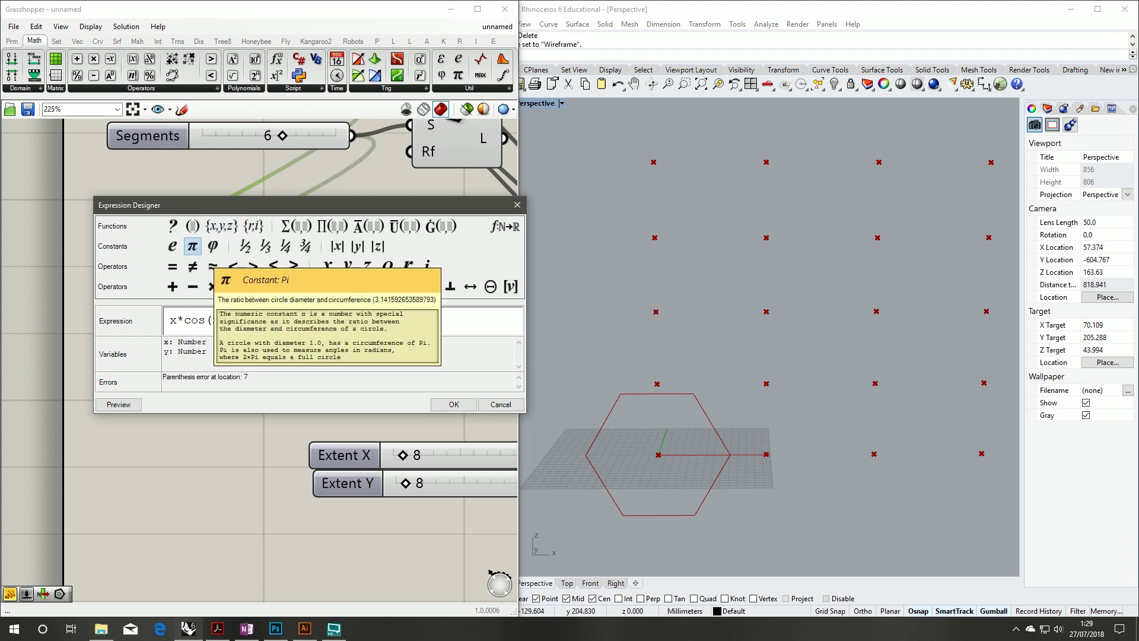
click(197, 252)
text(/)
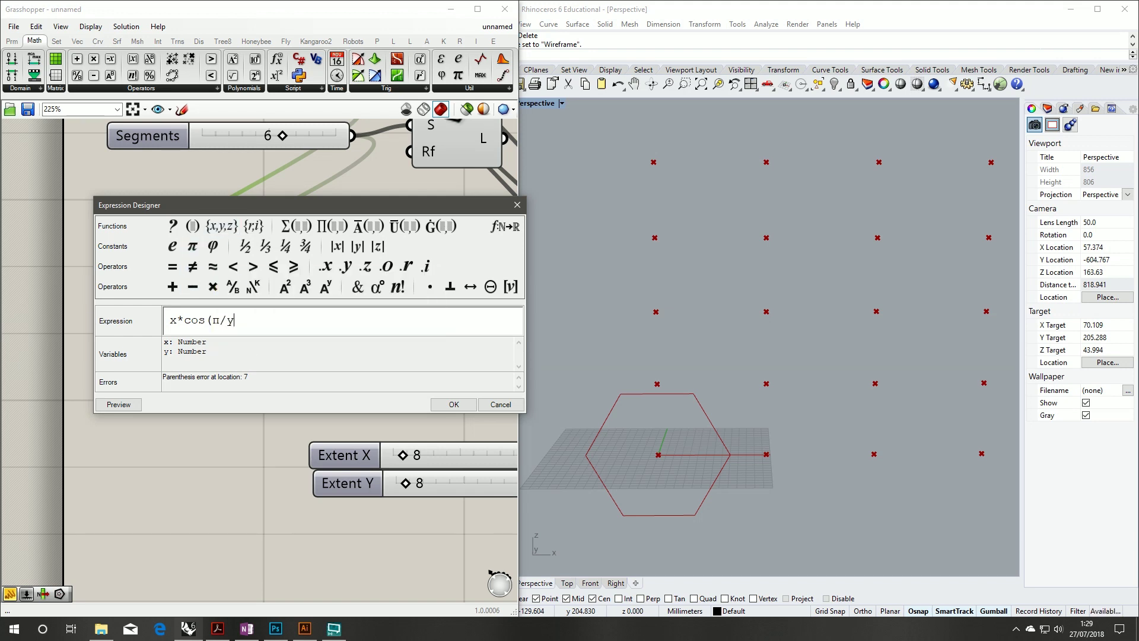
text(y))
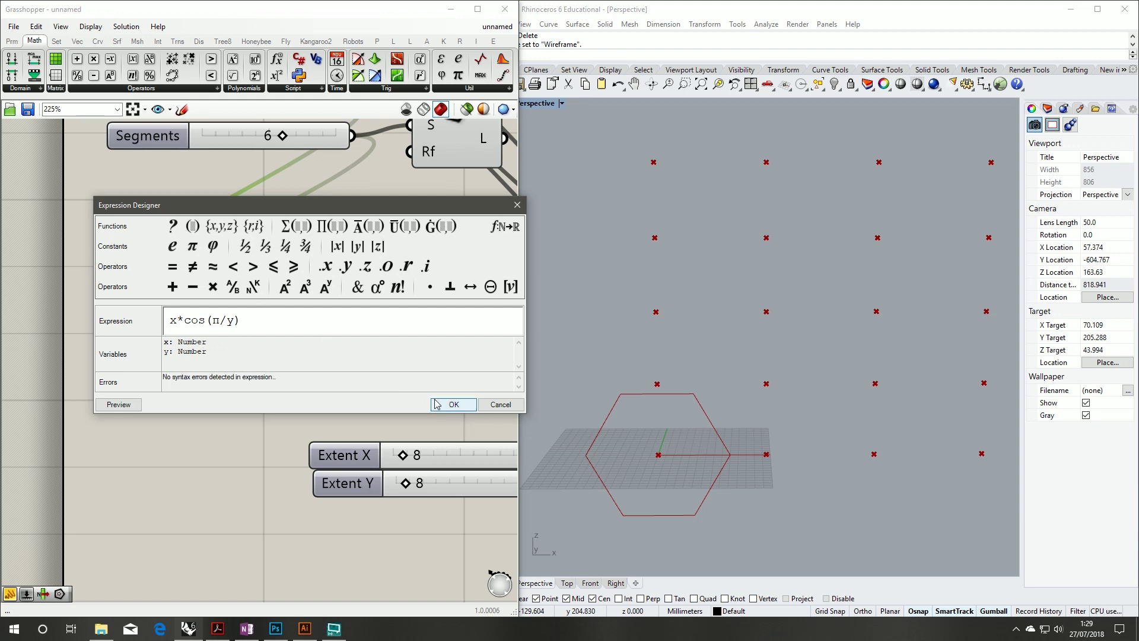
click(115, 404)
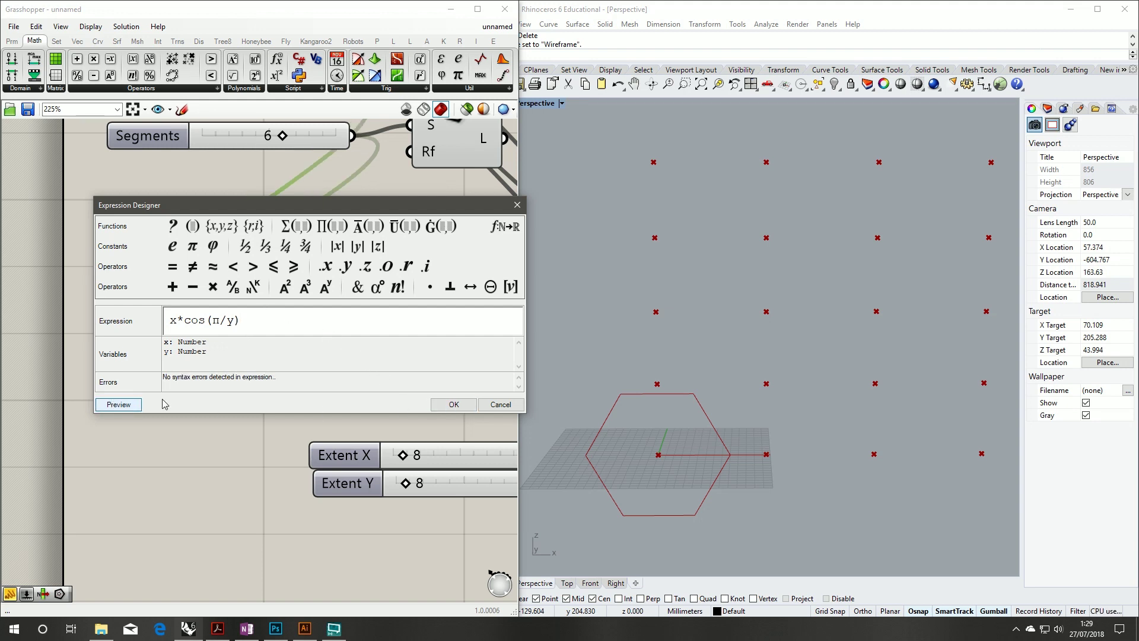
click(446, 409)
- Move the Panel below the Expression component and connect the expression's R output to the grid's Sy input
right_drag(425, 373, 247, 402)
drag(348, 354, 213, 426)
right_drag(315, 341, 177, 335)
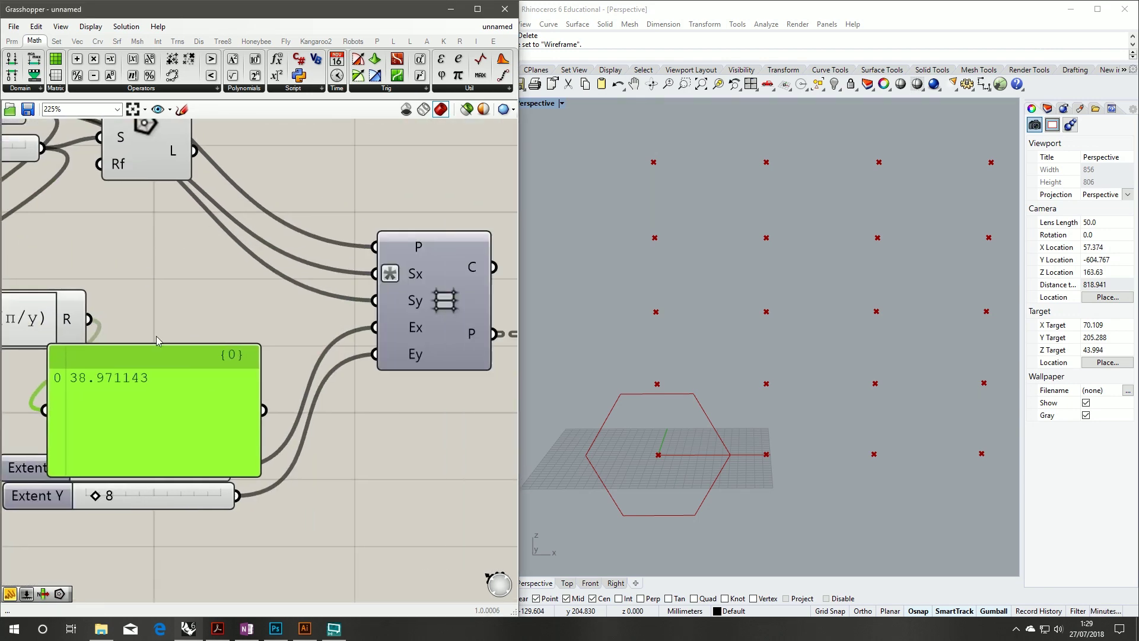
drag(98, 321, 376, 300)
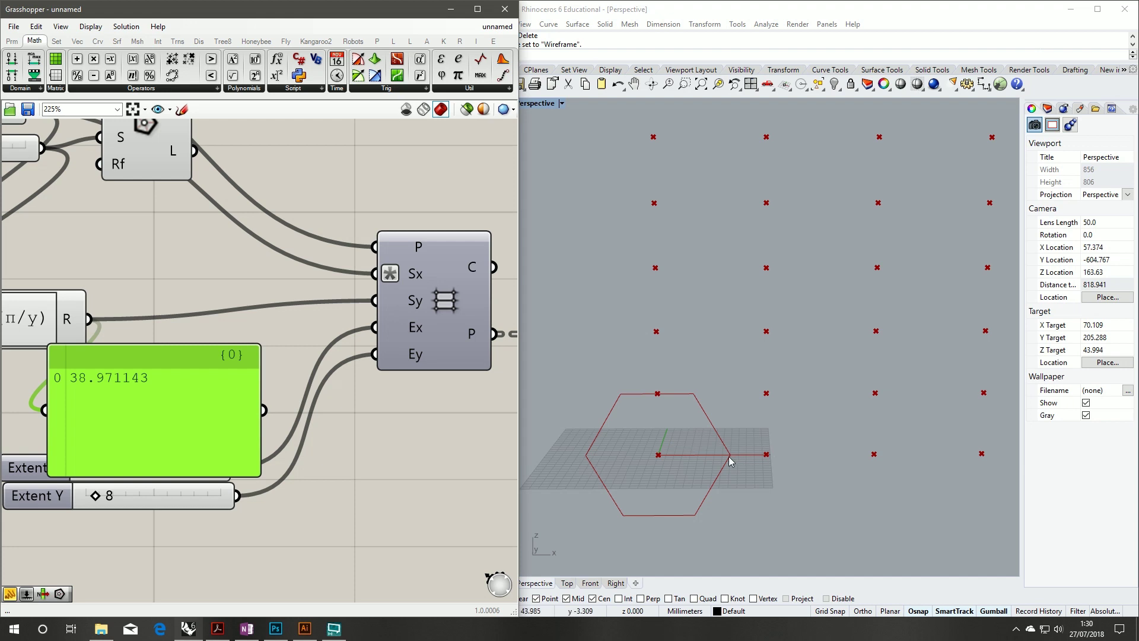
- Reposition the Panel attached to the expression result, and delete it
drag(256, 369, 343, 332)
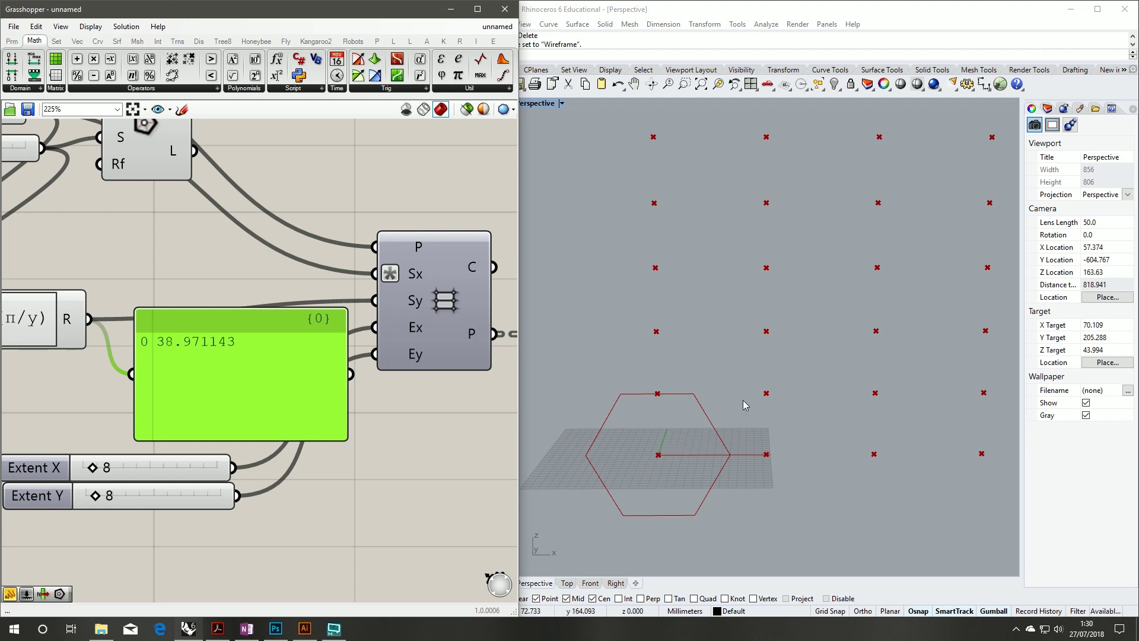
drag(286, 392, 301, 427)
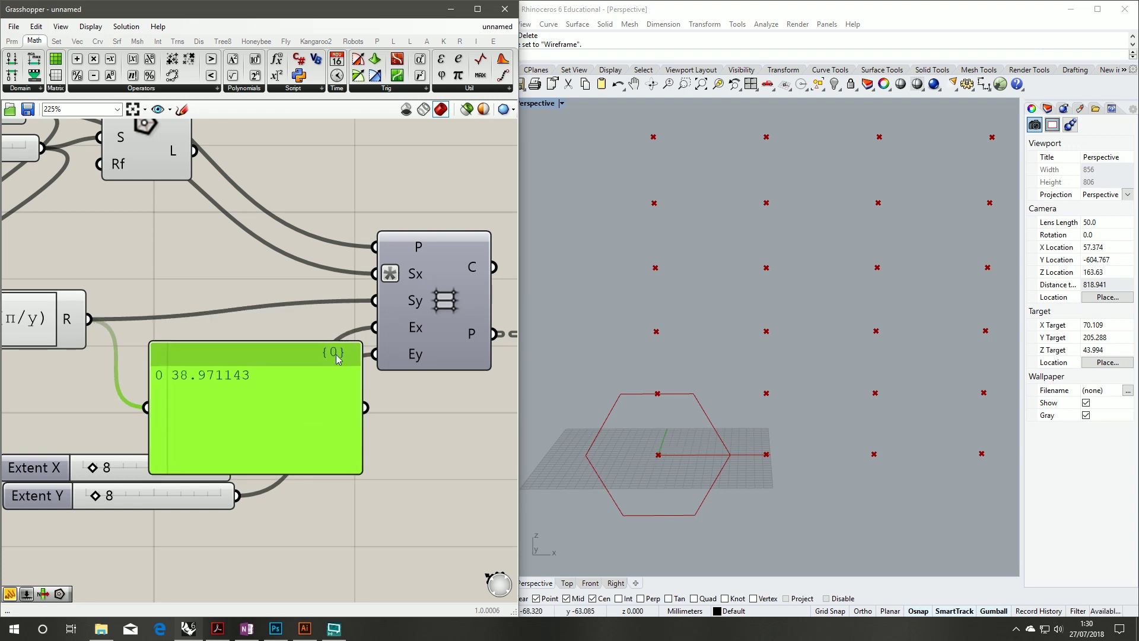
key(Delete)
- Search the component library for "2 point" from the empty canvas above the point grid
scroll(364, 385, down, 5)
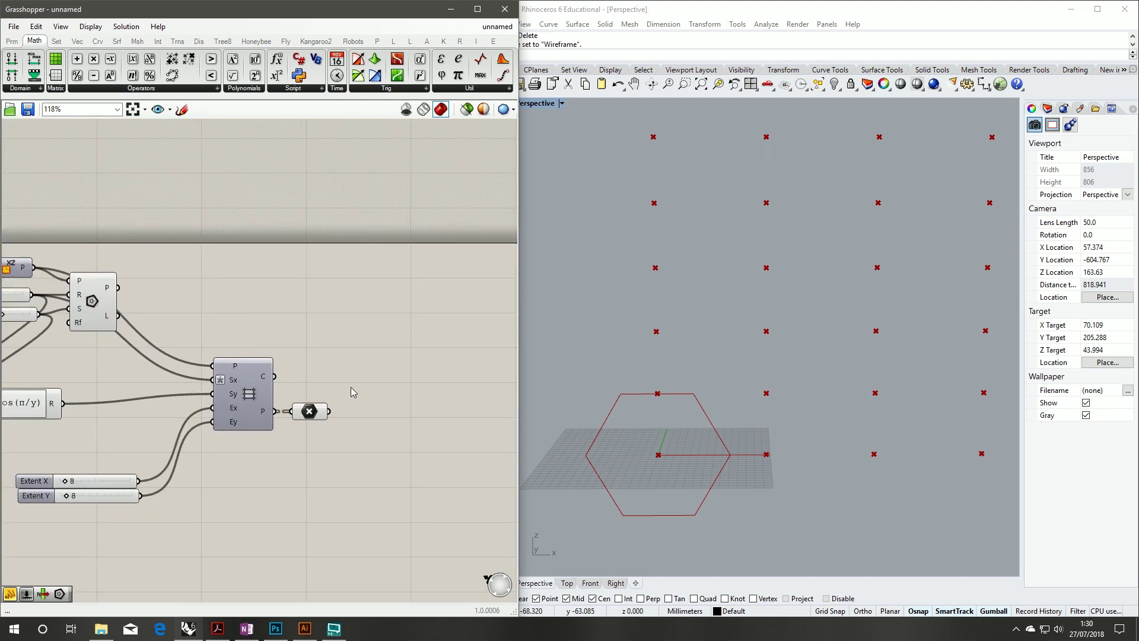
double_click(384, 308)
double_click(305, 330)
text(2point)
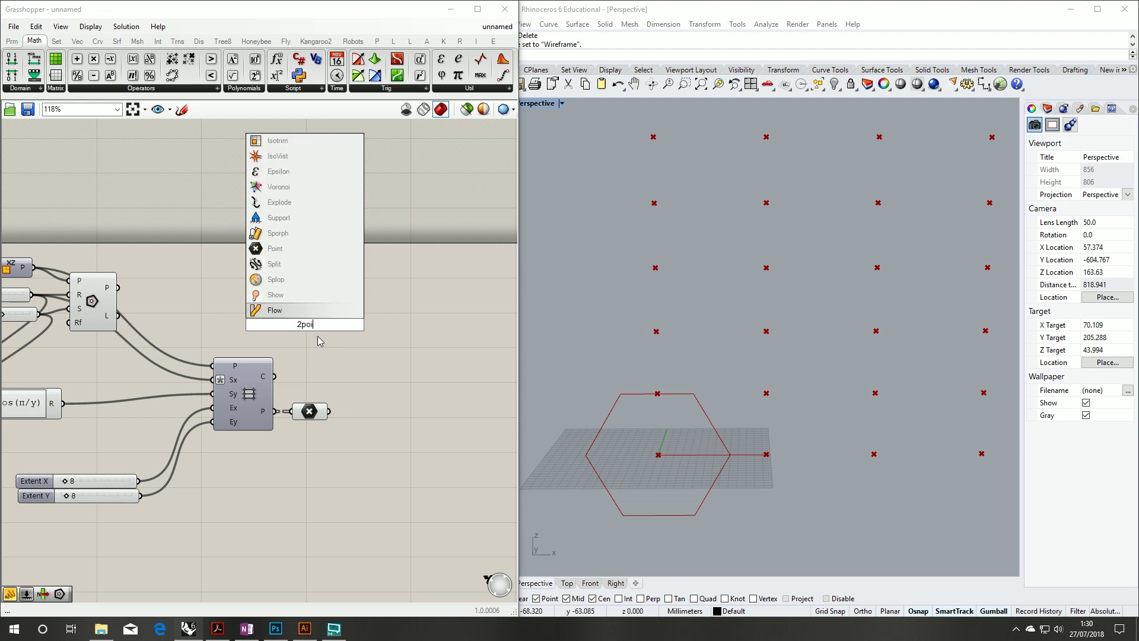
key(Left)
key(Left)
key(Left)
key(Left)
key(Left)
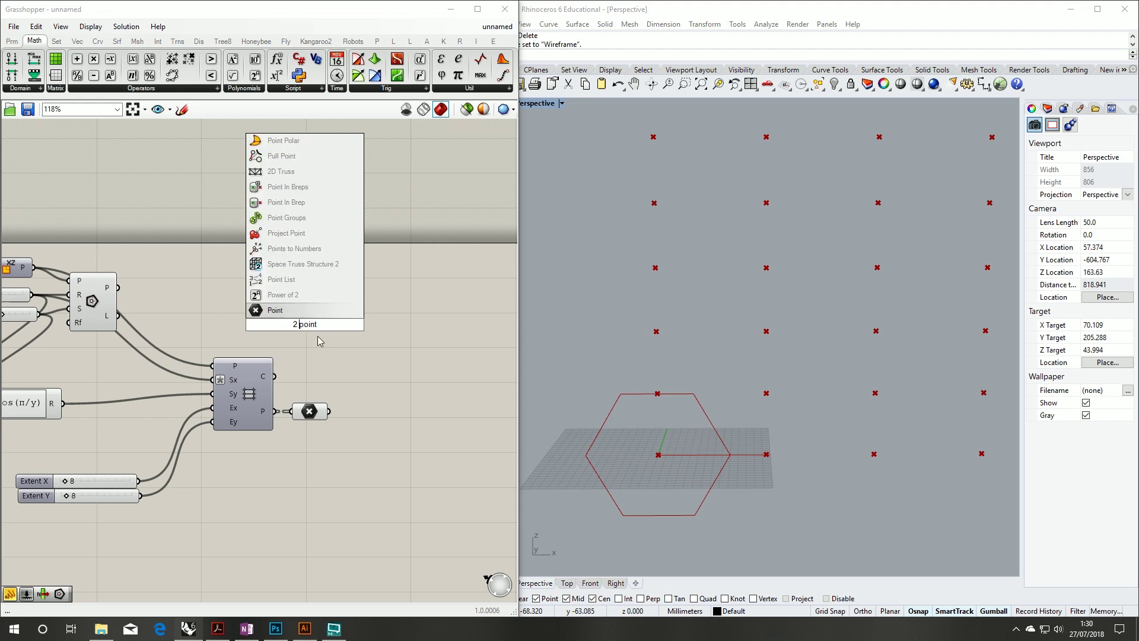
- Find the Vector 2Pt component by searching "vec" instead, and place it above the grid's Point parameter
text(vec)
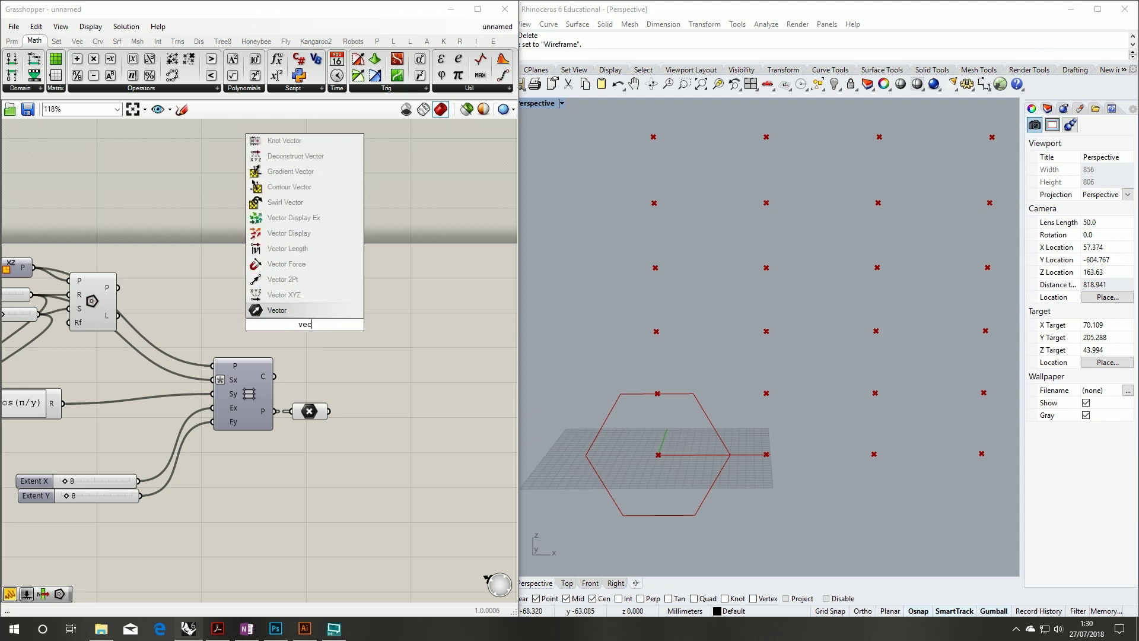
key(Up)
key(Up)
key(Return)
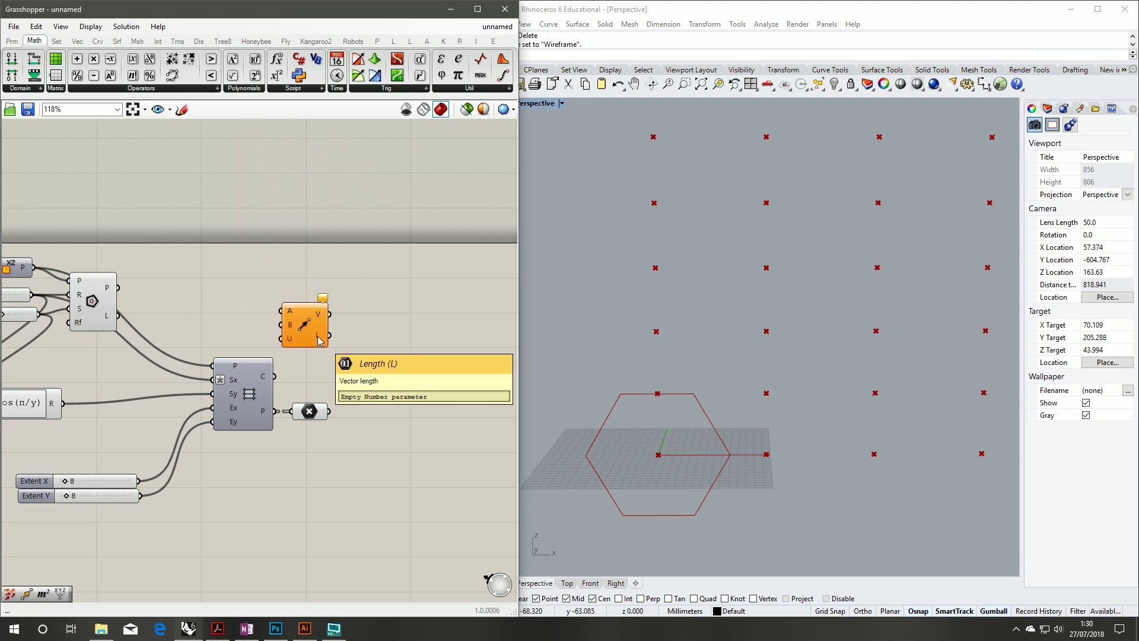
drag(319, 340, 372, 318)
right_drag(325, 320, 375, 310)
drag(395, 296, 397, 292)
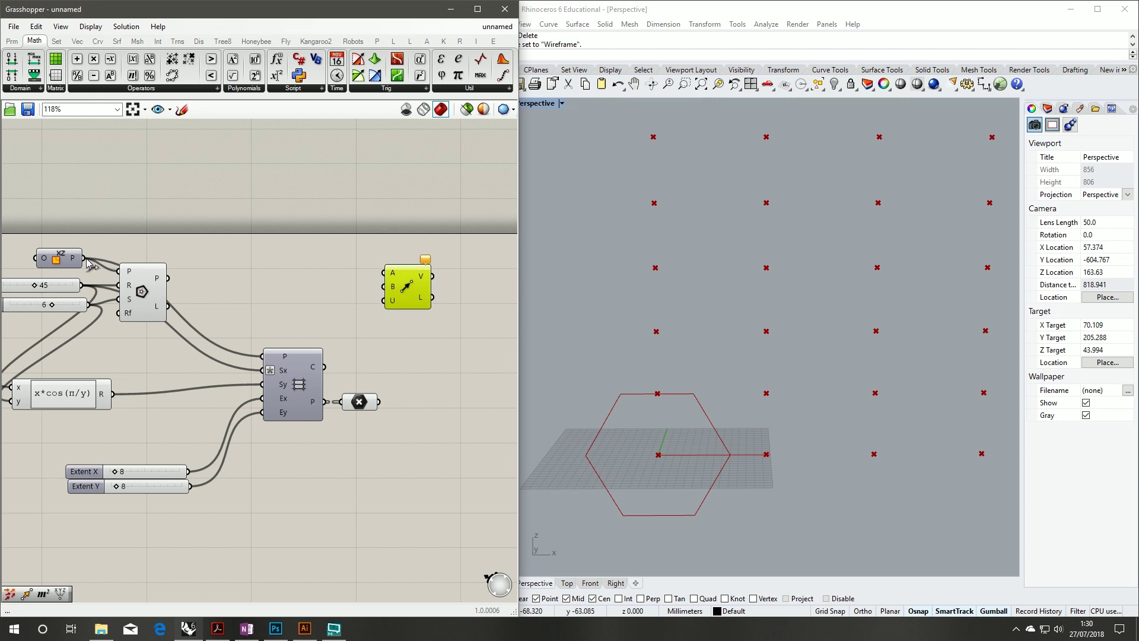
- Add an Area component, connect the polygon's P output to its G input, and move the Polygon component closer to it
double_click(178, 288)
text(area)
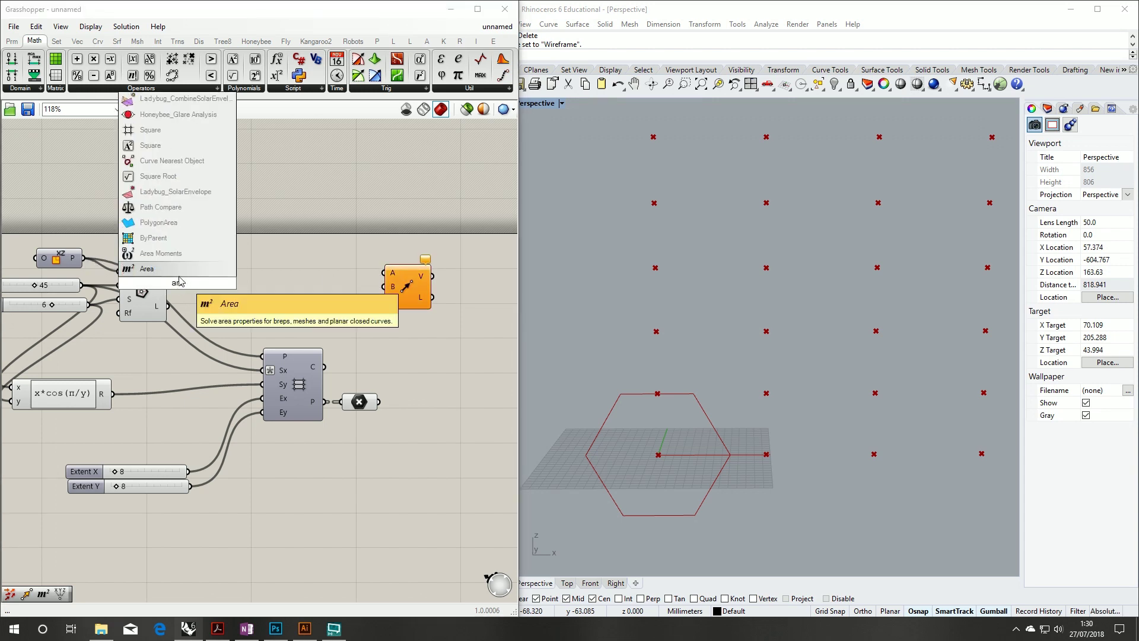
key(Return)
drag(181, 290, 268, 280)
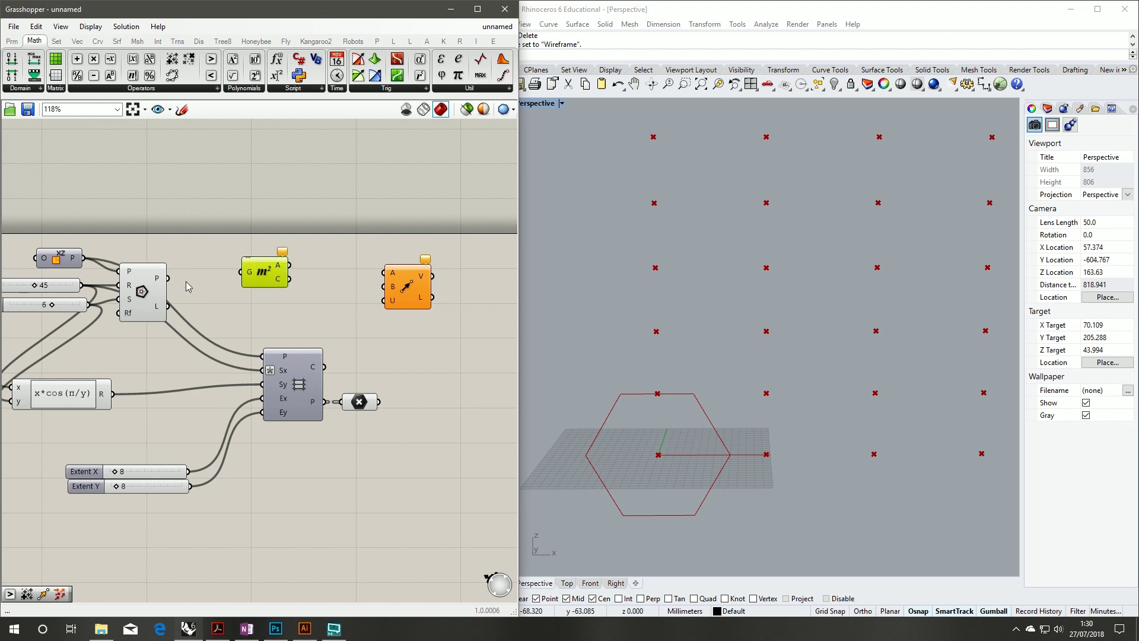
drag(167, 279, 255, 287)
drag(134, 299, 351, 274)
- Connect the Area's C output to the Vector 2Pt's A input and the Point parameter to its B input
right_drag(417, 281, 347, 277)
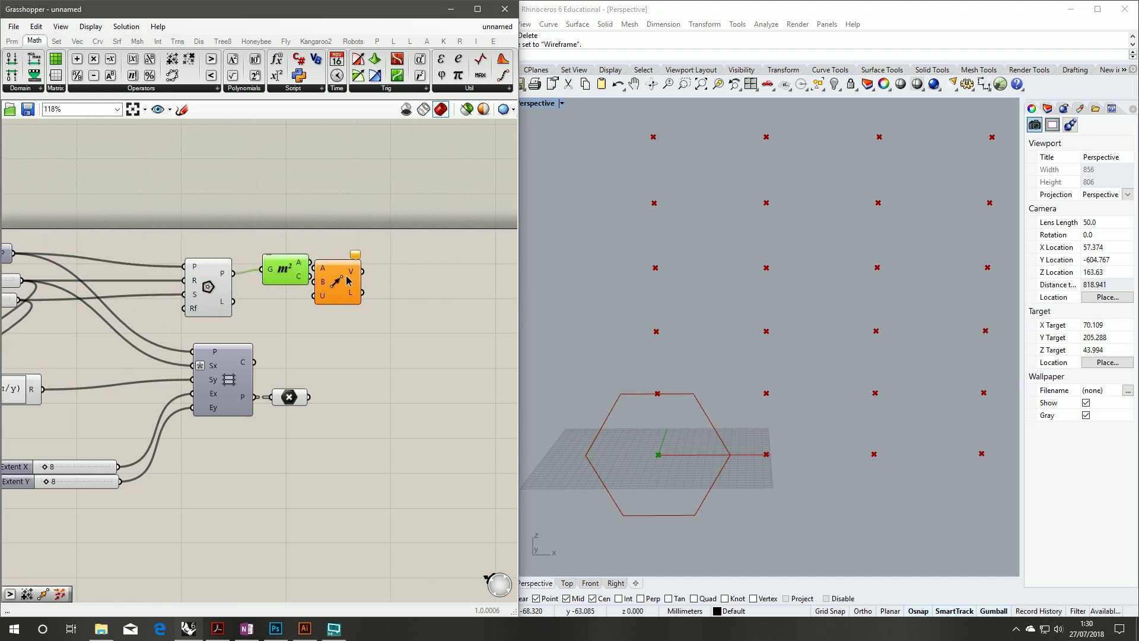
drag(342, 277, 394, 271)
drag(283, 269, 314, 277)
drag(391, 276, 410, 302)
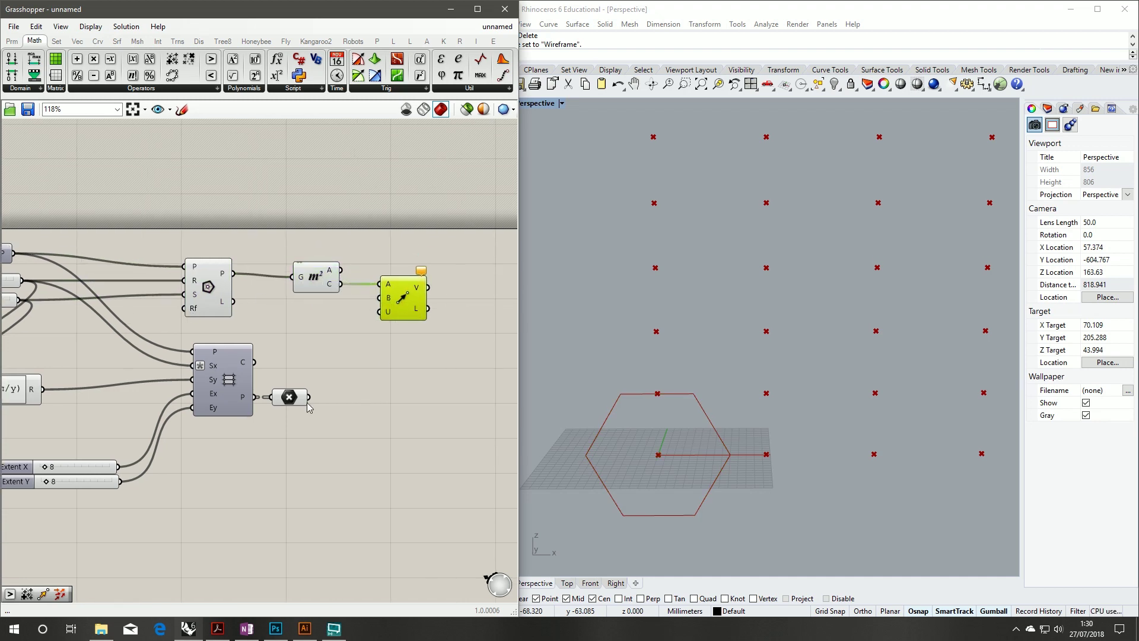
drag(310, 397, 380, 298)
right_drag(456, 370, 290, 416)
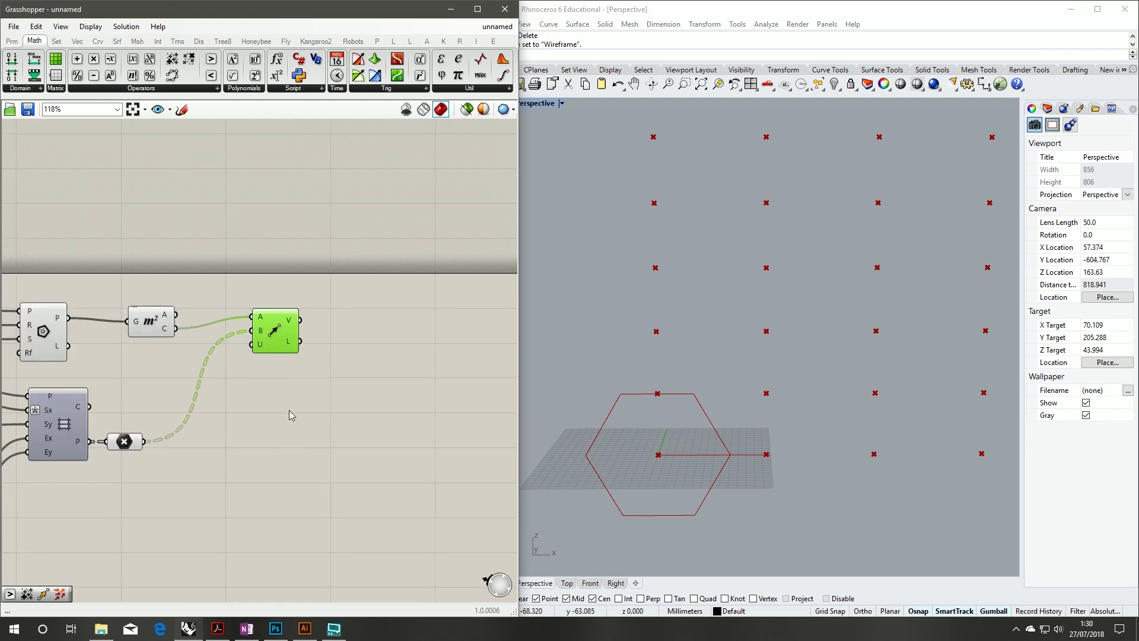
- Add a Vector Display component, feeding its A input from the Area's C output and its V input from the Vector 2Pt's V output
click(199, 41)
click(440, 89)
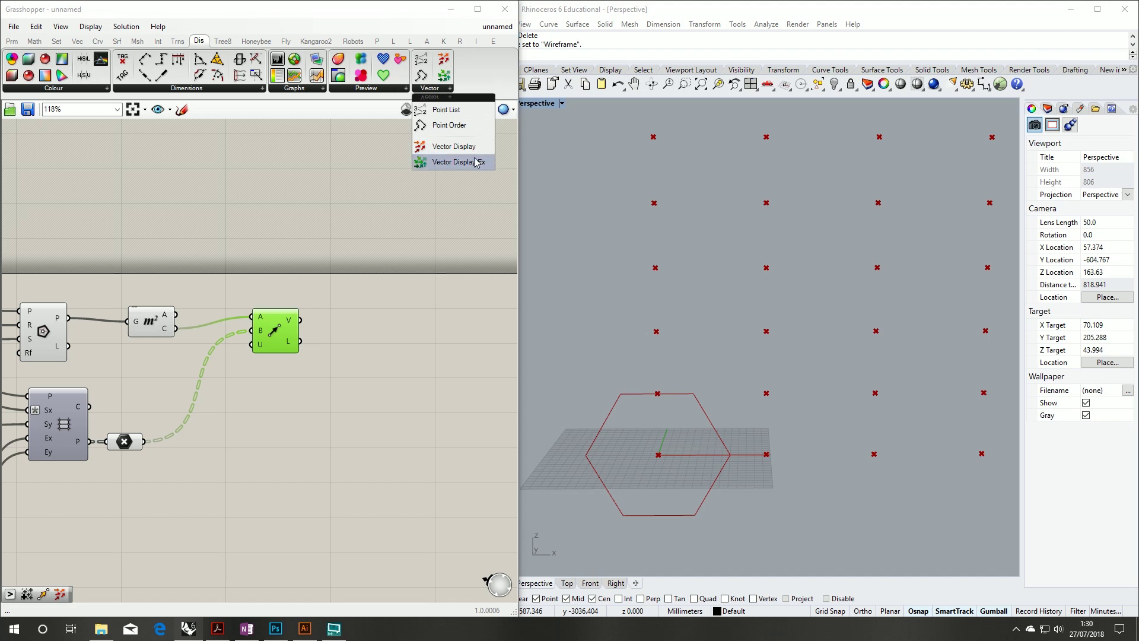
click(442, 145)
click(438, 322)
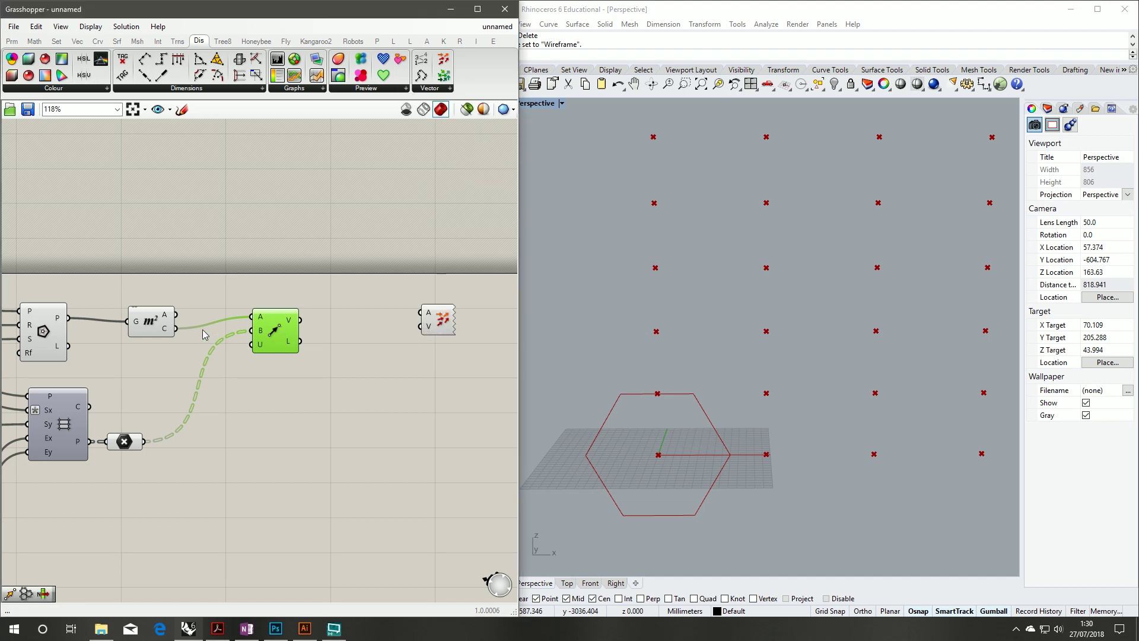
drag(177, 330, 422, 312)
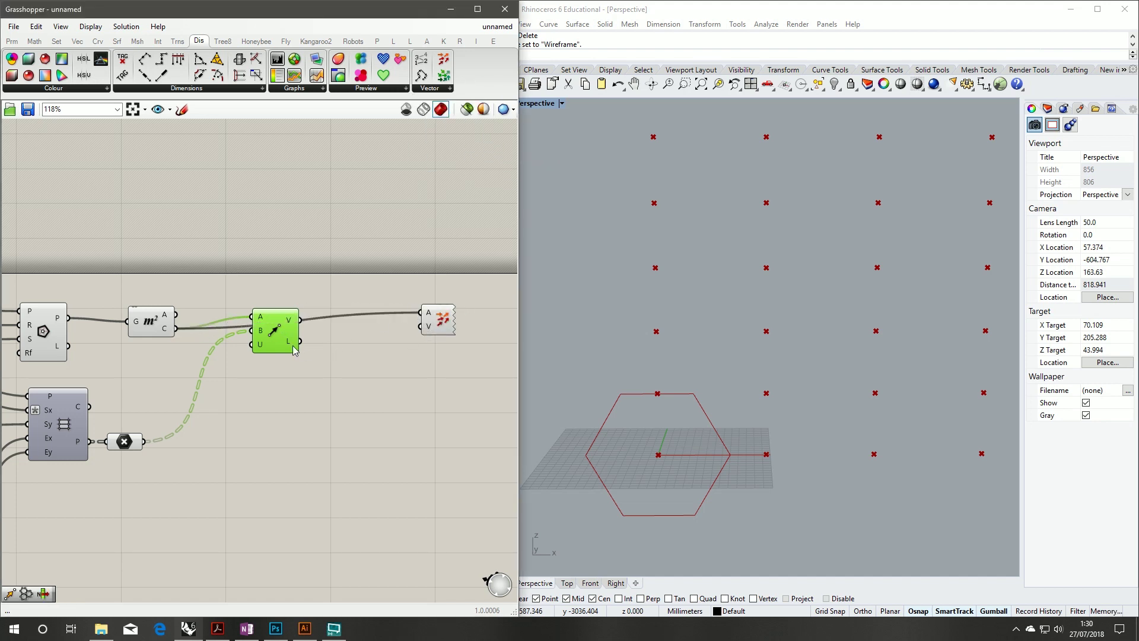
drag(301, 321, 422, 326)
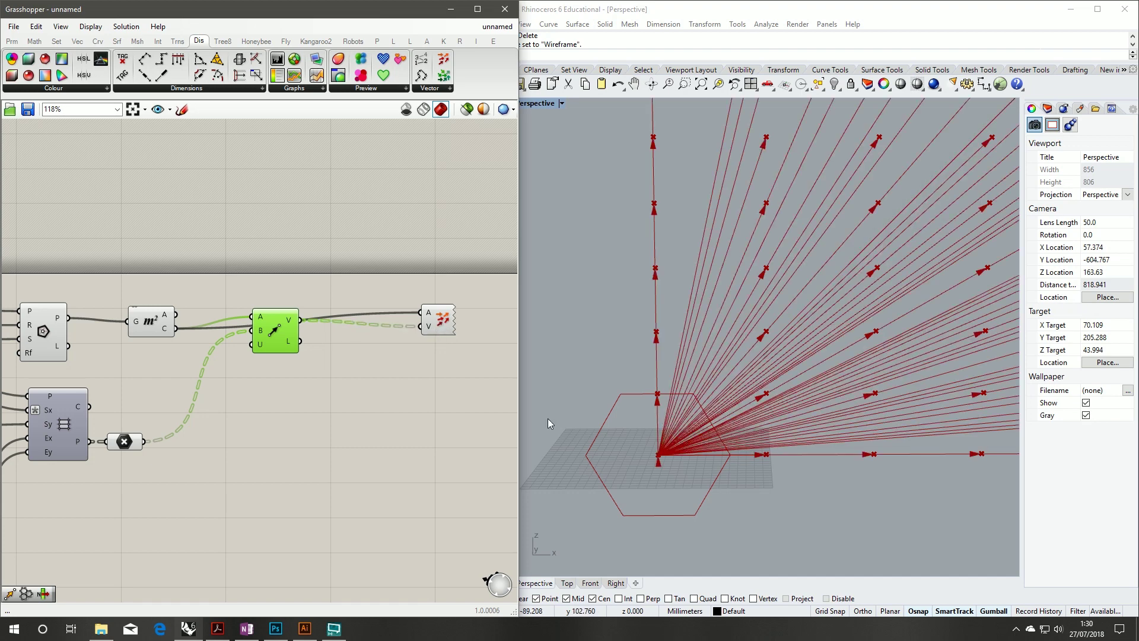
right_drag(771, 318, 695, 323)
scroll(824, 280, down, 8)
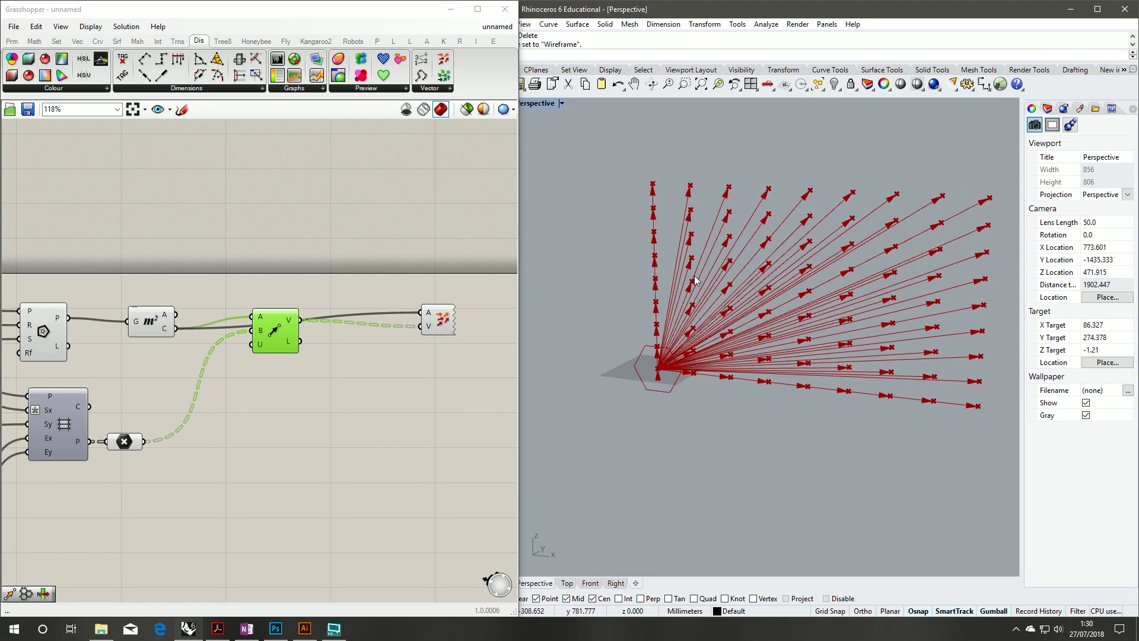
drag(430, 311, 389, 290)
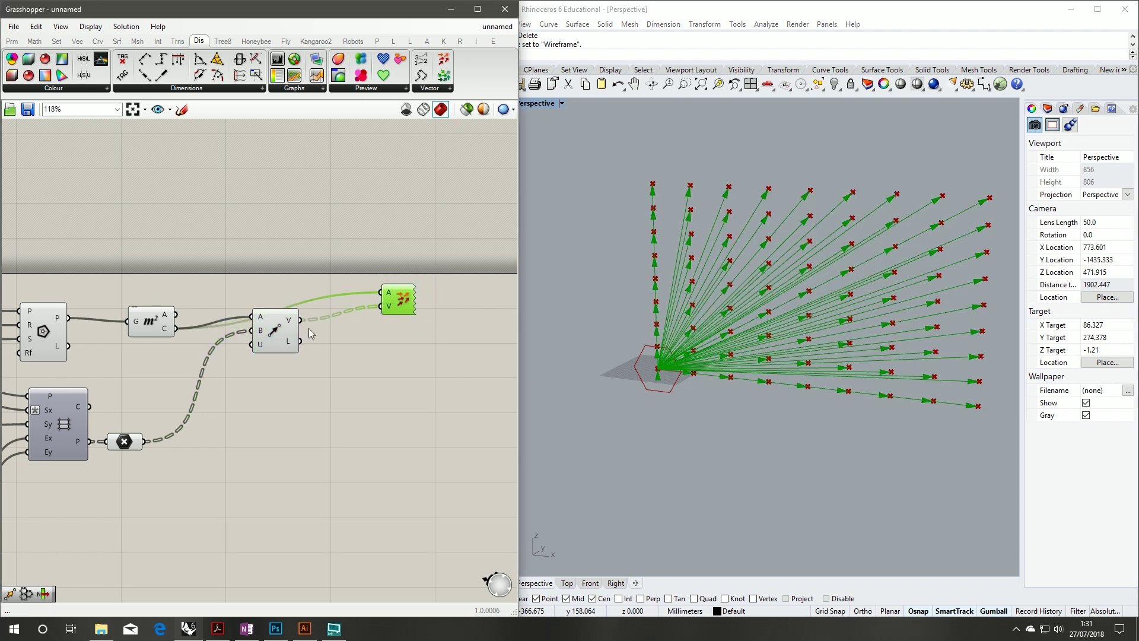
- Add a Move component and place it below the Vector Display component
click(178, 42)
click(213, 89)
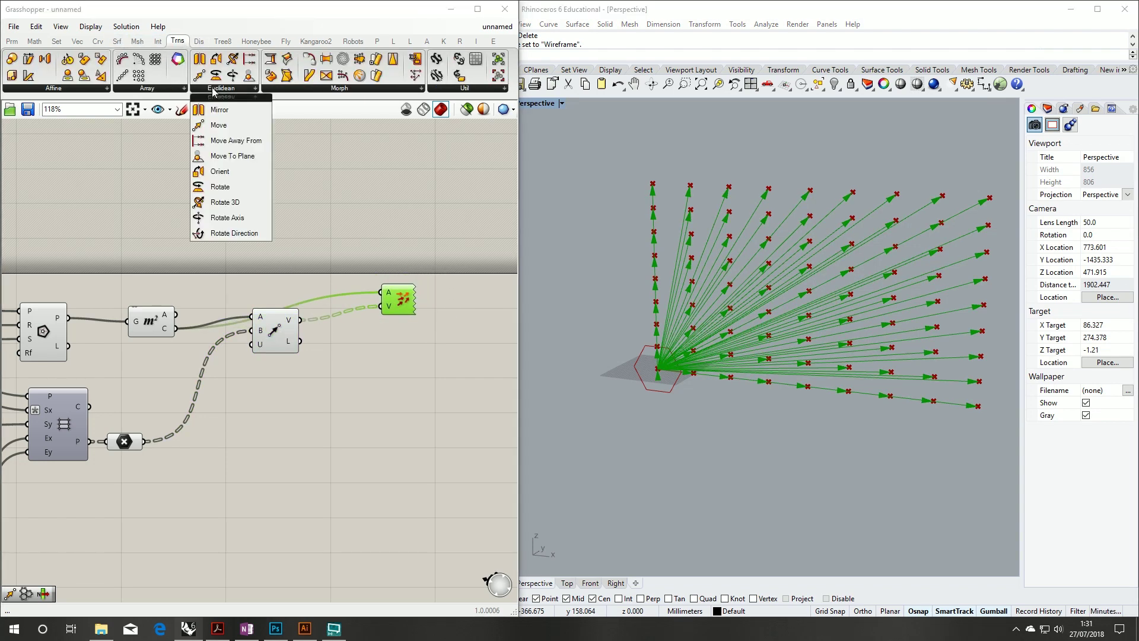
click(220, 124)
click(424, 387)
right_drag(386, 334, 356, 321)
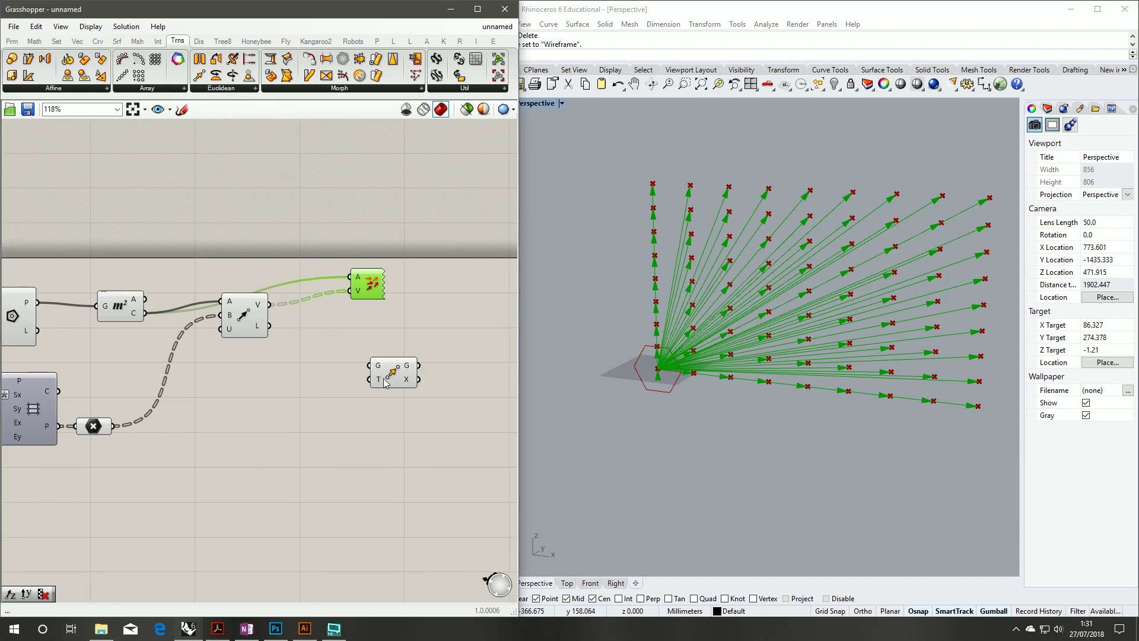
drag(386, 382, 370, 361)
- Add a Unit Z component connected to the Move component's T input, and remove it again
double_click(306, 382)
text(z)
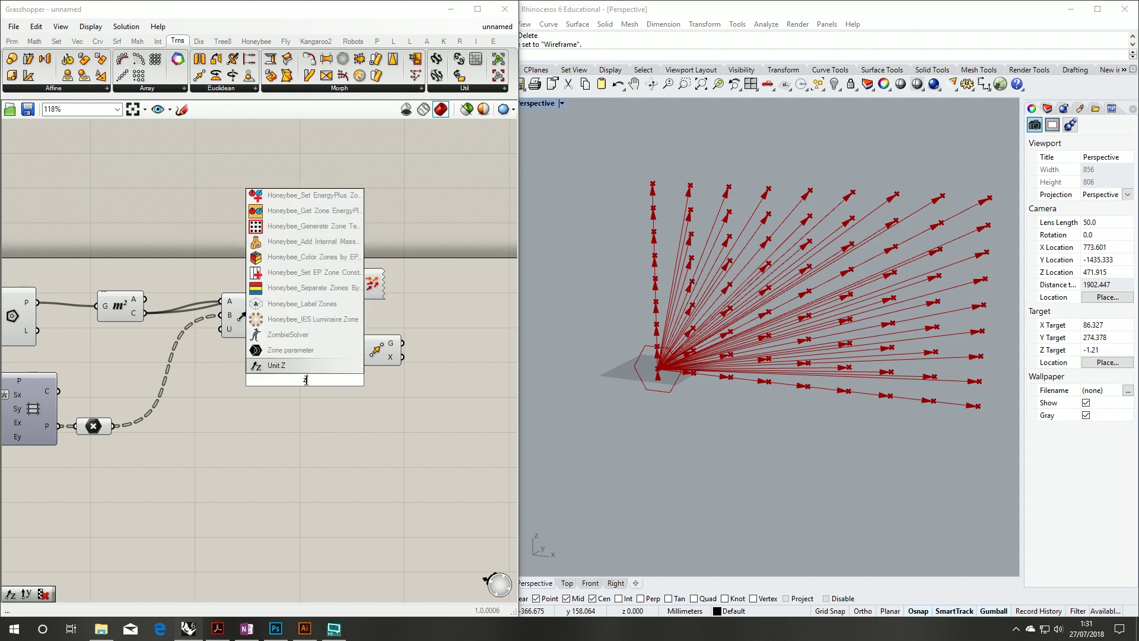
click(286, 370)
drag(329, 380, 355, 357)
click(323, 385)
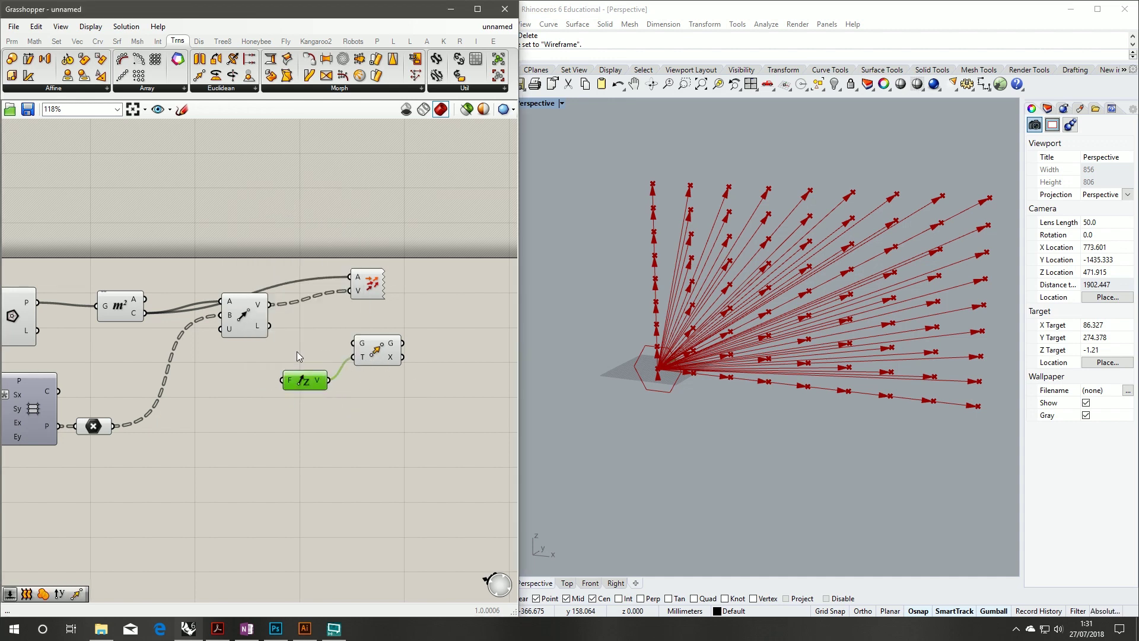
key(Delete)
- Connect the Vector 2Pt's V output to the Move's T input and the polygon's P output to its G input
drag(258, 319, 380, 371)
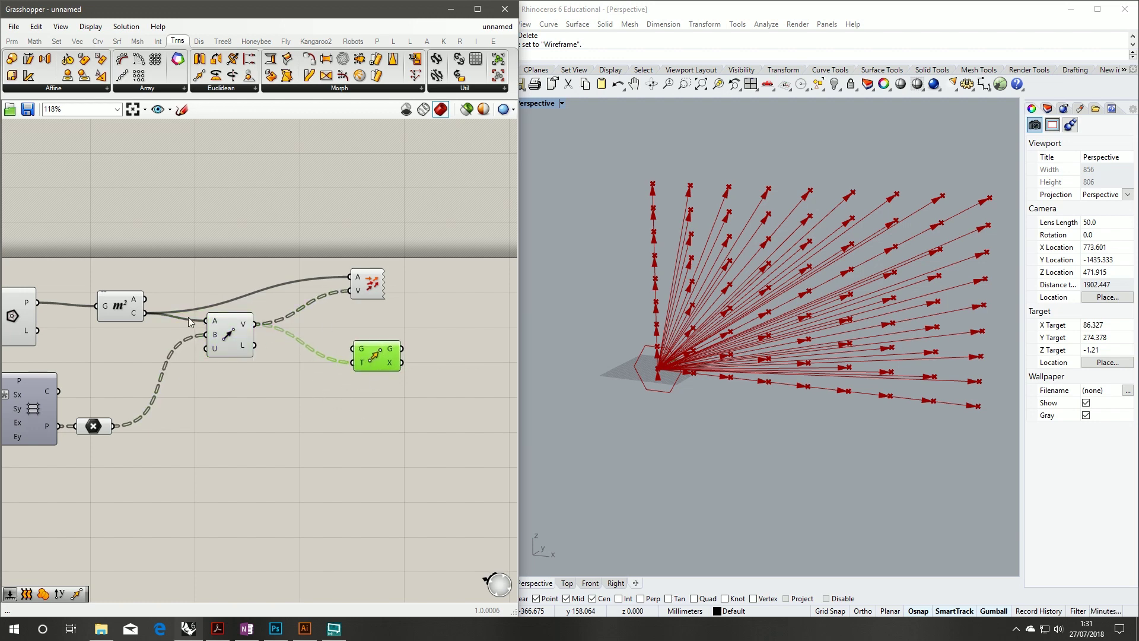
drag(36, 303, 385, 359)
click(400, 398)
- Delete the Vector Display component and examine the hexagon pattern in the Perspective viewport
click(374, 288)
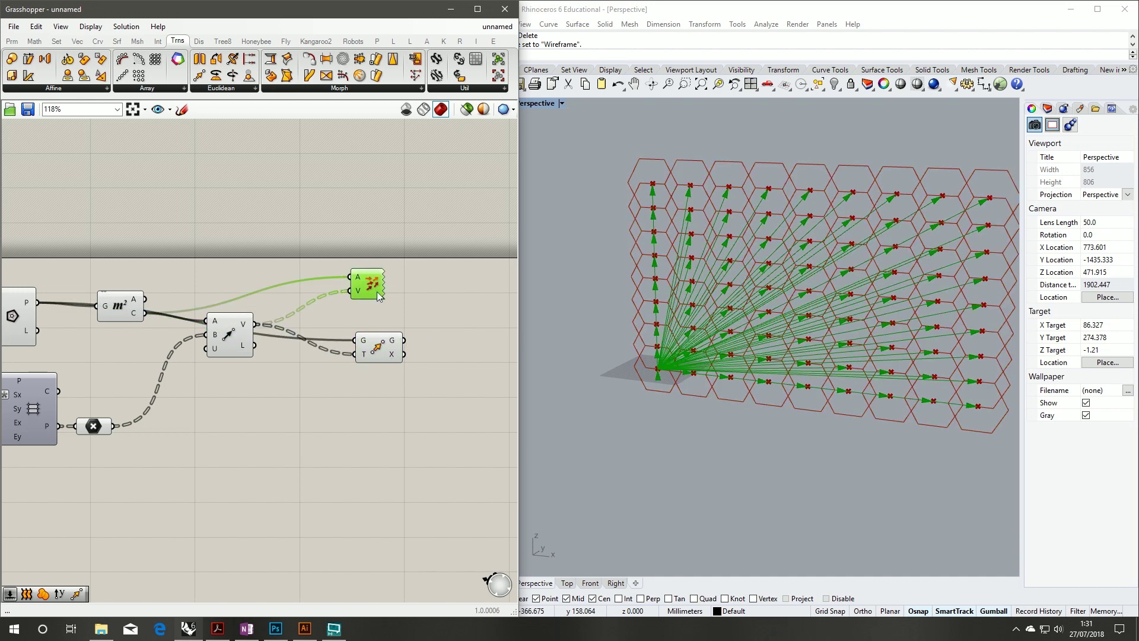
key(Delete)
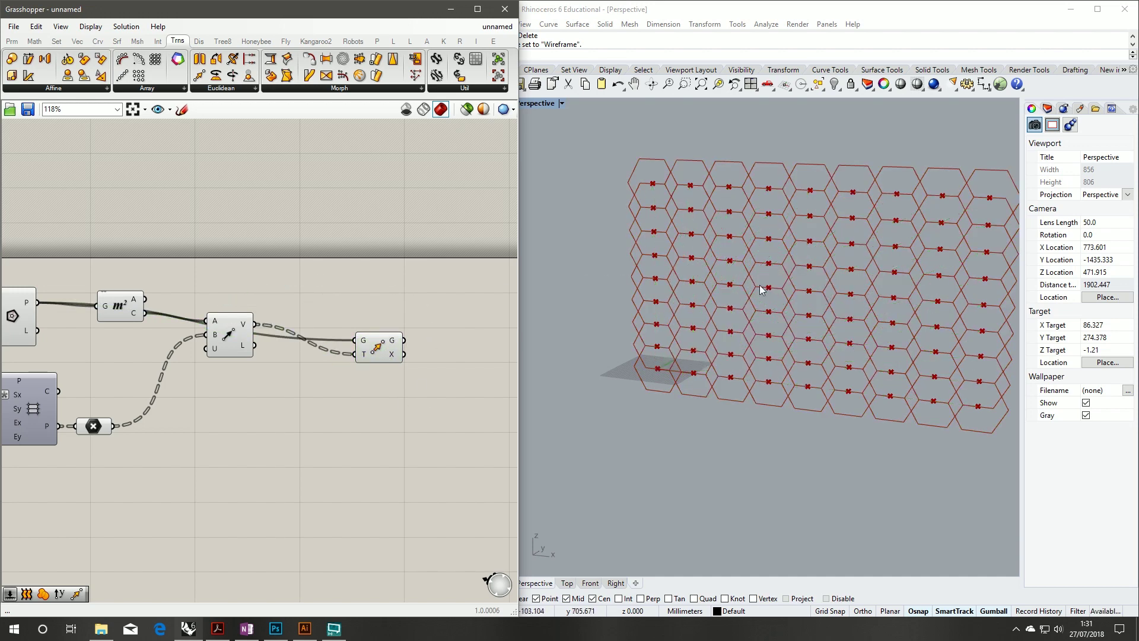
scroll(738, 260, up, 5)
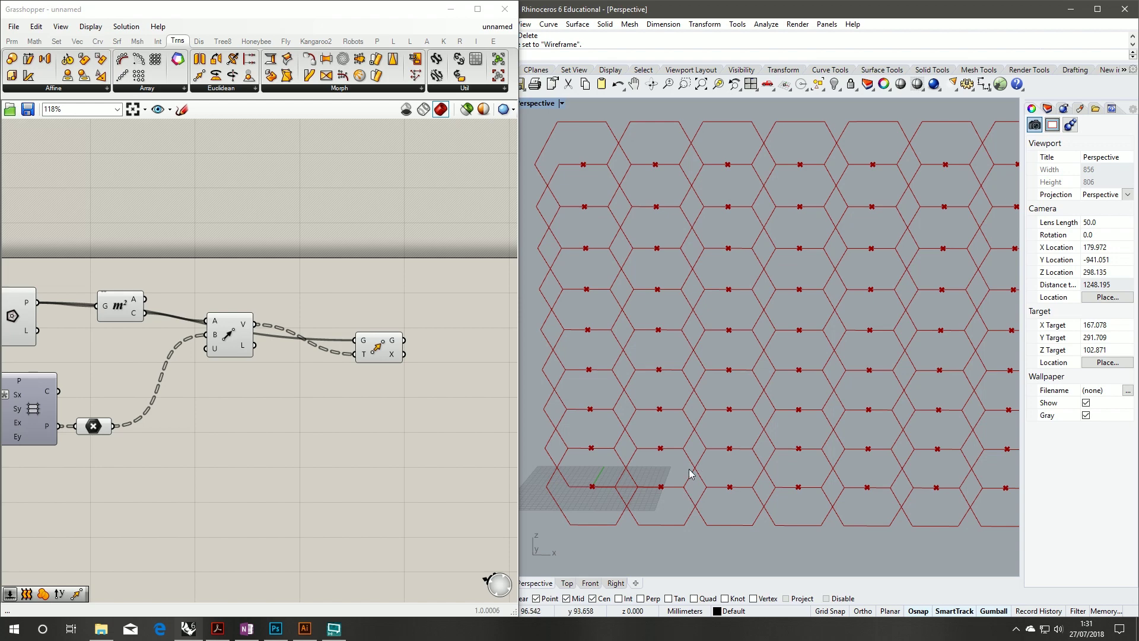
- Reposition the Move component above and beyond the Vector 2Pt component and inspect the overlapping hexagons in the Perspective viewport
scroll(624, 492, up, 3)
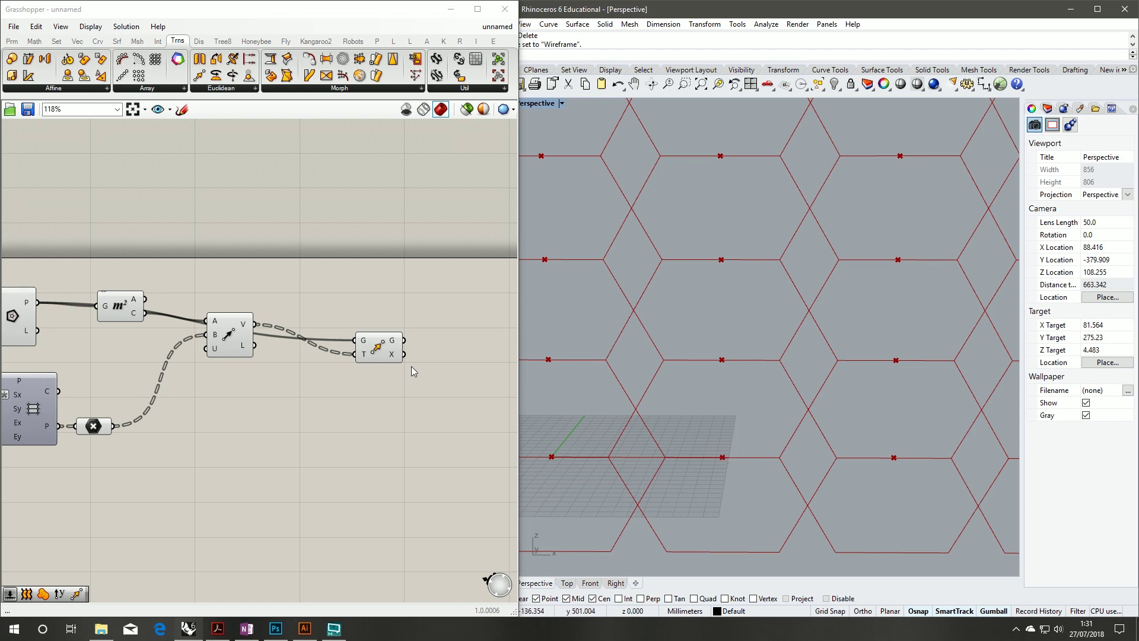
drag(380, 358, 305, 279)
click(290, 304)
right_drag(143, 324, 261, 316)
right_drag(404, 283, 384, 294)
drag(404, 270, 442, 263)
right_drag(384, 359, 465, 325)
scroll(584, 309, down, 6)
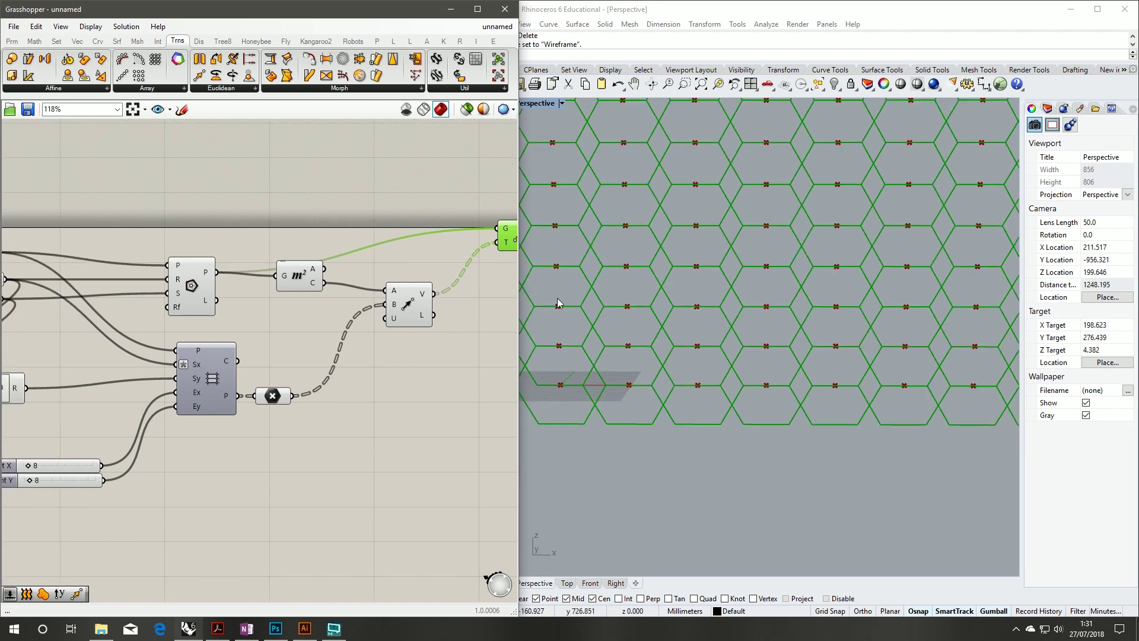
scroll(706, 375, down, 4)
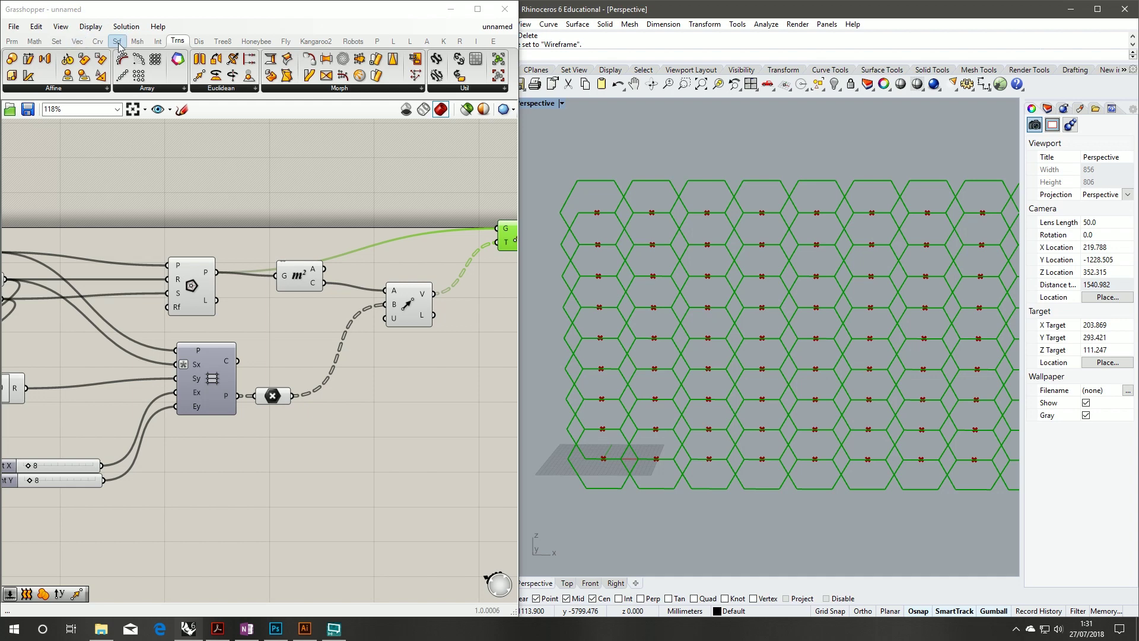
- Add a Cull Pattern component below the Vector 2Pt component and connect the Point parameter to its L input
click(56, 41)
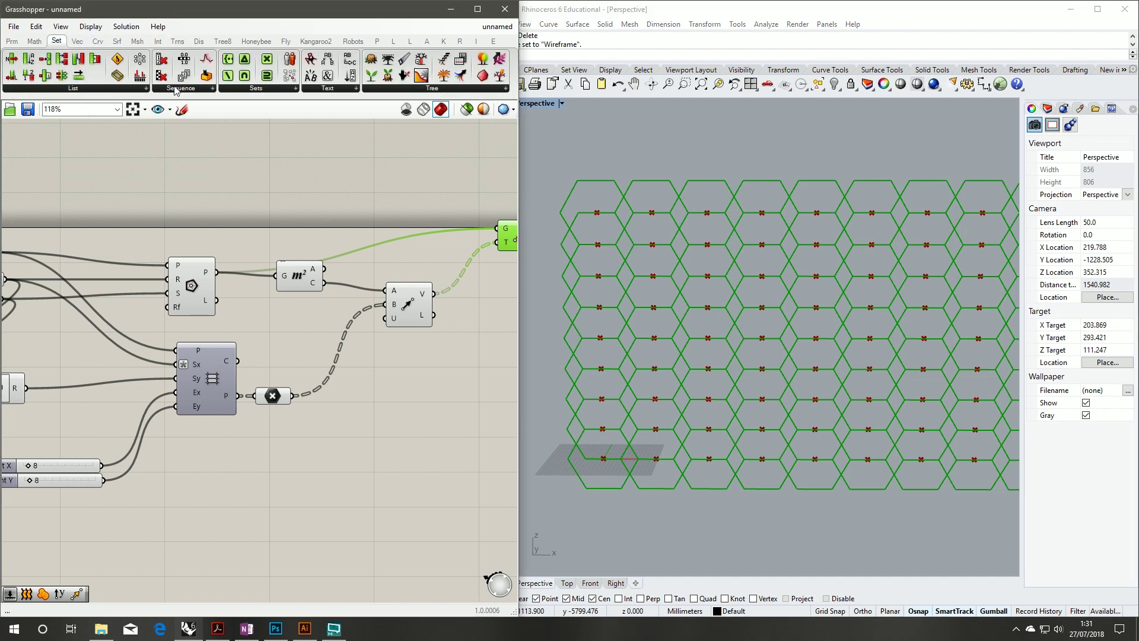
click(177, 89)
click(191, 143)
click(435, 480)
drag(435, 487, 415, 385)
drag(294, 396, 426, 368)
click(434, 392)
right_drag(452, 392, 361, 397)
scroll(361, 396, up, 3)
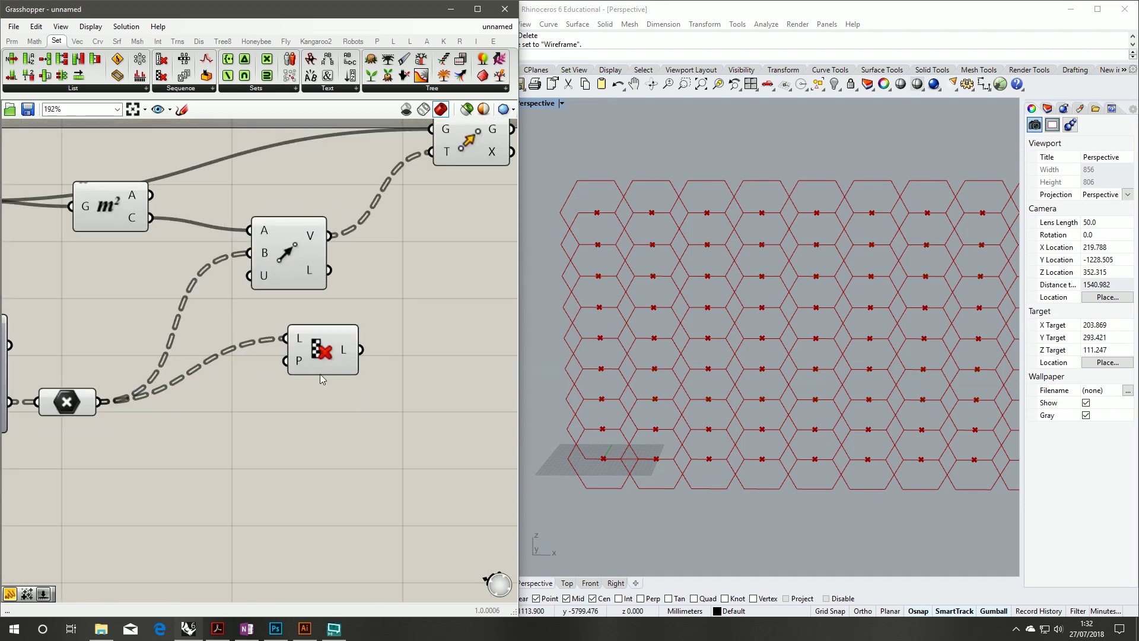
- Add a Boolean Toggle beside the Cull Pattern component and place a second Boolean Toggle directly beneath it
mouse_move(303, 366)
double_click(233, 384)
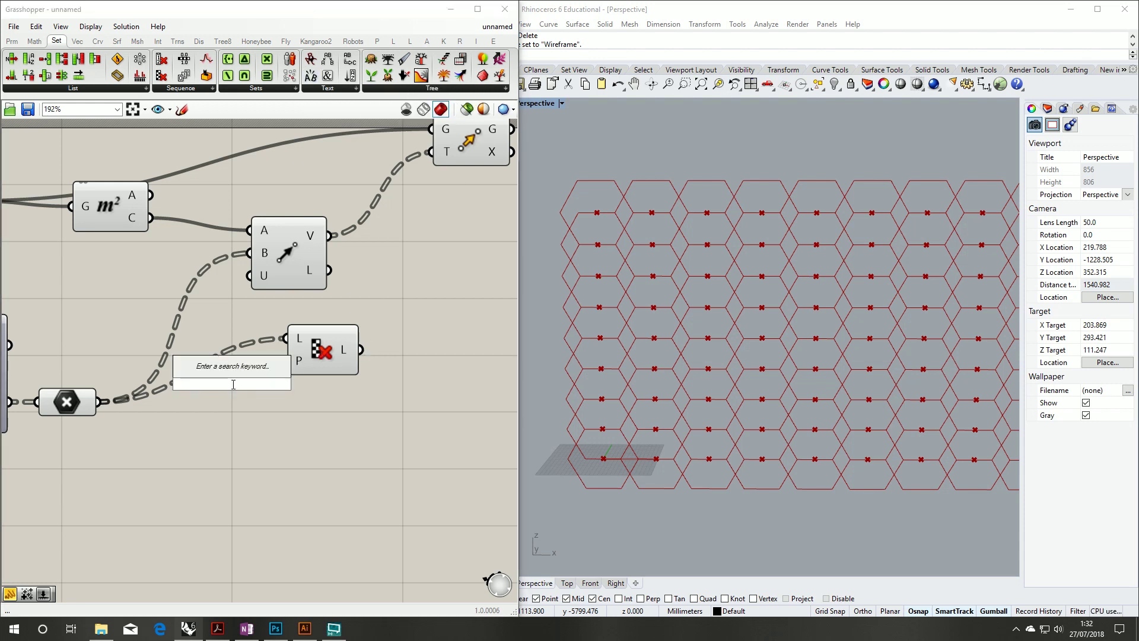
text(true)
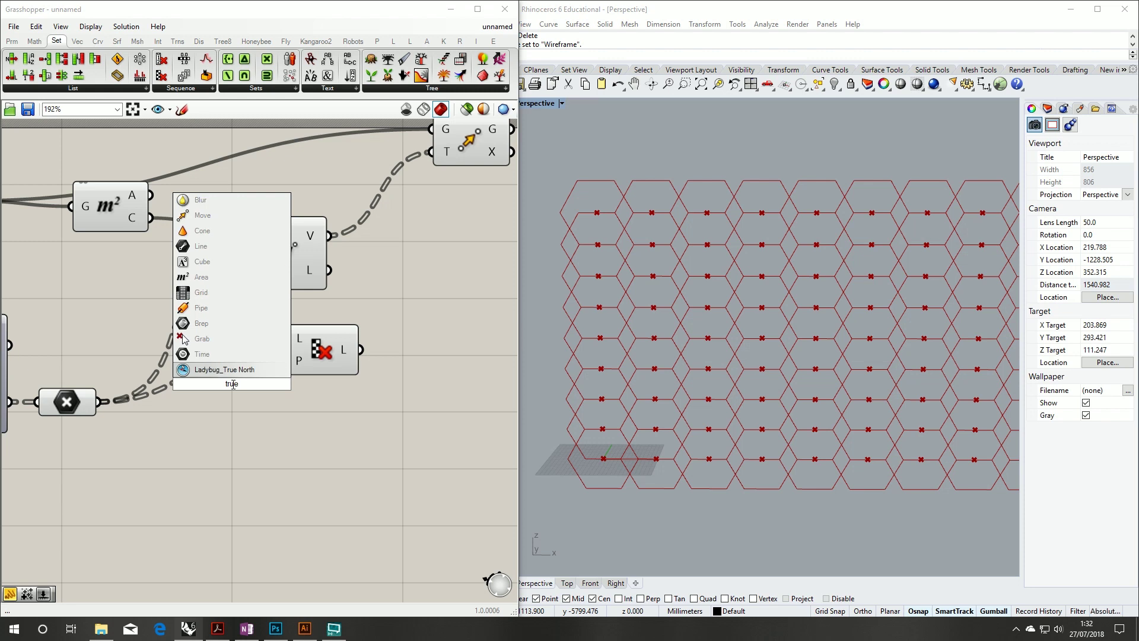
text(togg)
key(Return)
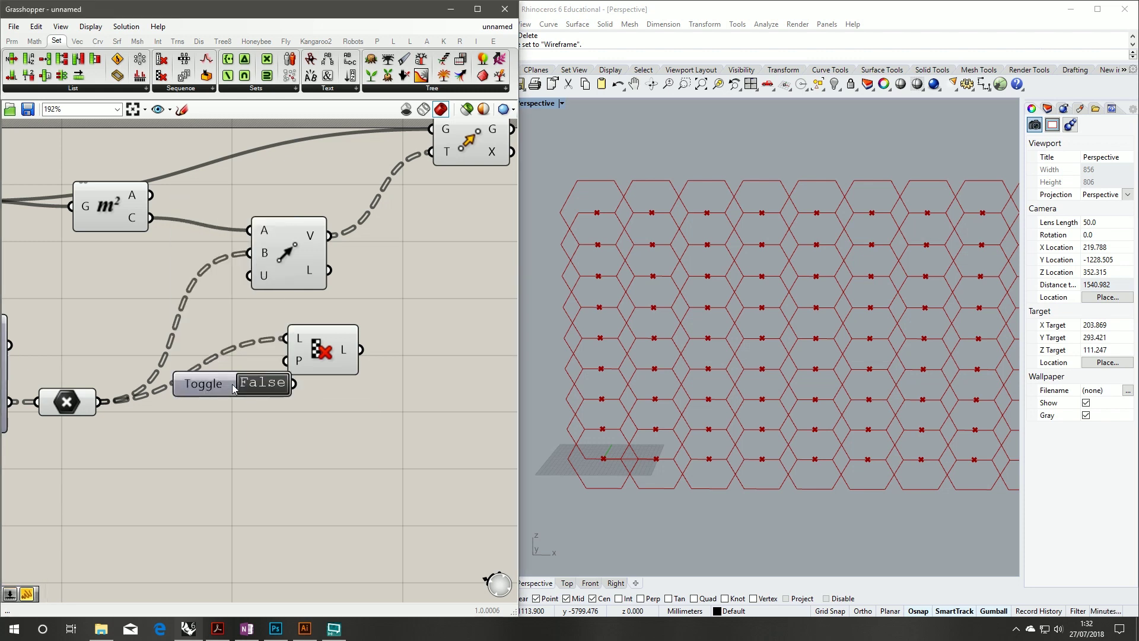
drag(232, 384, 188, 407)
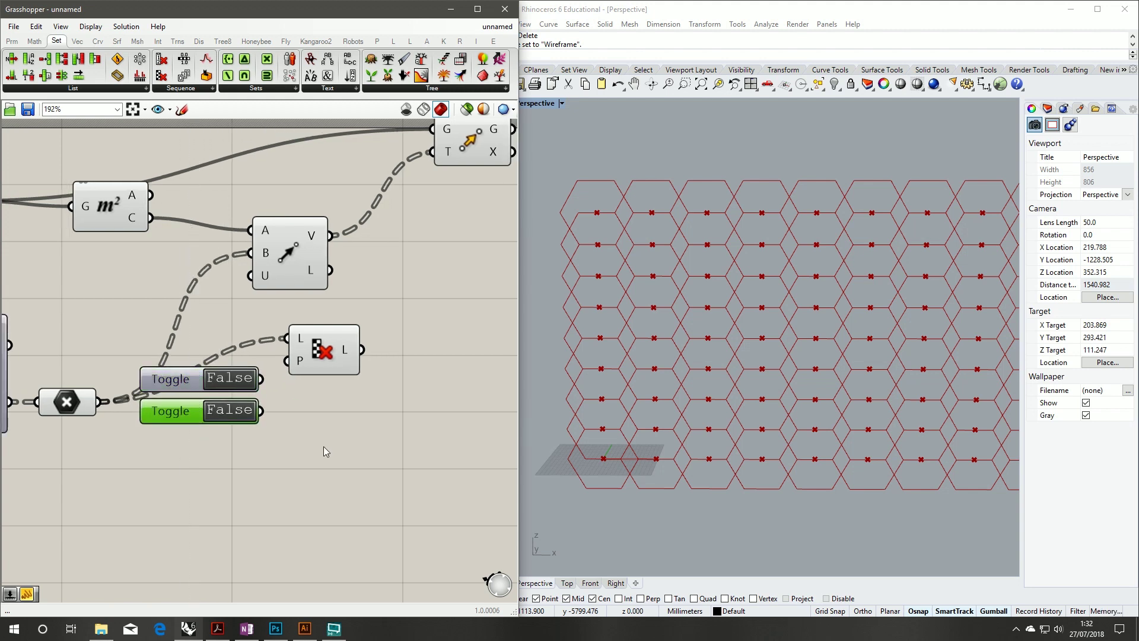
- Connect both toggles to the Cull Pattern's P input and set the upper toggle to True
drag(261, 381, 286, 360)
drag(266, 416, 296, 369)
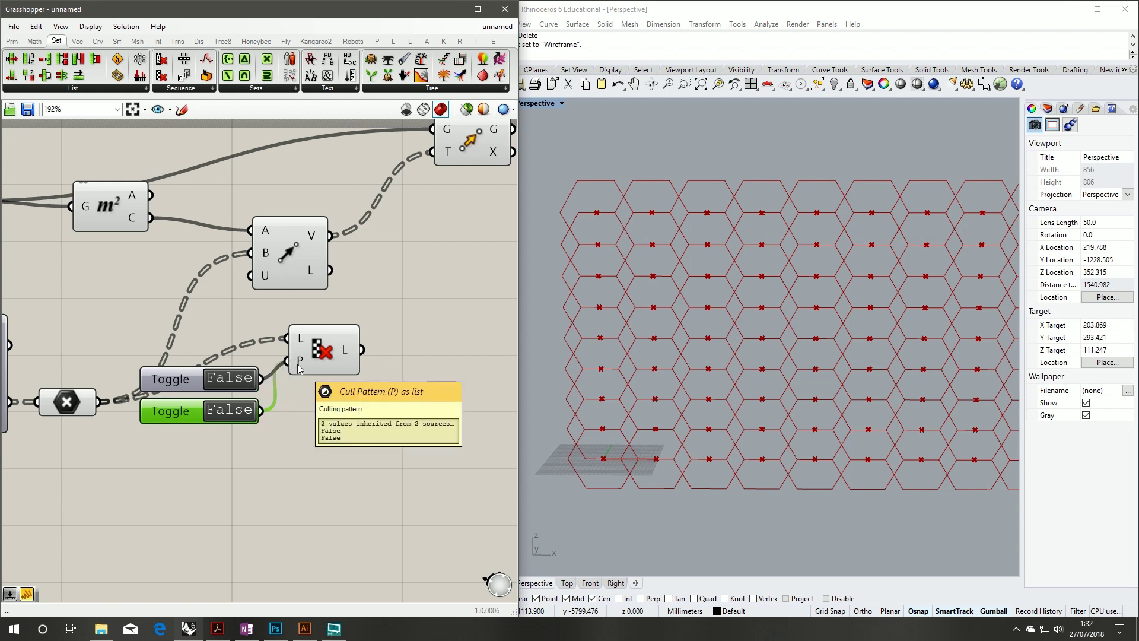
double_click(246, 382)
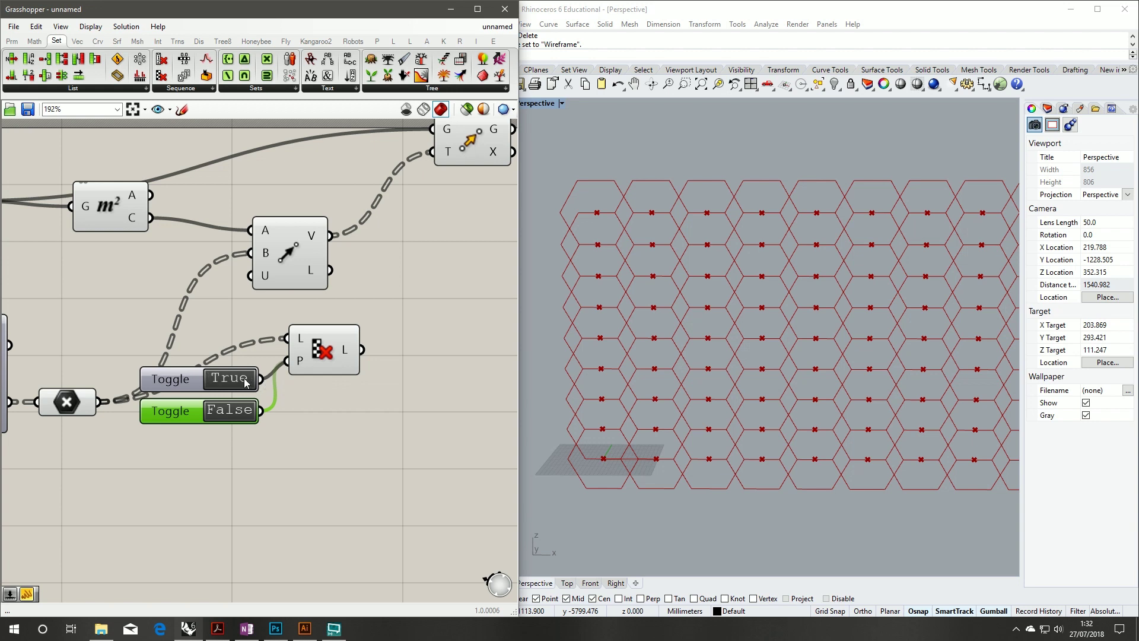
- Try the reversed toggle order in the Cull Pattern's P input and rewire the toggles with True ahead of False
mouse_move(300, 361)
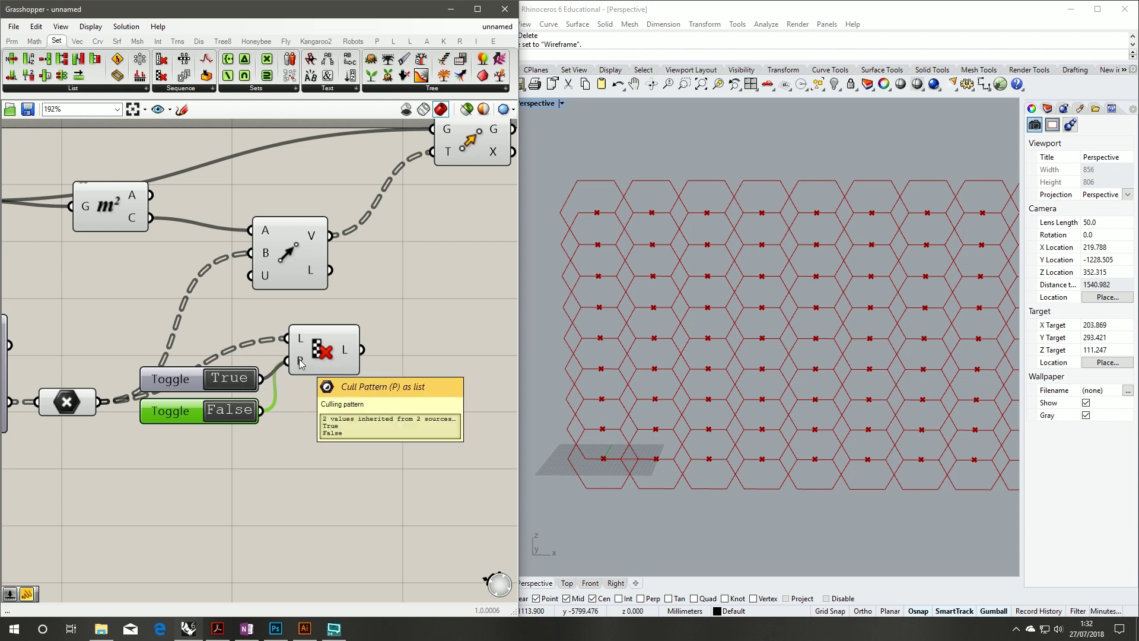
mouse_move(299, 363)
ctrl+mouse_down()
mouse_move(259, 379)
mouse_move(281, 371)
ctrl+mouse_up()
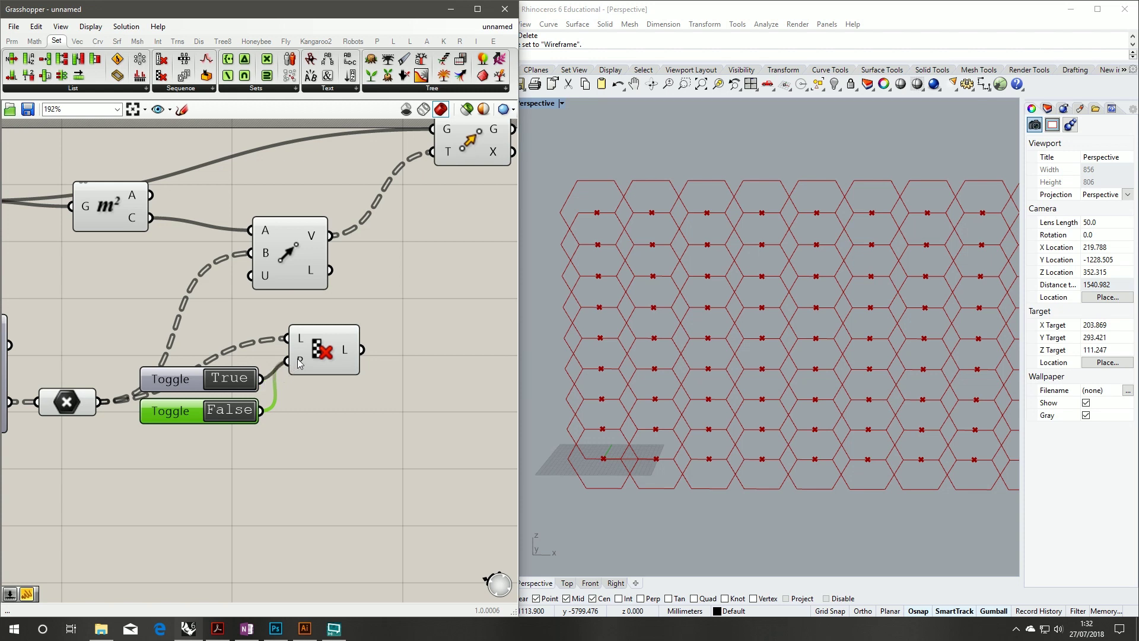
mouse_move(301, 364)
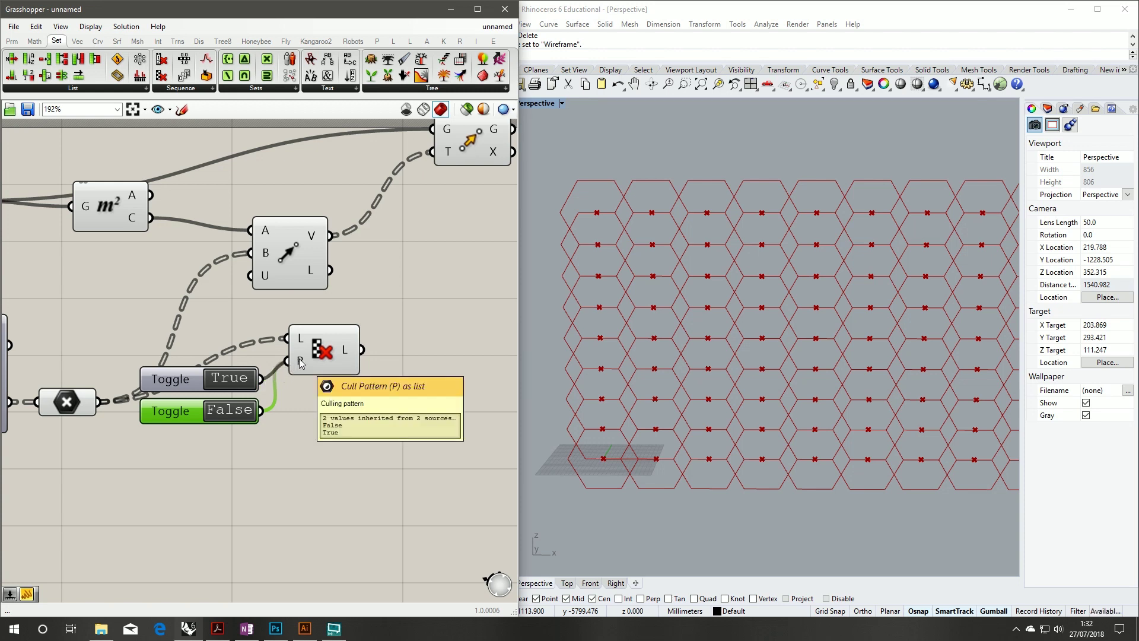
drag(262, 378, 279, 366)
drag(261, 411, 383, 358)
- Move the Cull Pattern component and its two toggles lower on the canvas, in line with the Point parameter
drag(263, 464, 214, 404)
drag(371, 359, 349, 411)
drag(233, 462, 168, 440)
click(327, 500)
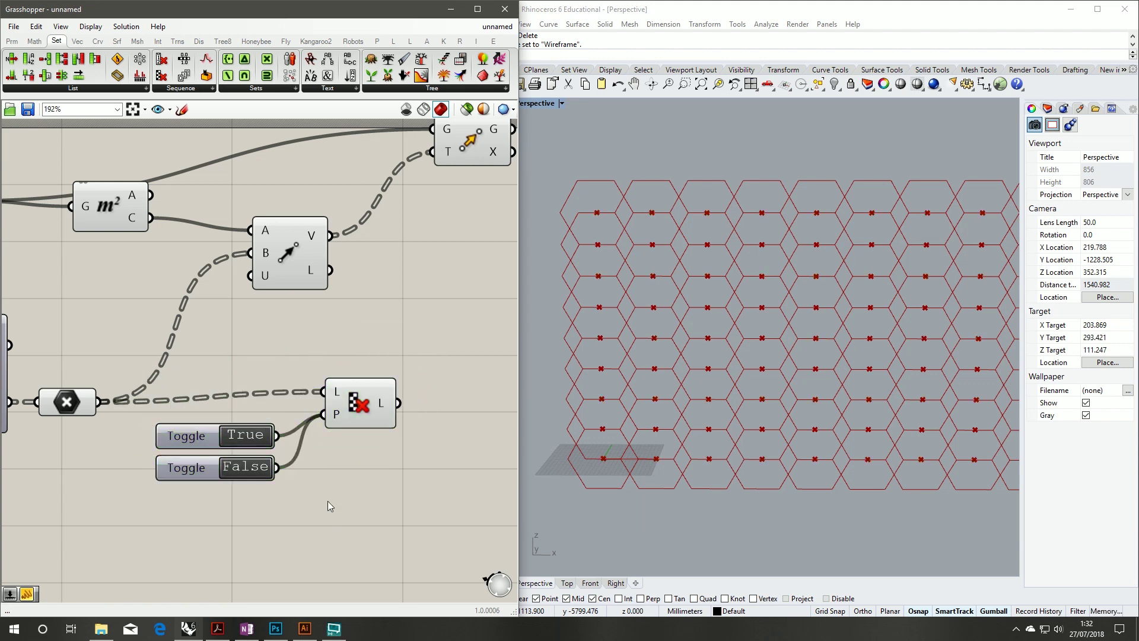
- Turn off the preview of the Point parameter and of the Move component
right_drag(365, 518, 366, 454)
click(375, 330)
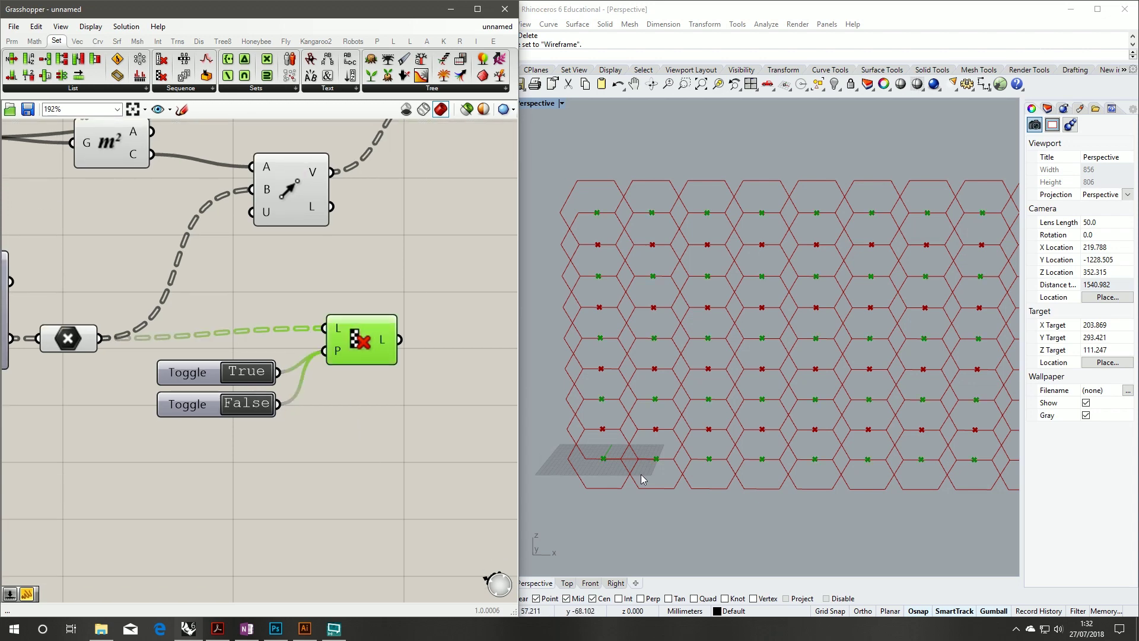
click(79, 340)
key(space)
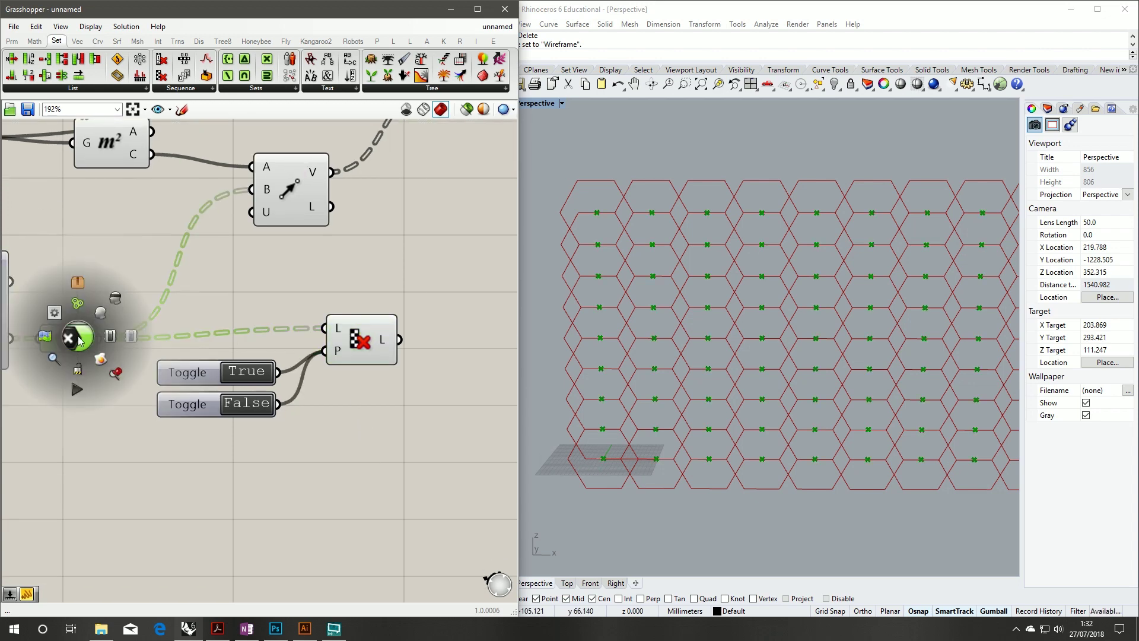
scroll(273, 238, down, 3)
mouse_move(414, 279)
mouse_down()
mouse_move(104, 179)
mouse_move(410, 275)
mouse_up()
click(379, 191)
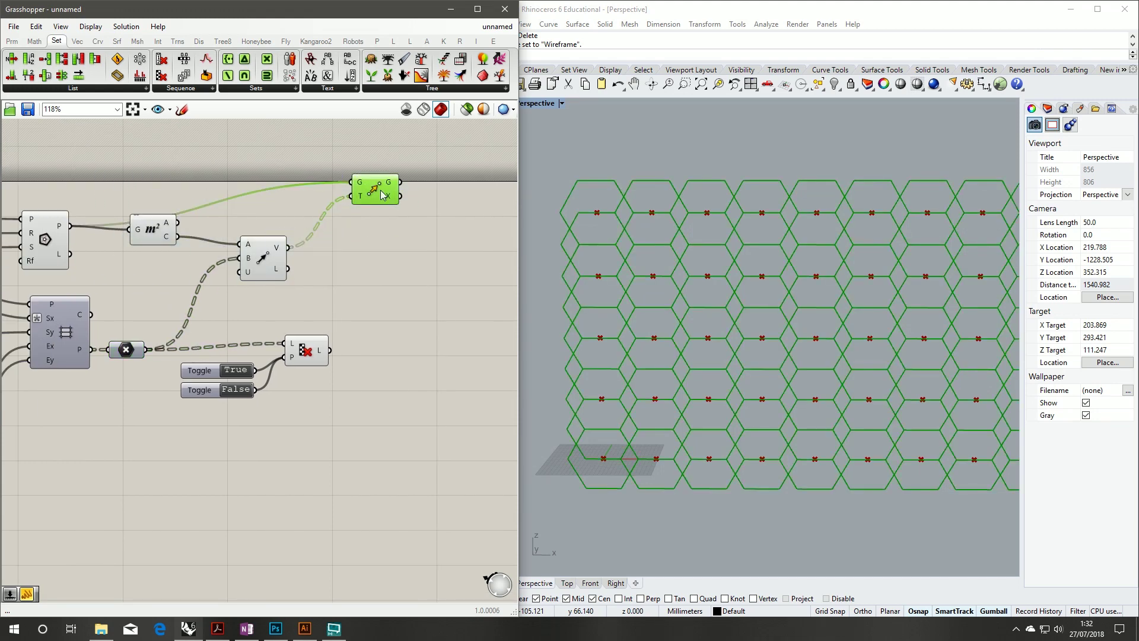
key(space)
click(419, 152)
click(368, 261)
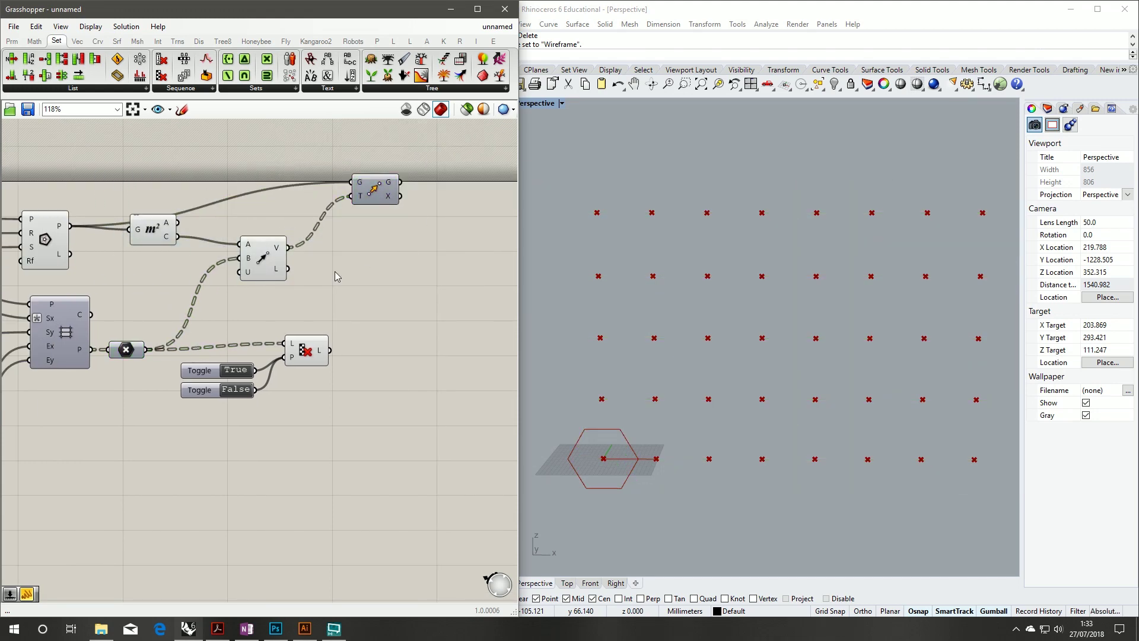
- Rearrange the Move and Vector 2Pt components and replace the Vector 2Pt's B input with the Cull Pattern's L output
drag(371, 205, 351, 221)
click(303, 355)
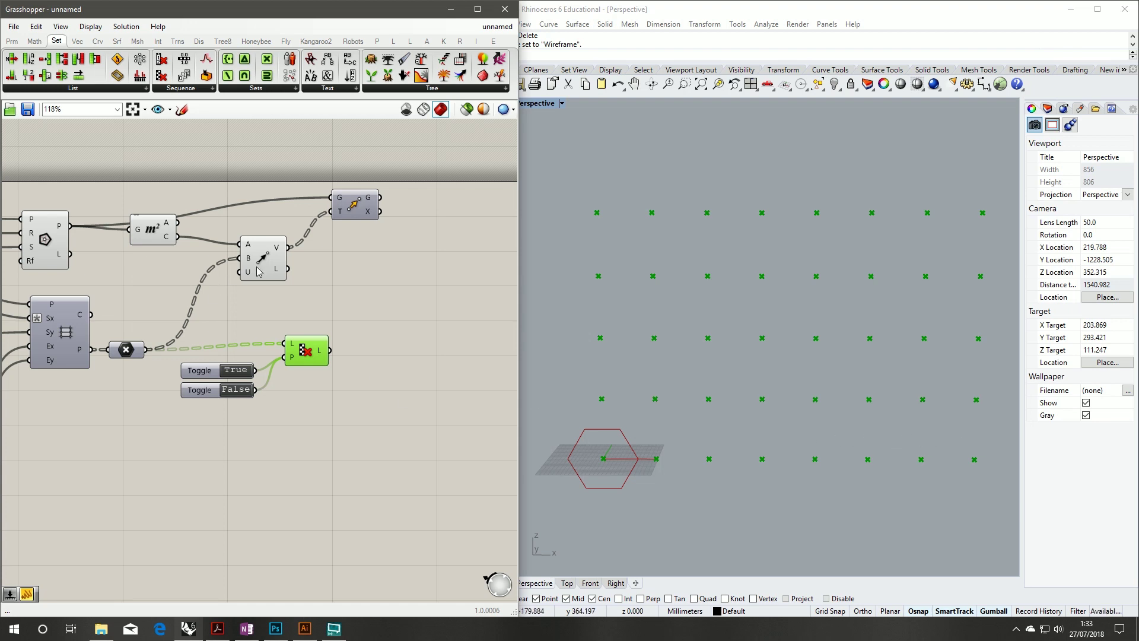
drag(258, 272, 284, 273)
drag(330, 350, 267, 260)
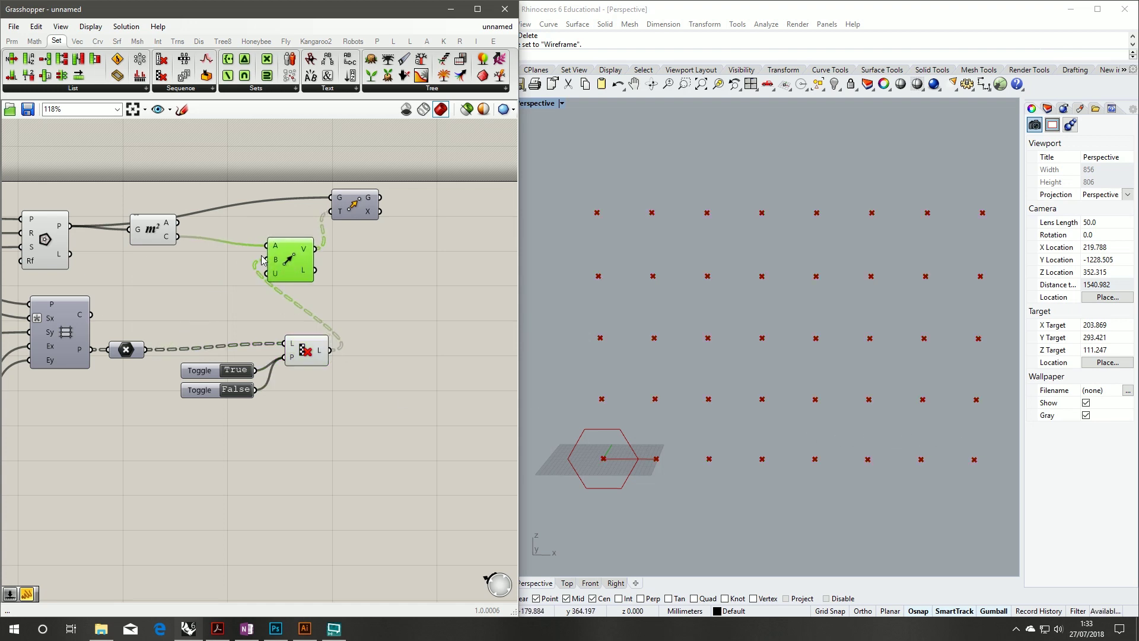
- Turn the Move component's preview back on
right_click(356, 206)
click(373, 167)
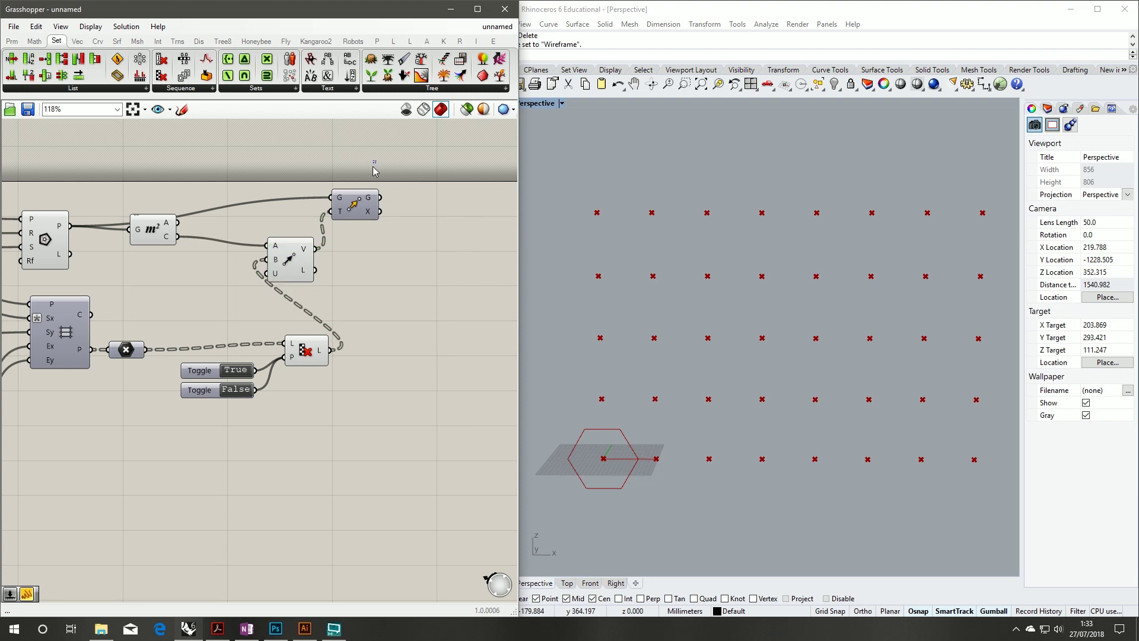
middle_click(348, 201)
click(371, 177)
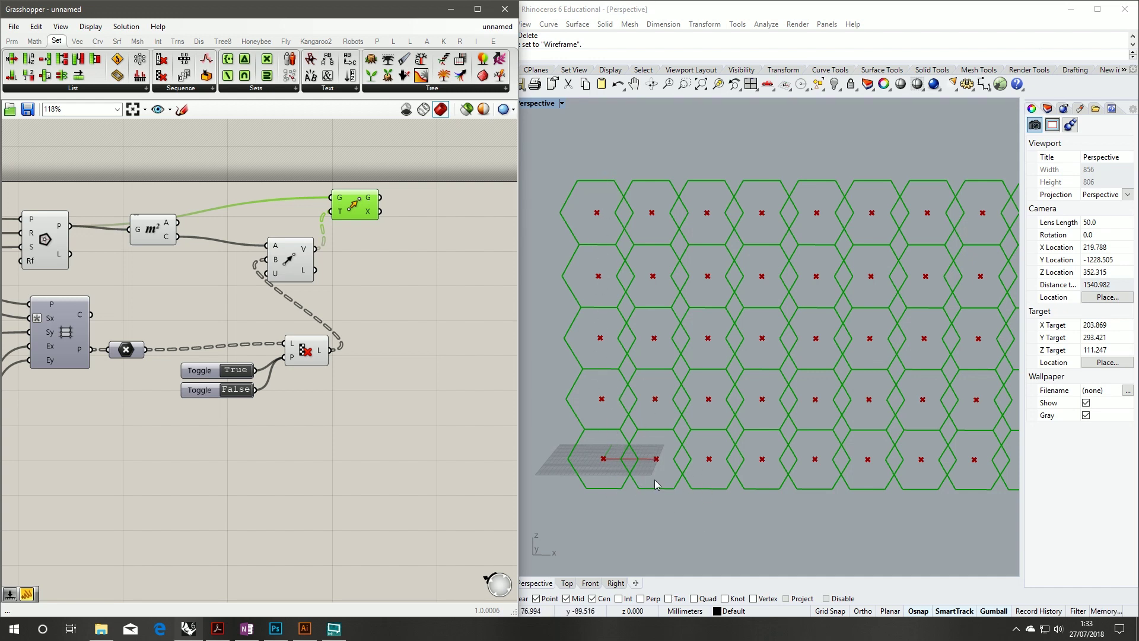
- Duplicate the Cull Pattern component with its wires and place the copy below the original
right_drag(375, 411, 343, 402)
click(343, 402)
alt+drag(280, 344, 381, 345)
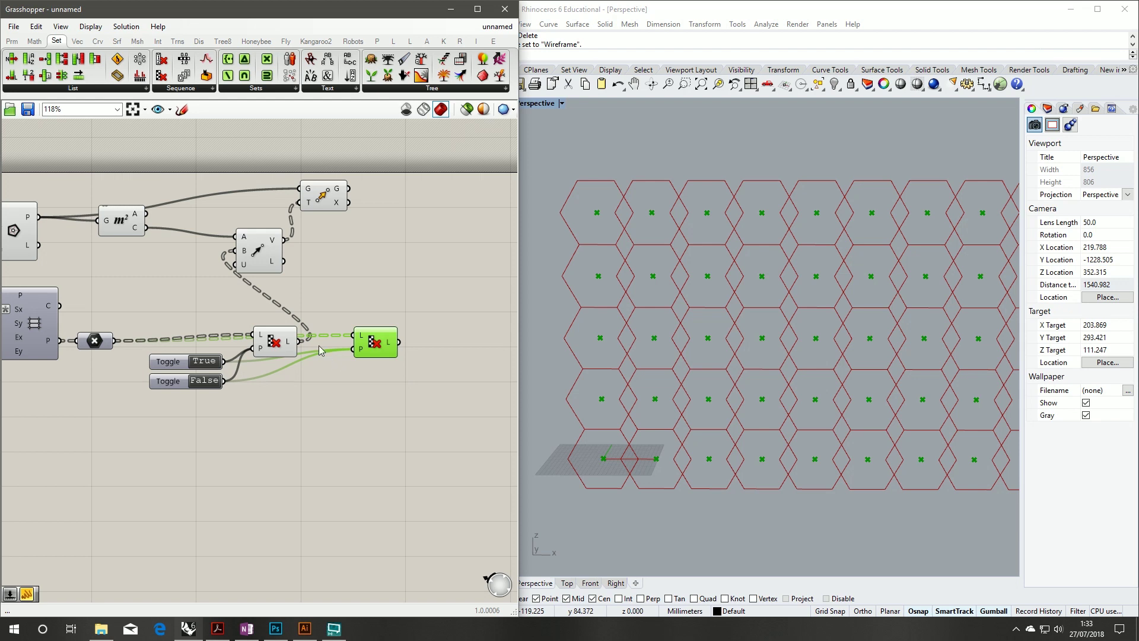
drag(376, 343, 338, 399)
click(374, 343)
- Add a Flip Matrix component and wire it between the first Cull Pattern's L output and the second Cull Pattern's L input
double_click(356, 340)
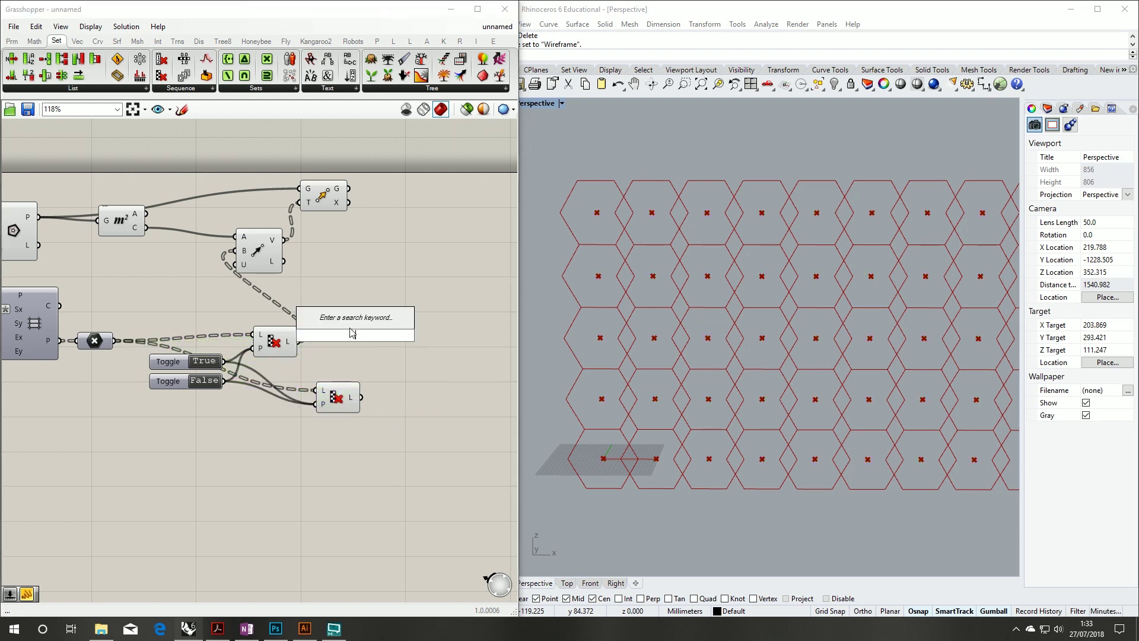
text(l)
key(BackSpace)
text(flip)
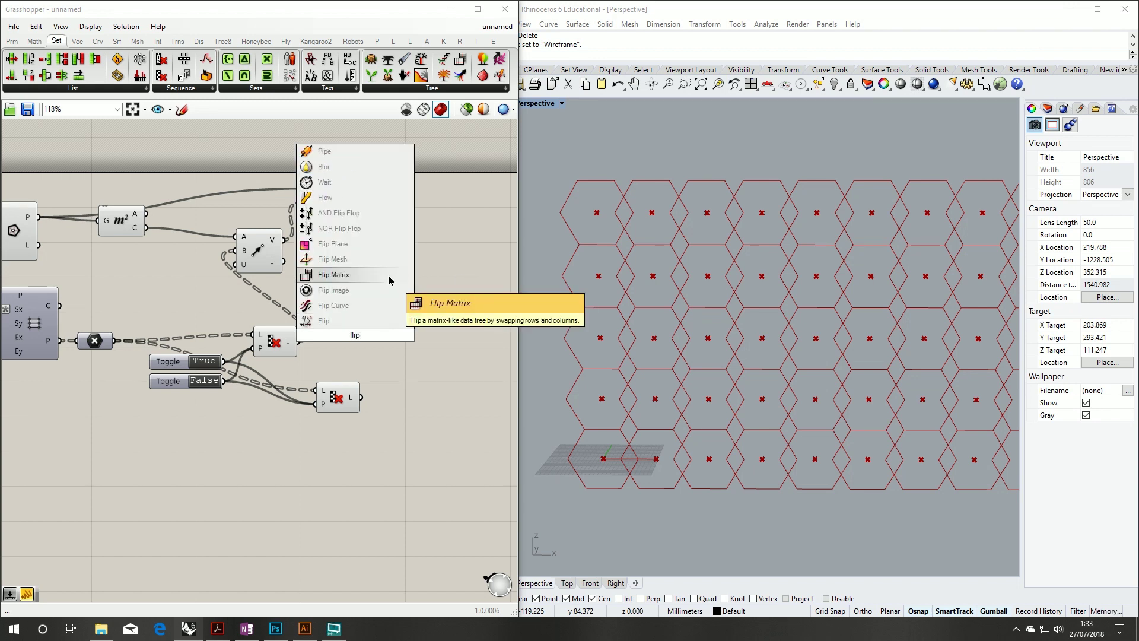
click(351, 276)
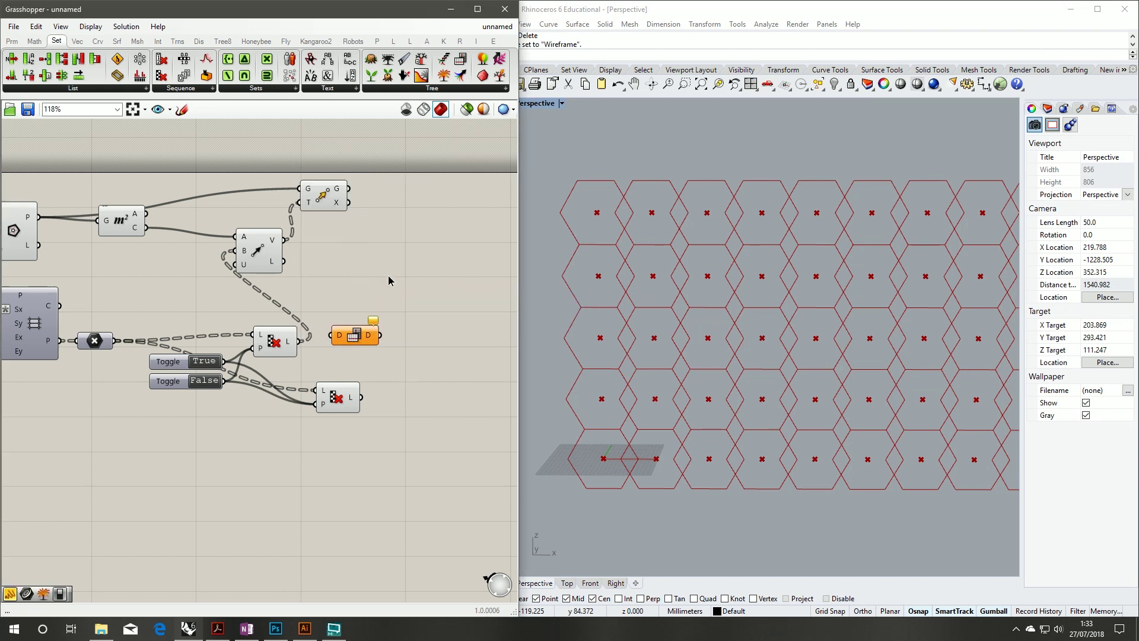
drag(318, 337, 333, 336)
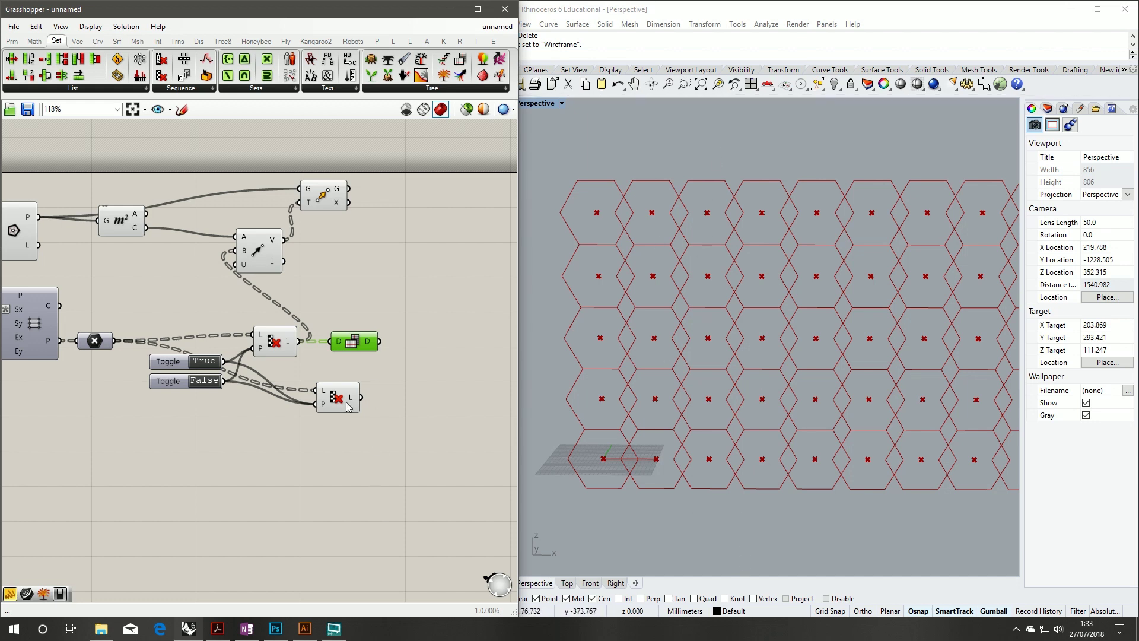
drag(347, 406, 425, 393)
drag(382, 342, 419, 384)
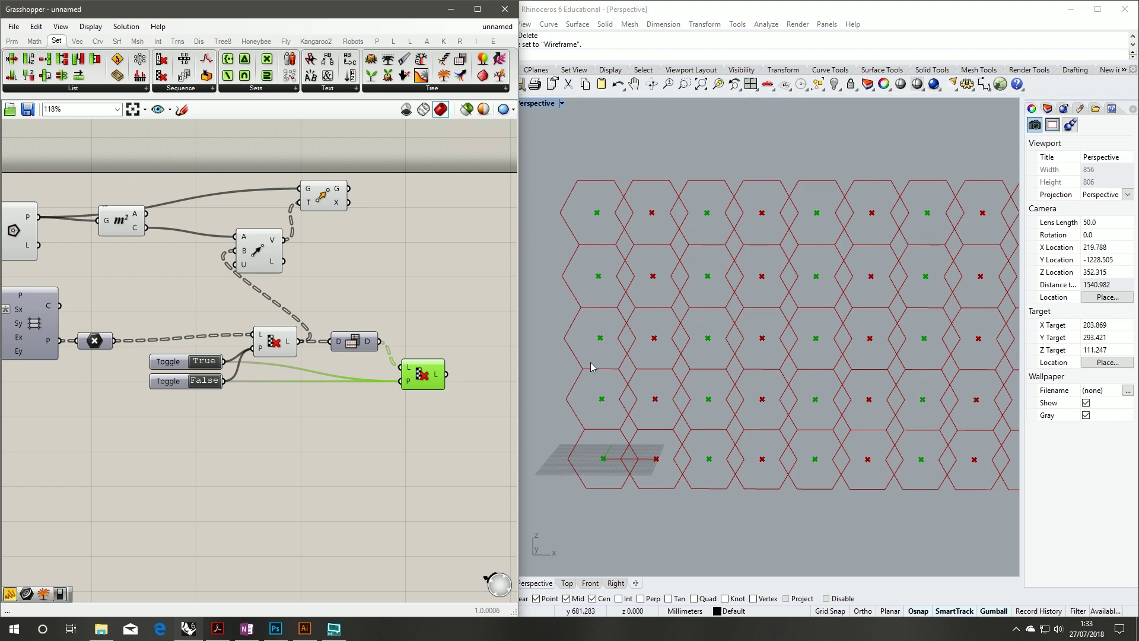
- Duplicate the toggles, Cull Patterns and Flip Matrix below the originals, and set the copied toggles to False and True
drag(439, 383, 148, 344)
click(393, 436)
click(413, 394)
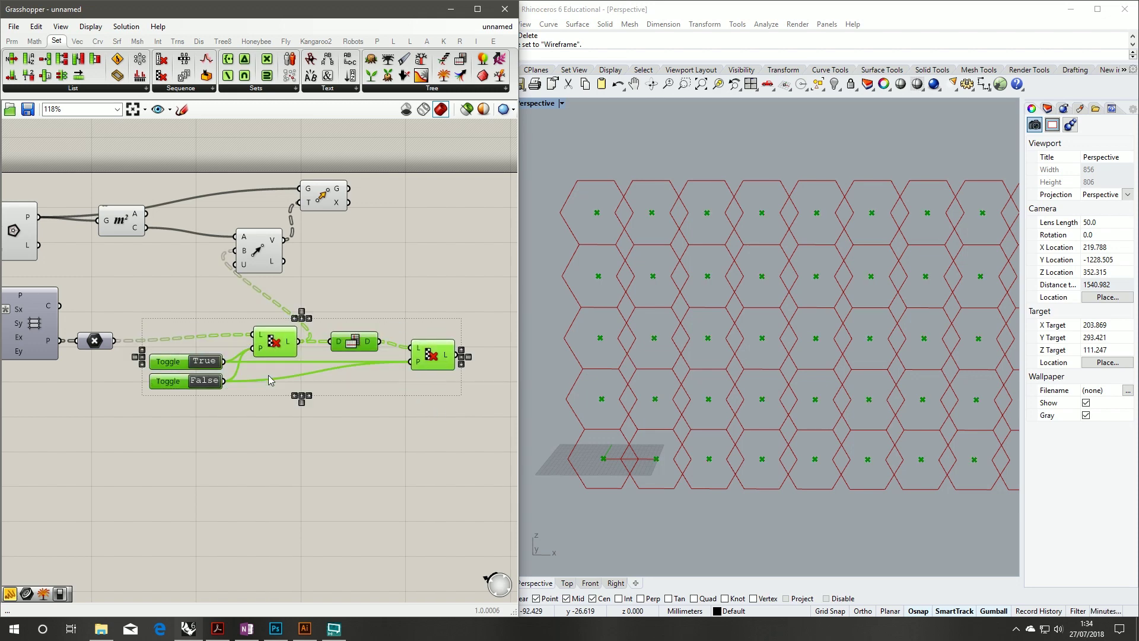
alt+drag(269, 342, 267, 421)
double_click(210, 459)
double_click(202, 444)
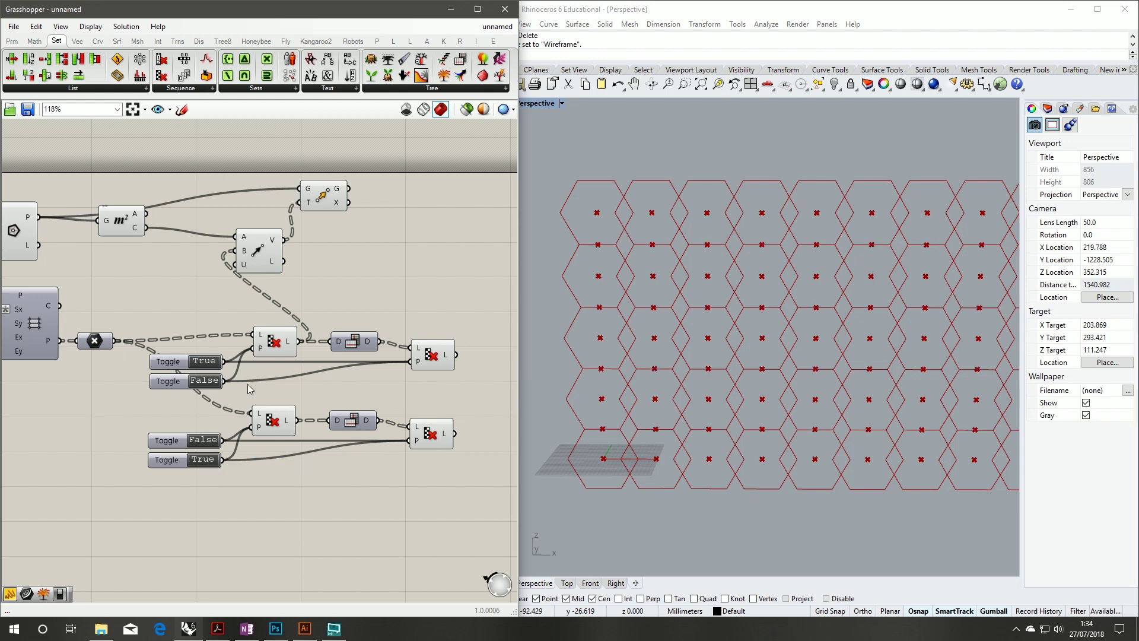
- Reposition the final Cull Pattern components of the upper and lower chains so they sit close together
right_drag(320, 377, 271, 386)
drag(380, 369, 380, 352)
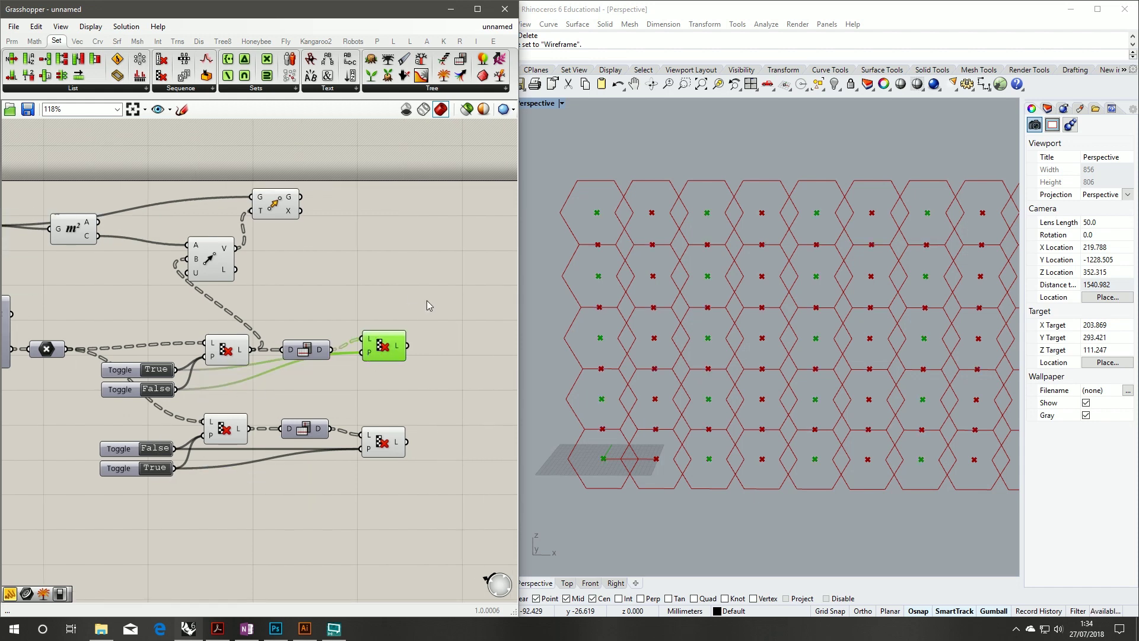
drag(383, 439, 368, 458)
drag(397, 348, 388, 384)
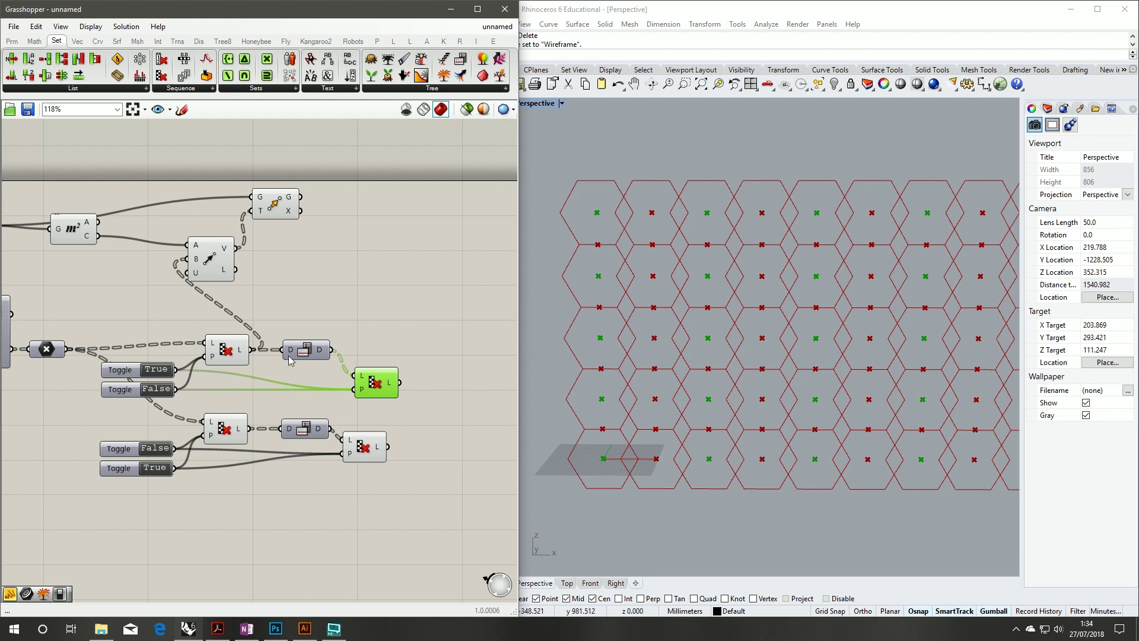
- Connect the L outputs of both final Cull Patterns to the Vector 2Pt's B input, replacing its existing source
click(313, 348)
click(221, 341)
drag(404, 385, 196, 267)
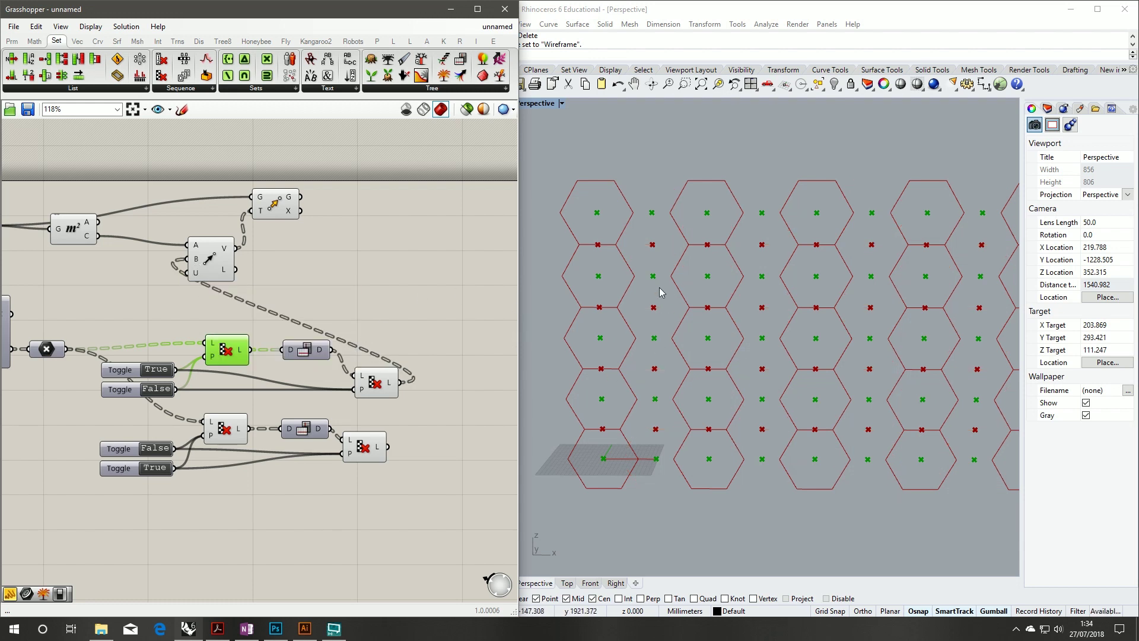
shift+drag(389, 446, 181, 266)
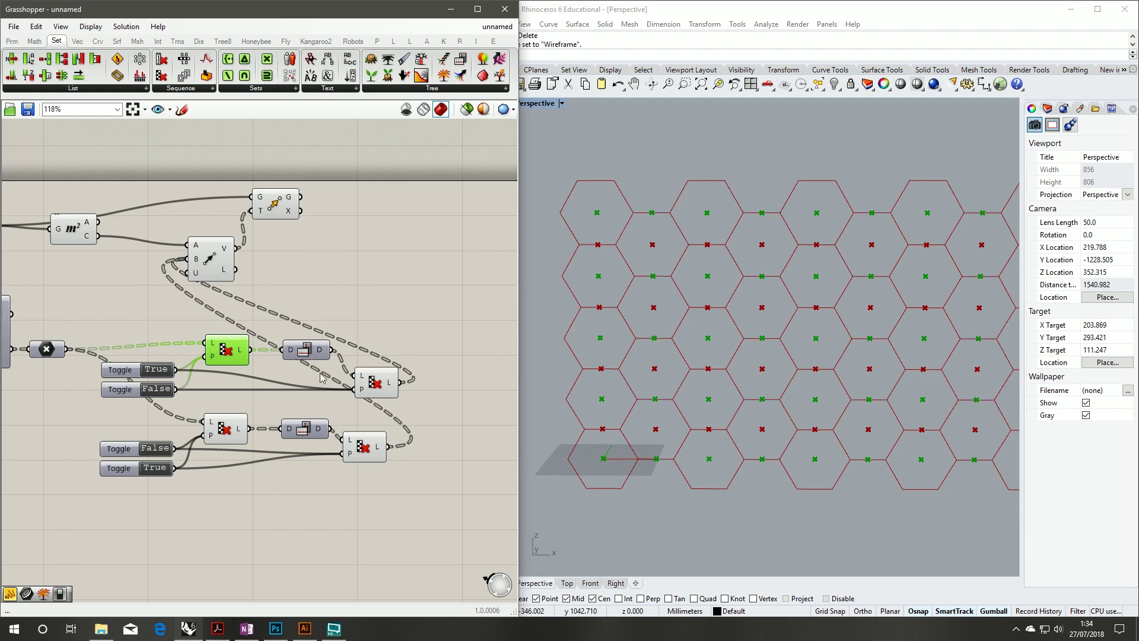
- Move the Vector 2Pt and Move components downstream of both Cull Pattern chains
click(451, 307)
drag(341, 326, 135, 201)
drag(504, 349, 511, 304)
click(483, 404)
right_drag(421, 428, 371, 439)
- Tidy both chains by placing the Flip Matrix and final Cull Pattern components closer to the first Cull Patterns
click(319, 457)
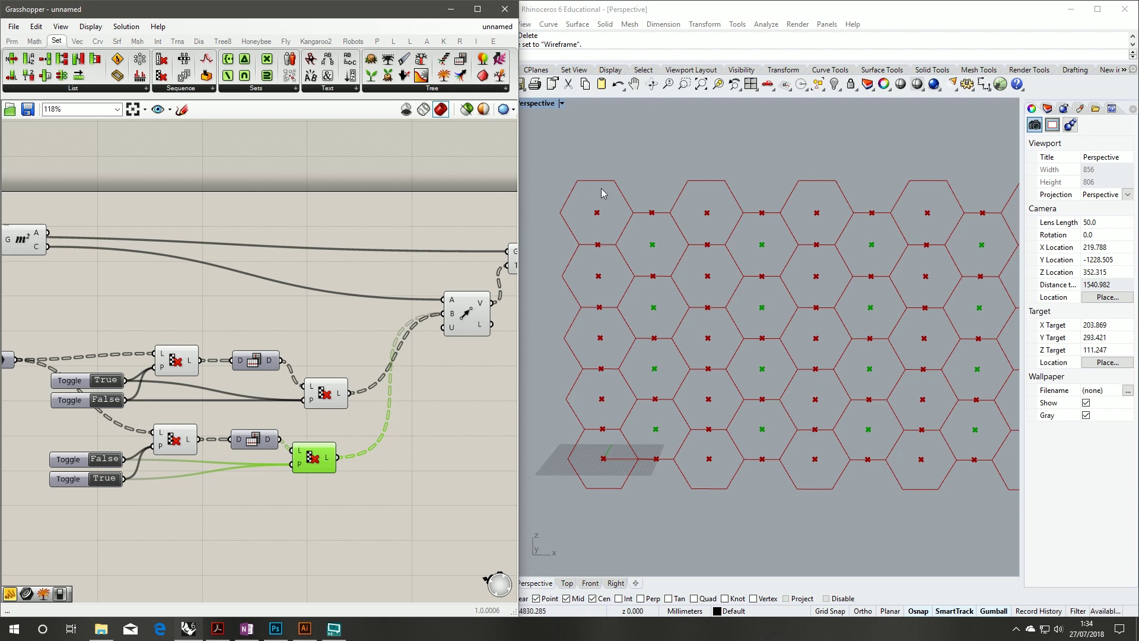
drag(316, 464, 337, 466)
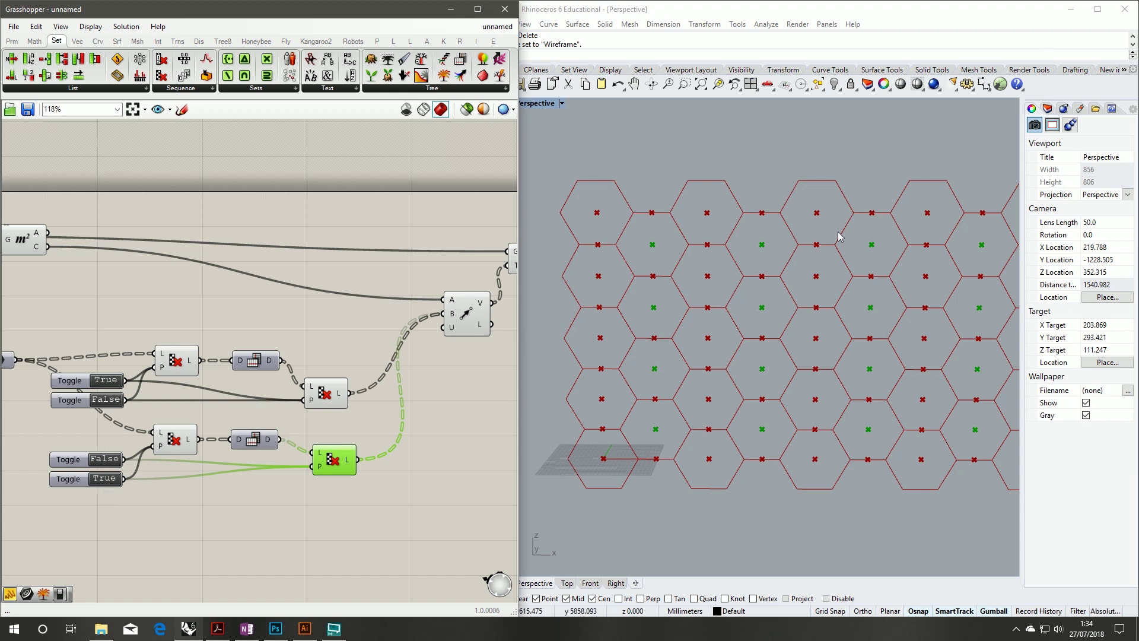
drag(273, 361, 251, 361)
drag(324, 396, 287, 378)
drag(328, 464, 328, 460)
drag(257, 447, 242, 445)
drag(333, 456, 314, 453)
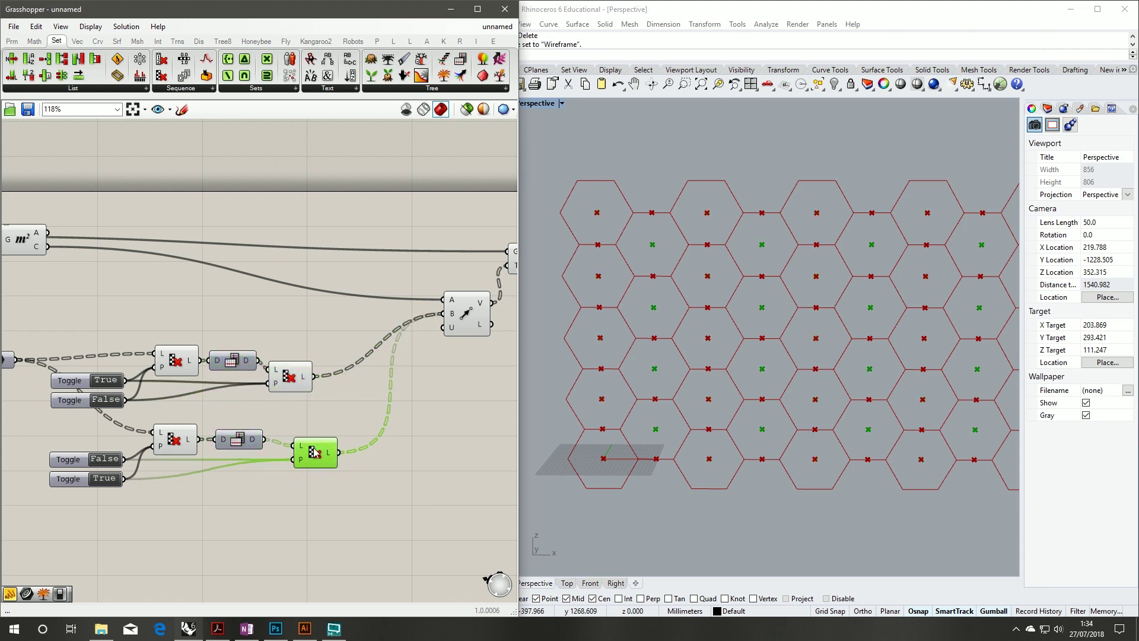
- Shift the Vector 2Pt and Move components closer to the Area component's wires for a more compact layout
drag(468, 319, 425, 287)
right_drag(487, 285, 396, 290)
drag(445, 266, 441, 250)
click(469, 314)
- Turn off the preview of the Cull Pattern and Flip Matrix components in both chains
right_drag(285, 344, 372, 294)
drag(344, 481, 101, 221)
middle_click(265, 262)
click(299, 226)
click(339, 243)
right_drag(727, 360, 704, 291)
scroll(681, 294, down, 4)
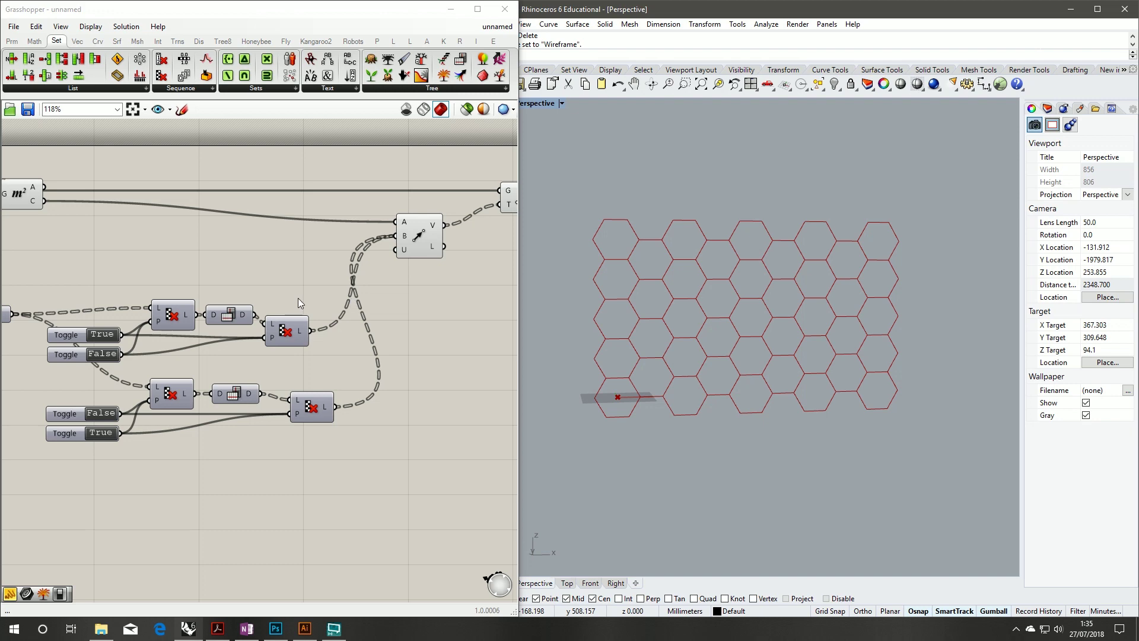
- Set the grid's Extent X slider to 9 and its Extent Y slider to 10
right_drag(162, 259, 273, 295)
mouse_move(79, 298)
right_down()
mouse_move(170, 305)
mouse_move(302, 281)
right_up()
mouse_move(48, 328)
right_down()
mouse_move(145, 318)
mouse_move(221, 326)
right_up()
scroll(190, 312, up, 2)
mouse_move(257, 418)
mouse_down()
mouse_move(268, 415)
mouse_move(255, 414)
mouse_move(269, 433)
mouse_move(247, 436)
mouse_move(253, 417)
mouse_move(242, 419)
mouse_move(291, 422)
mouse_move(255, 415)
mouse_move(258, 430)
mouse_up()
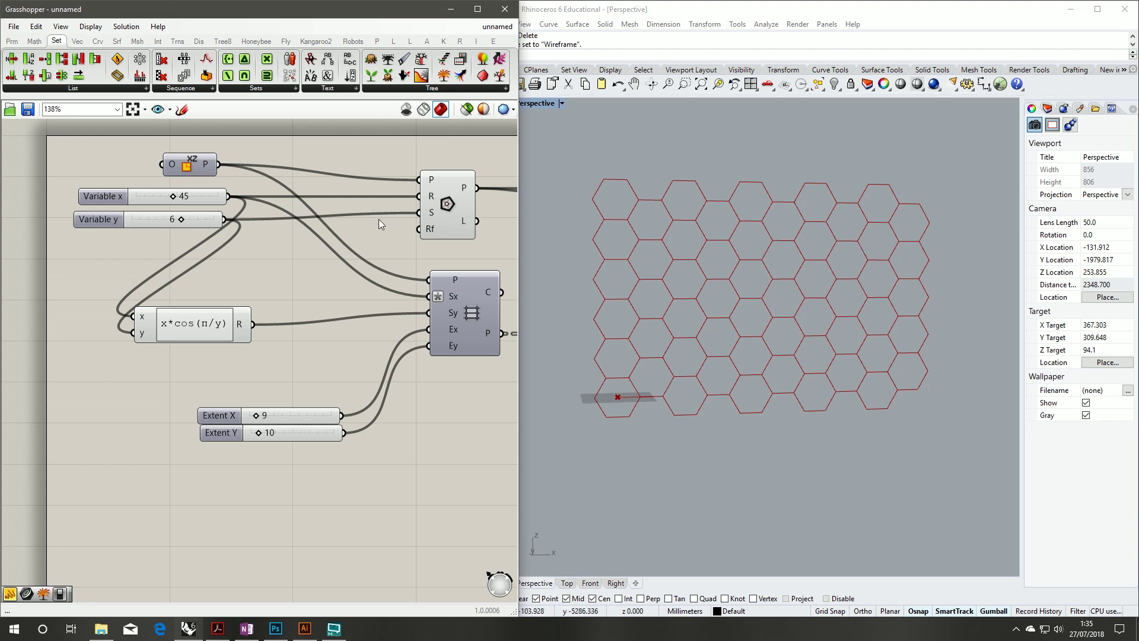
- Examine the ready-made Panels and Structure component lists and inspect the hexagon pattern from several angles
right_drag(405, 219, 230, 251)
right_drag(457, 294, 402, 295)
right_drag(482, 260, 210, 218)
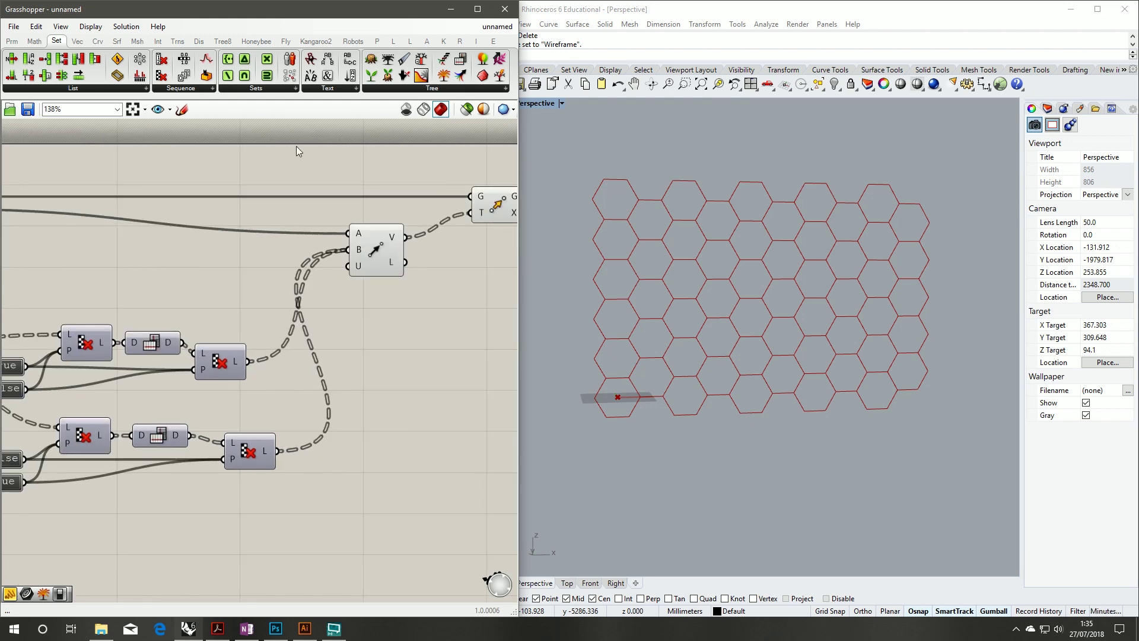
right_drag(297, 146, 152, 165)
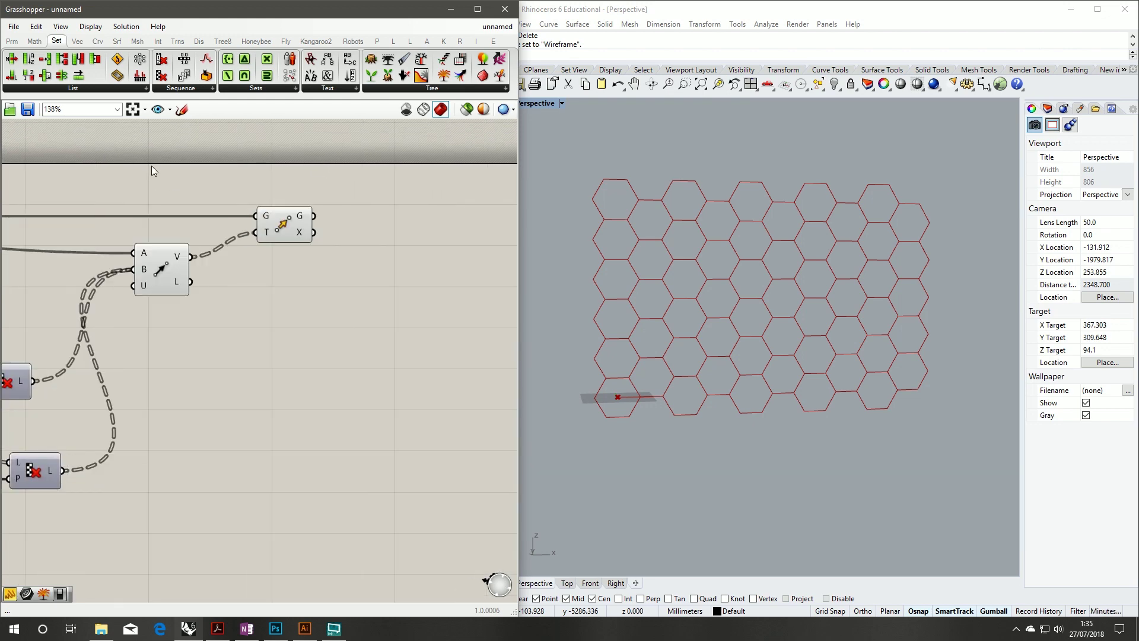
click(395, 42)
click(280, 89)
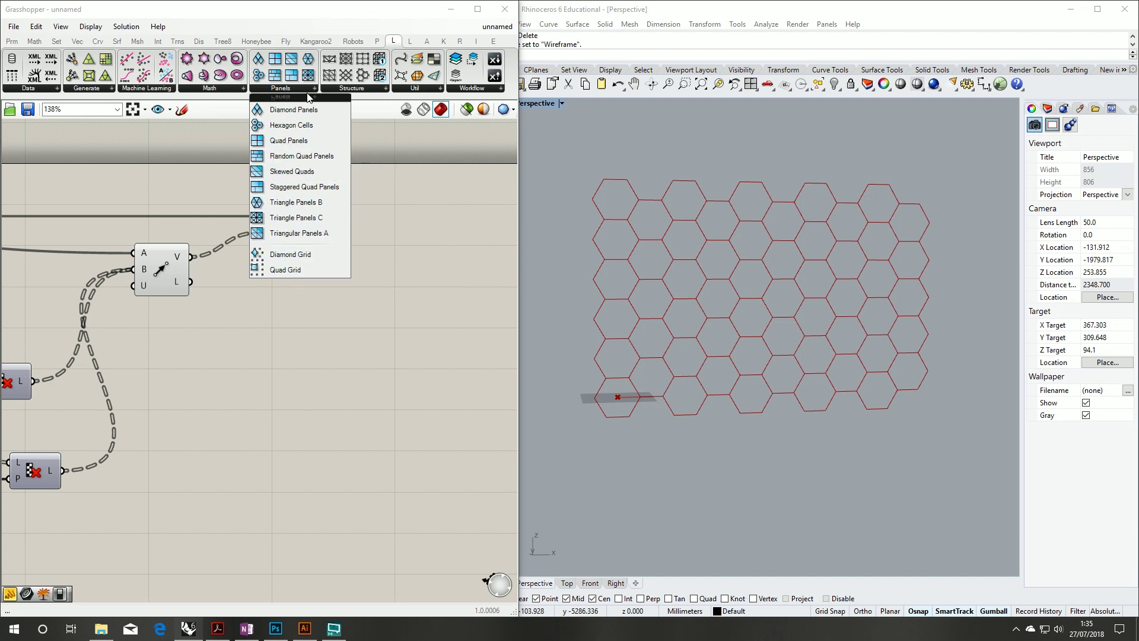
click(370, 89)
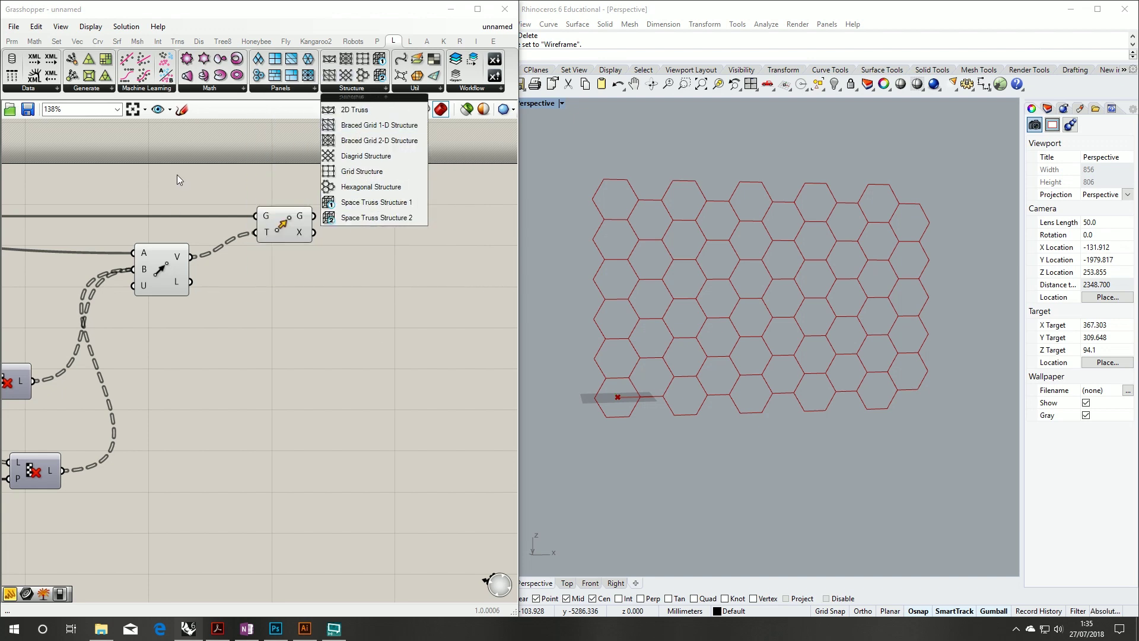
right_drag(770, 284, 702, 279)
right_drag(886, 222, 810, 219)
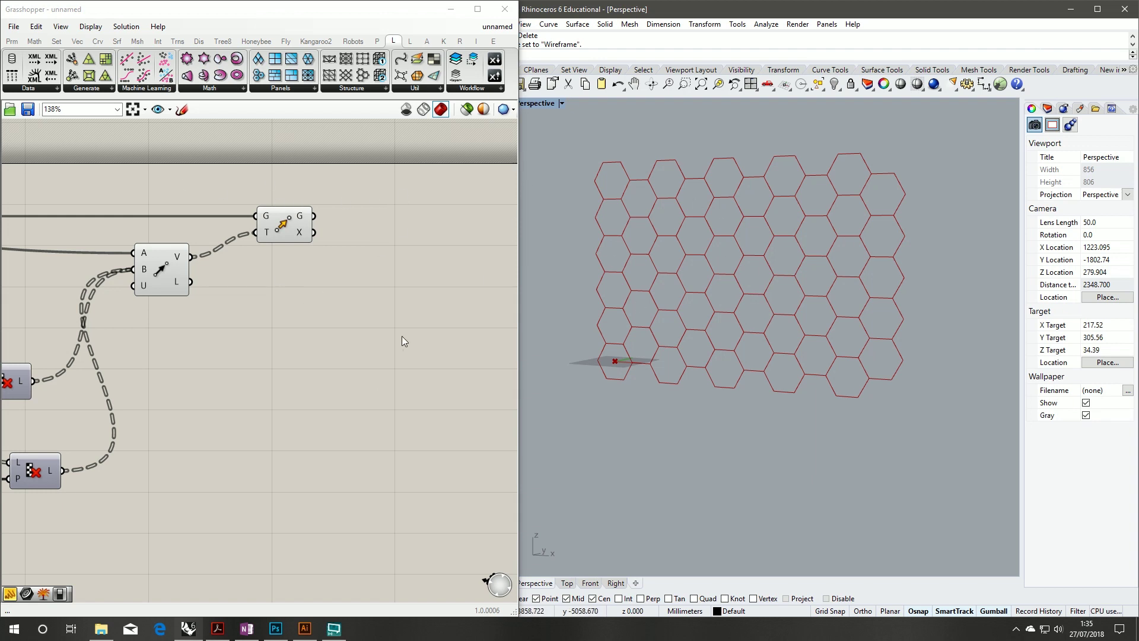
right_drag(366, 355, 333, 365)
right_drag(667, 229, 727, 240)
shift+right_drag(697, 261, 687, 308)
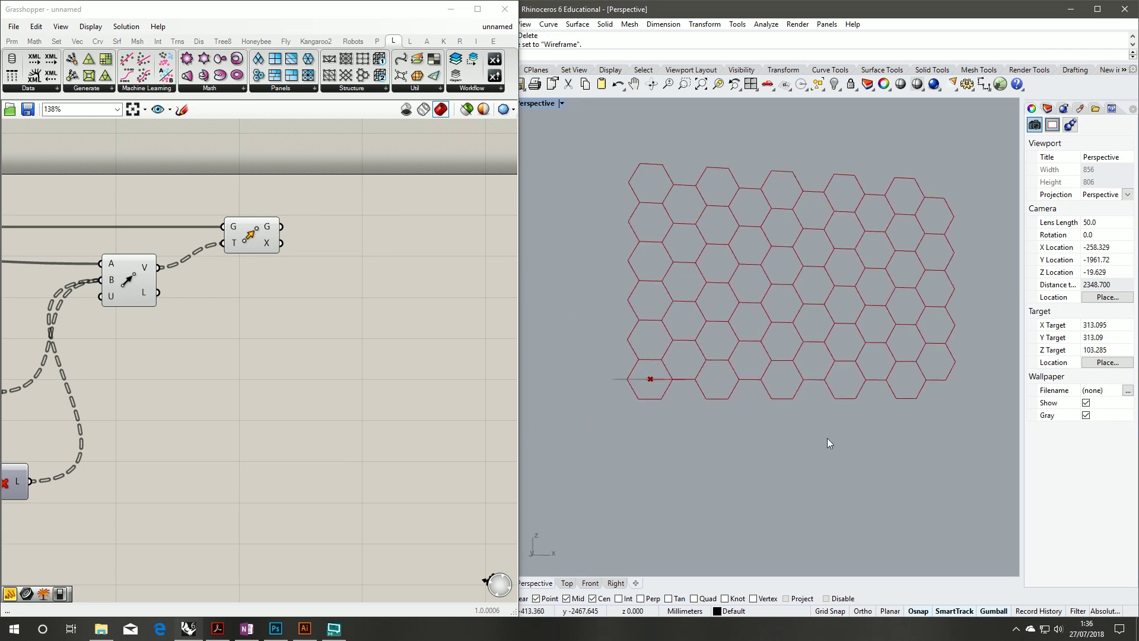
- Add an Extrude component, connect the Move component's G output to its B input, and flatten that output
drag(257, 241, 250, 241)
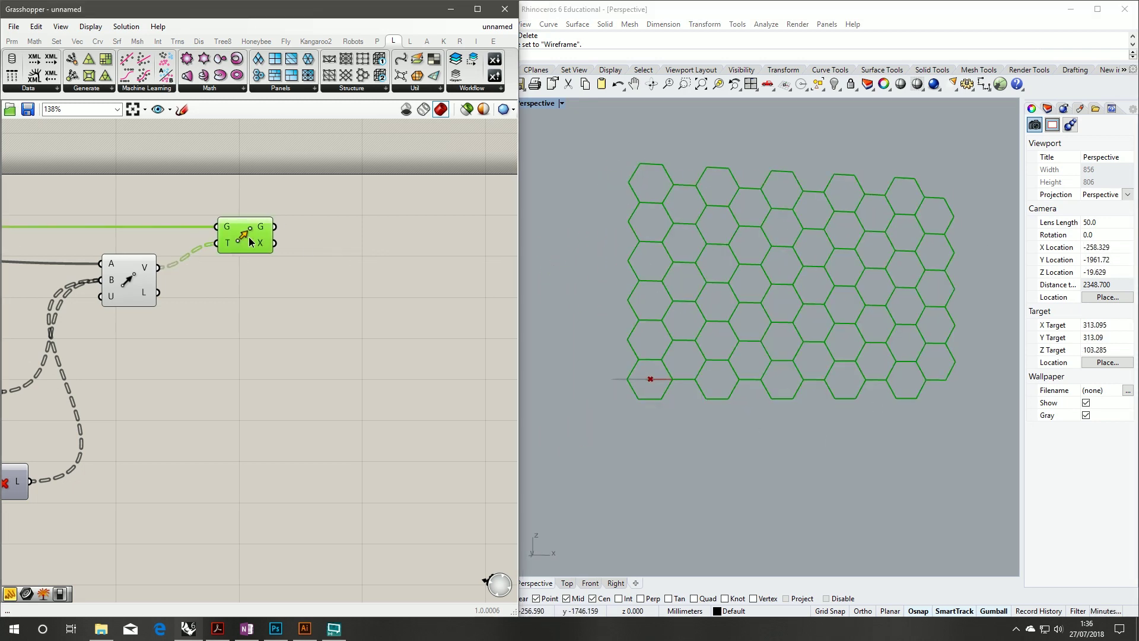
double_click(392, 240)
text(extr)
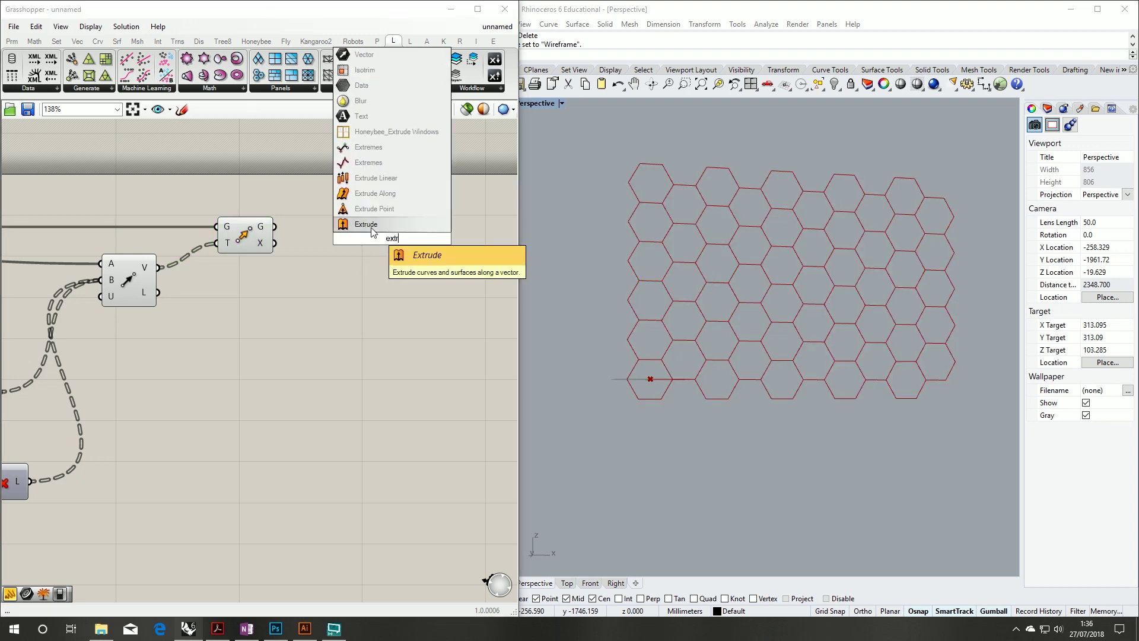
click(371, 225)
drag(274, 227, 446, 245)
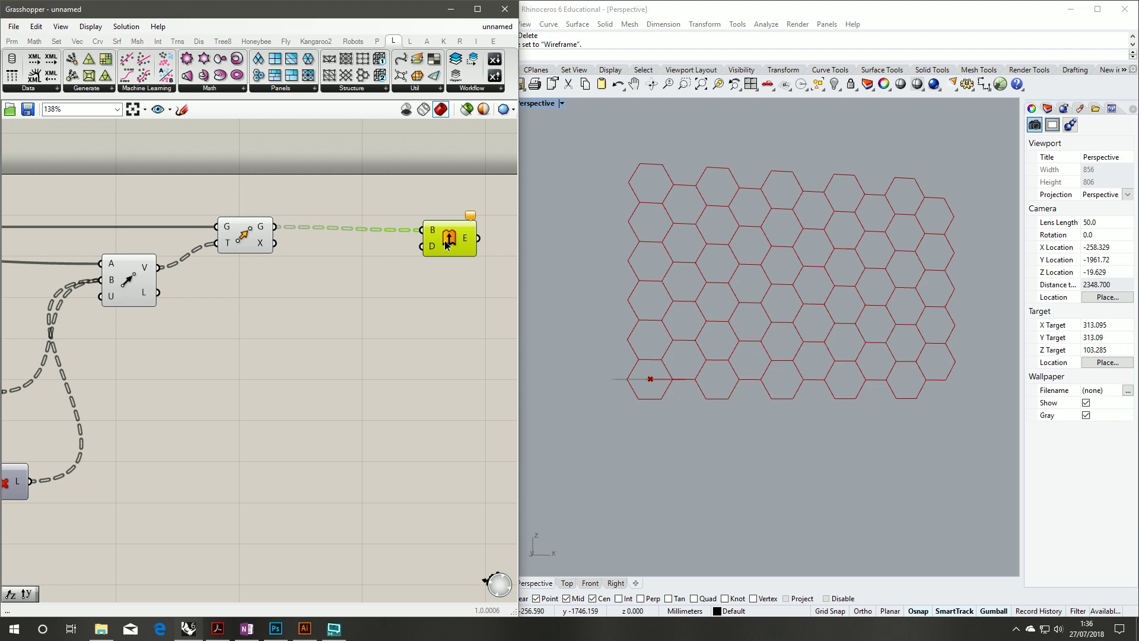
right_click(264, 226)
click(291, 289)
mouse_move(459, 239)
mouse_down()
mouse_move(468, 226)
mouse_move(466, 236)
mouse_up()
click(450, 284)
- Add a Unit Y vector and connect its V output to the Extrude's D input
double_click(411, 266)
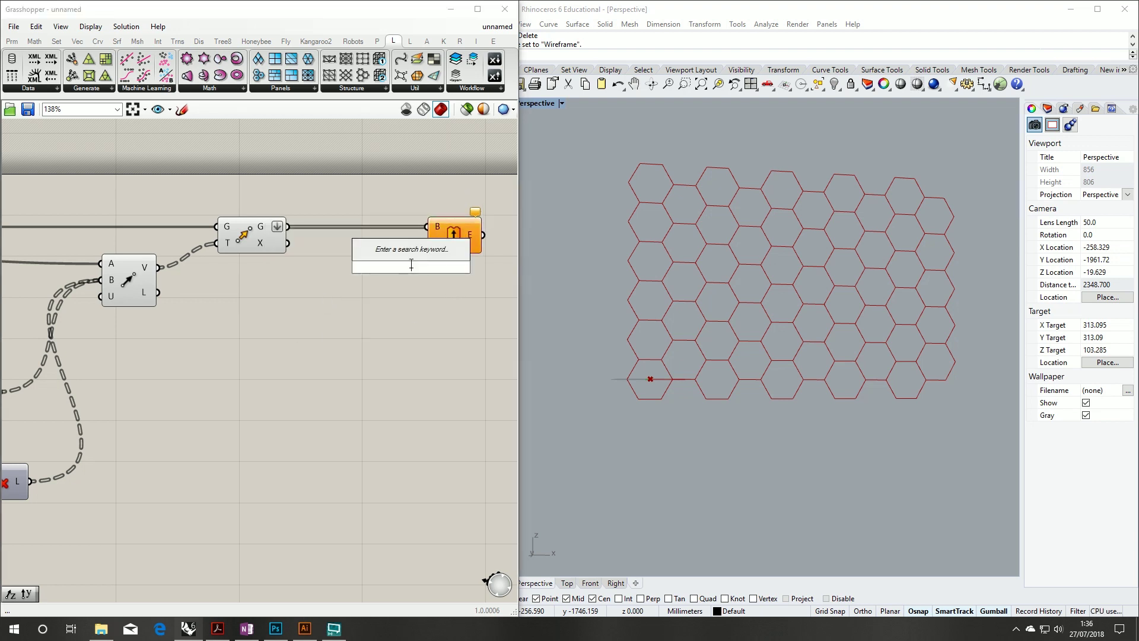
text(y)
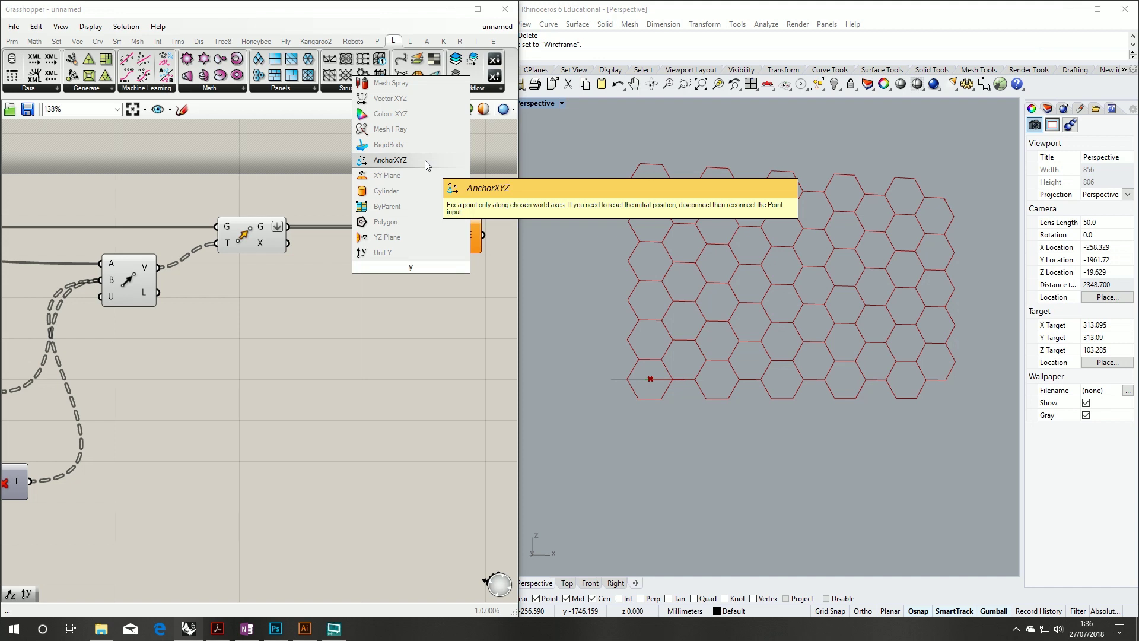
click(403, 256)
drag(402, 259, 360, 274)
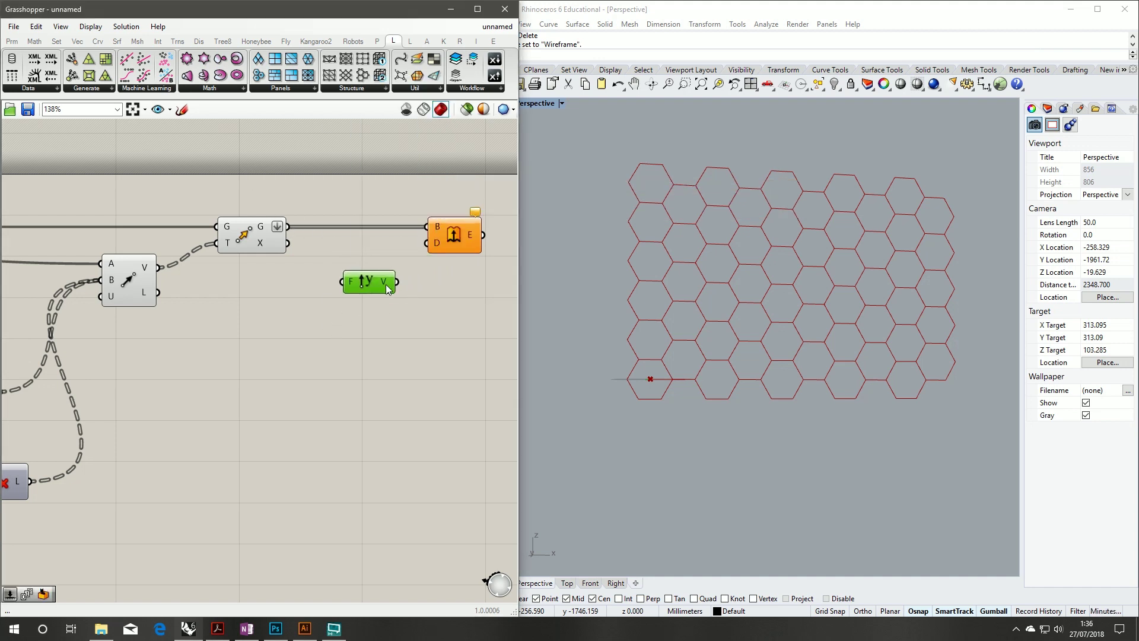
right_drag(635, 232, 670, 255)
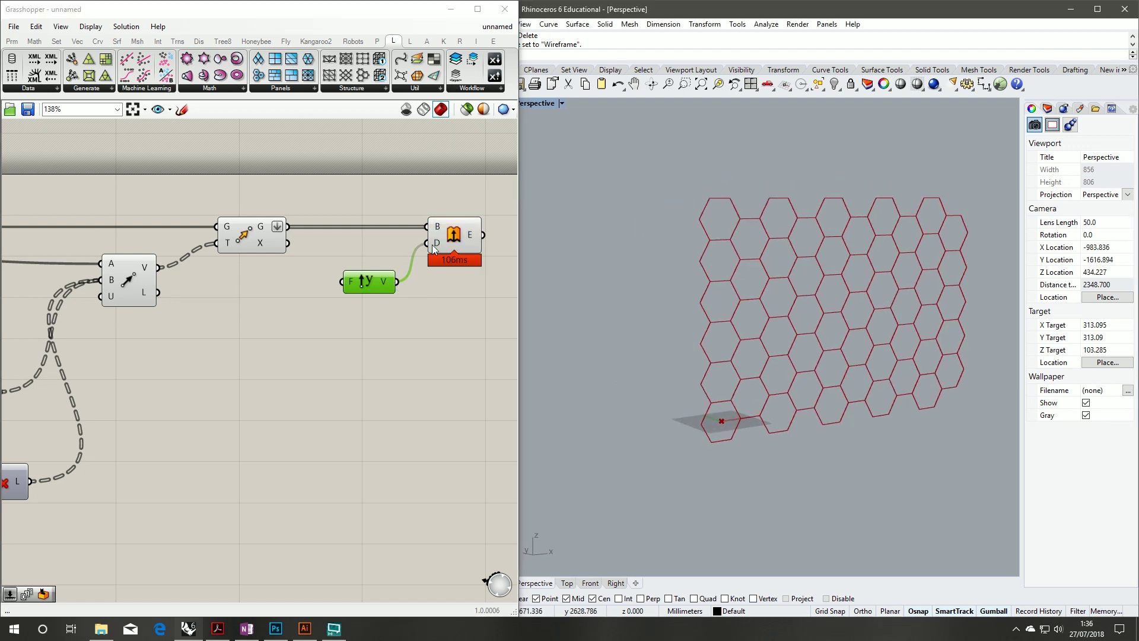
- Apply the expression x*-1 to the Extrude's D input to reverse the extrusion direction
right_click(432, 244)
mouse_move(475, 376)
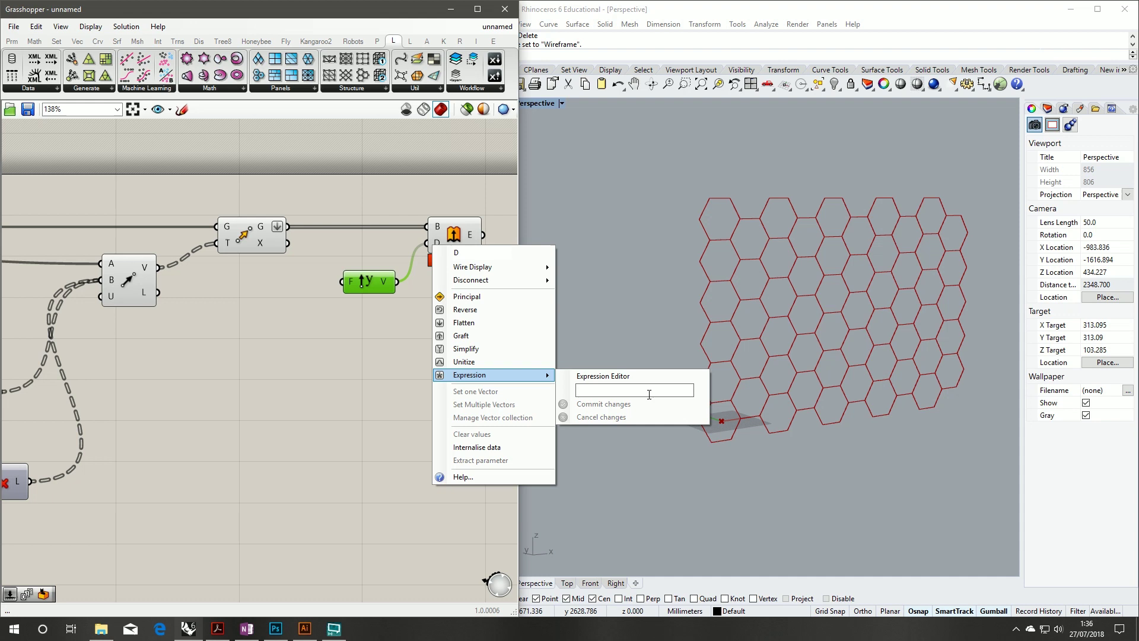
click(649, 395)
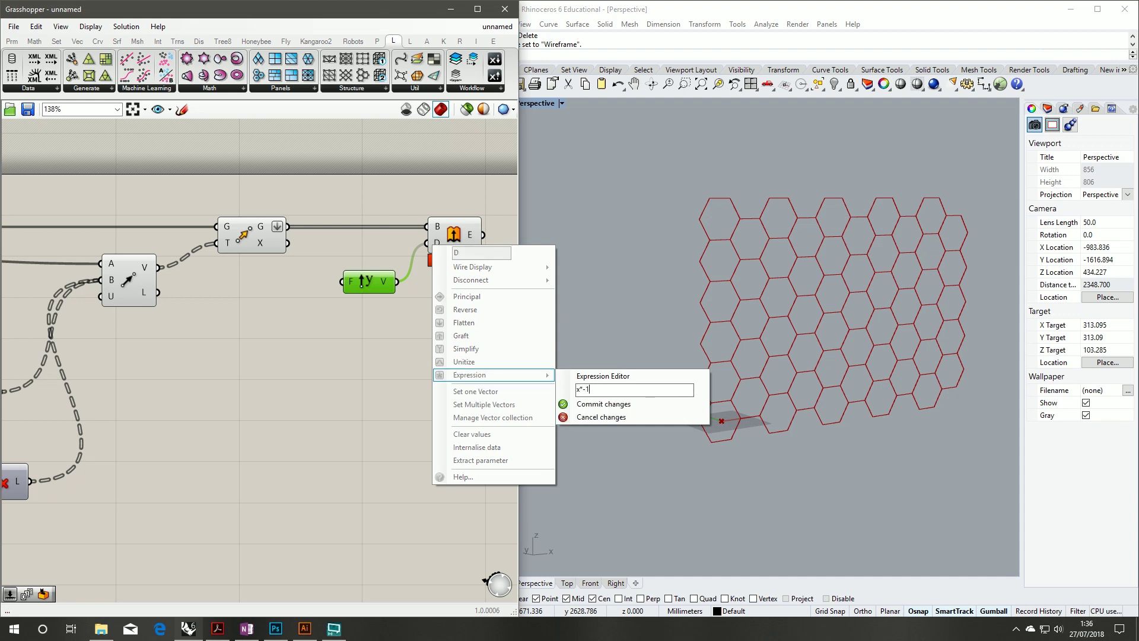
key(Return)
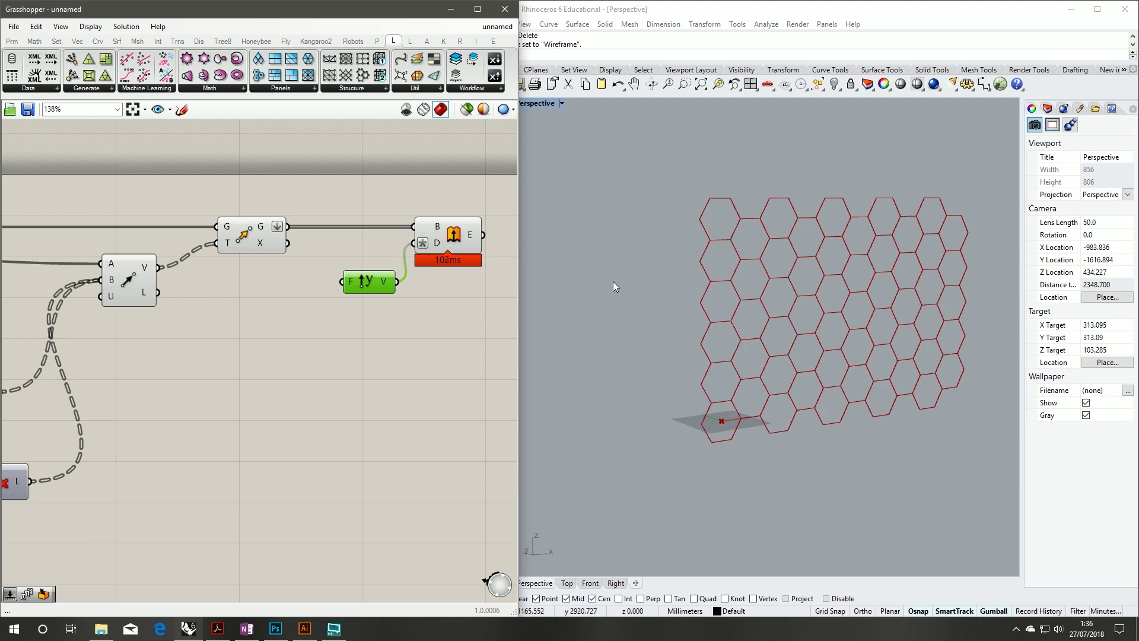
scroll(870, 287, up, 4)
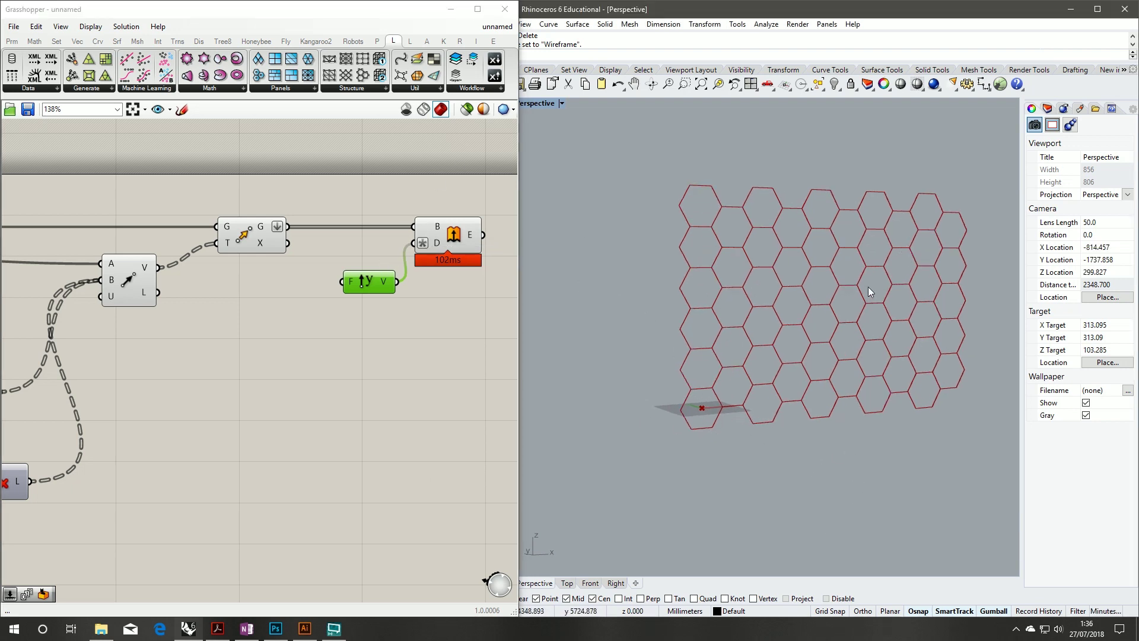
- Add a number slider with the range 0<50, connect it to Unit Y's F input, and set it to 39
double_click(315, 350)
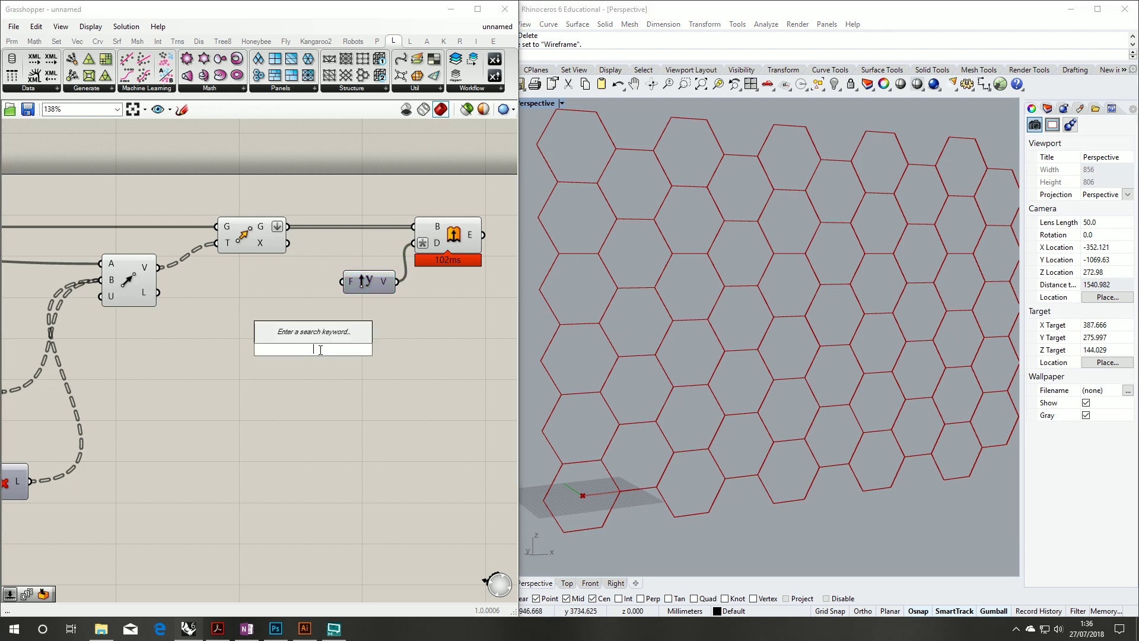
text(0)
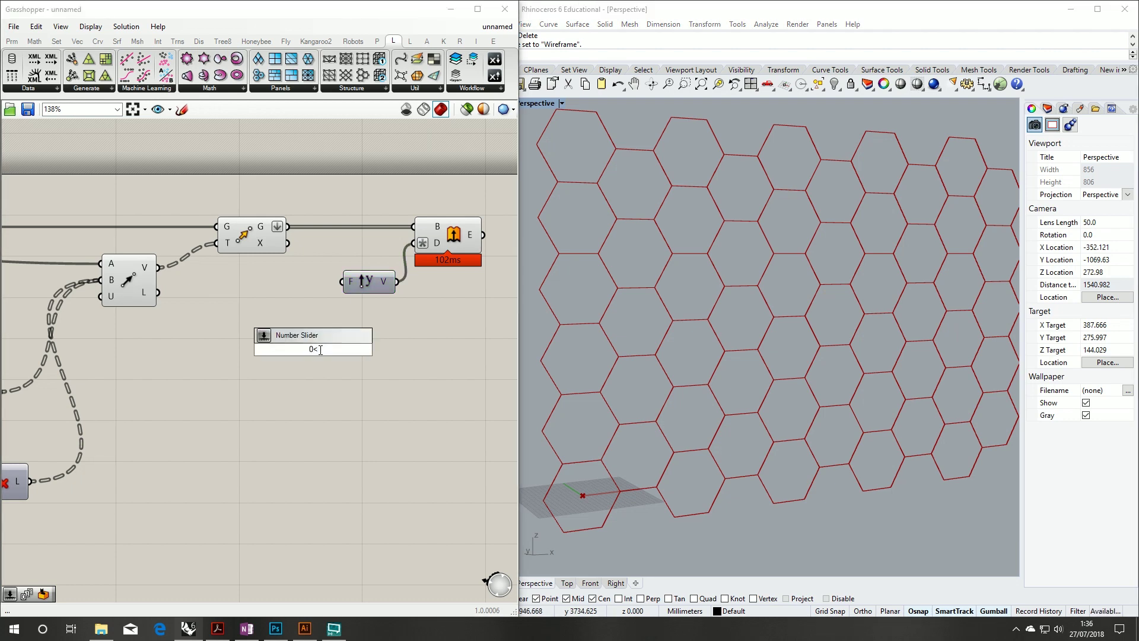
text(<50)
key(Return)
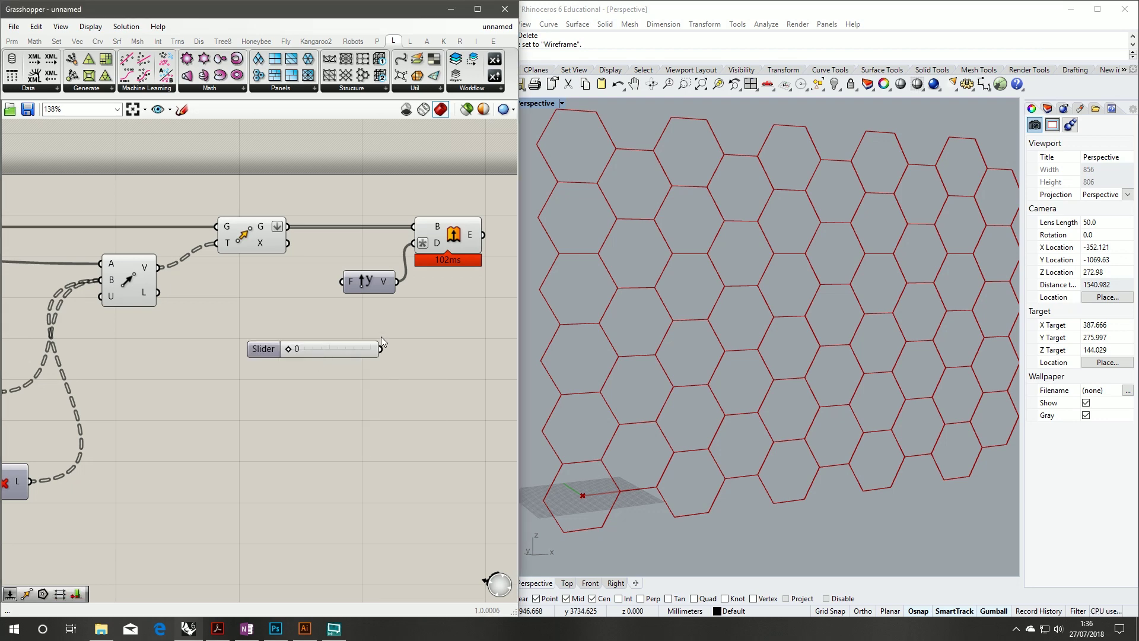
drag(380, 349, 343, 282)
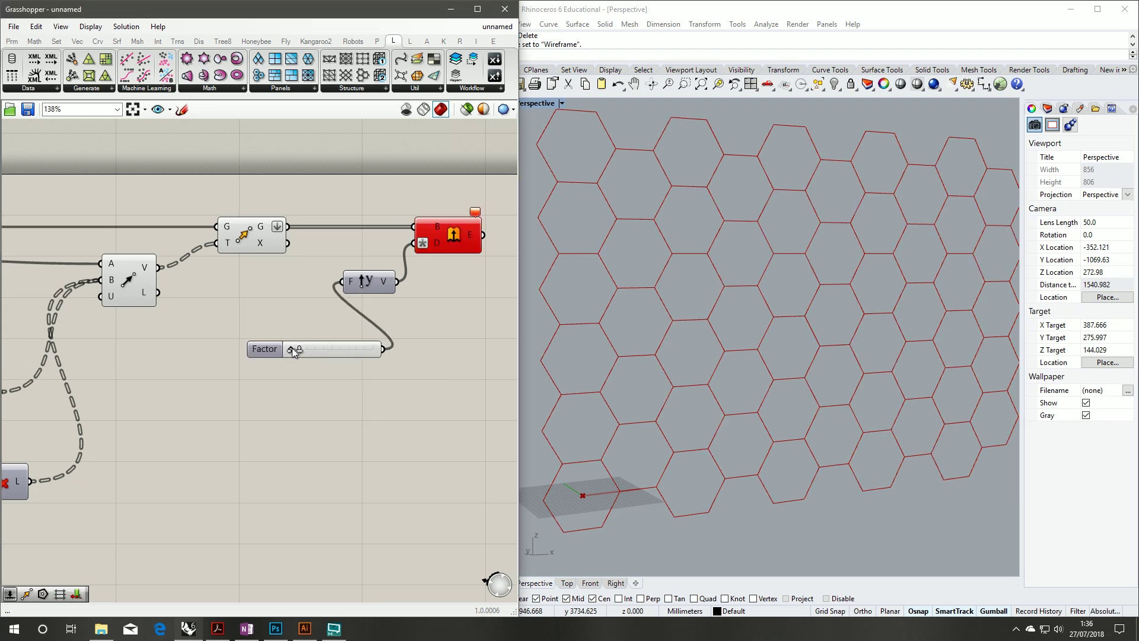
drag(297, 350, 222, 358)
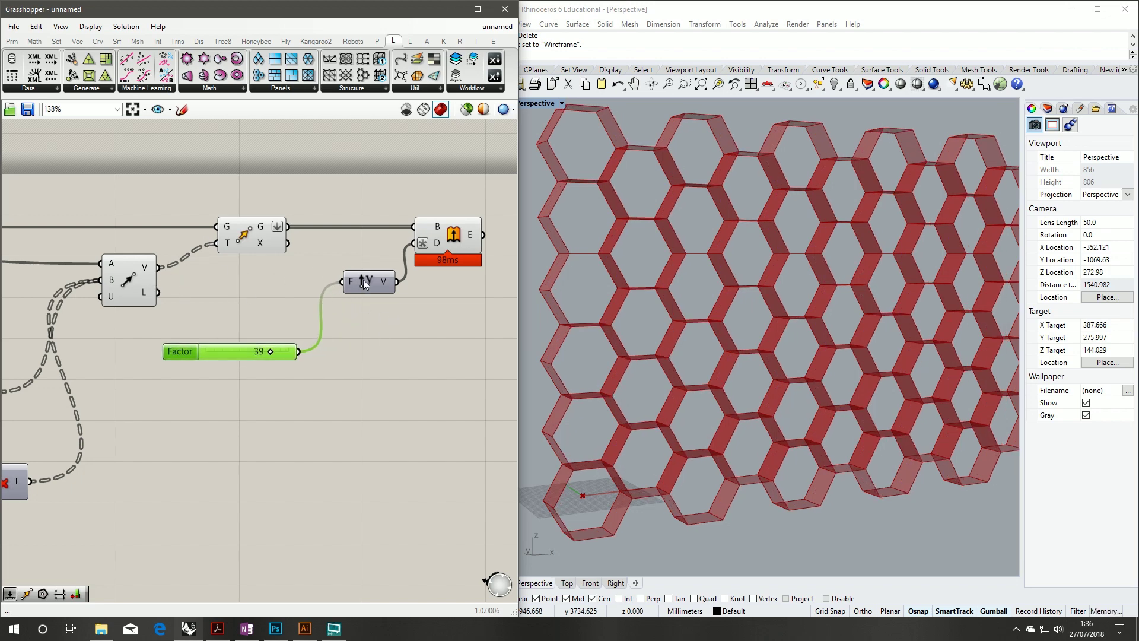
- Add a Cap Holes component and connect the Extrude's E output to its B input
right_drag(776, 383, 822, 370)
scroll(773, 378, down, 4)
scroll(821, 370, up, 2)
right_drag(447, 304, 380, 329)
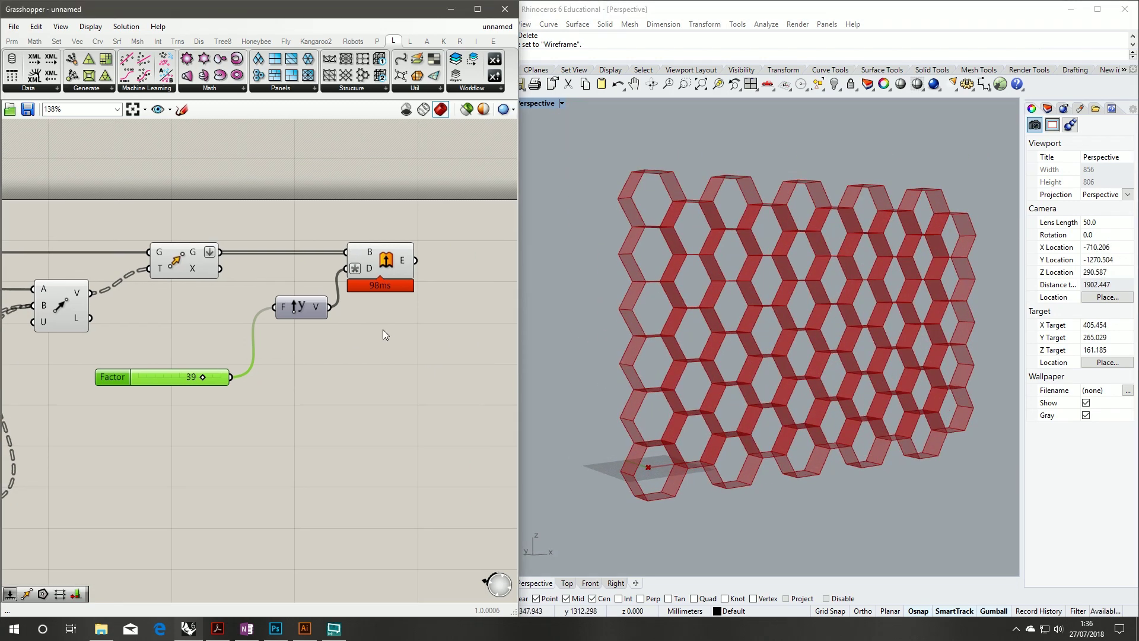
double_click(425, 325)
text(cap)
click(443, 314)
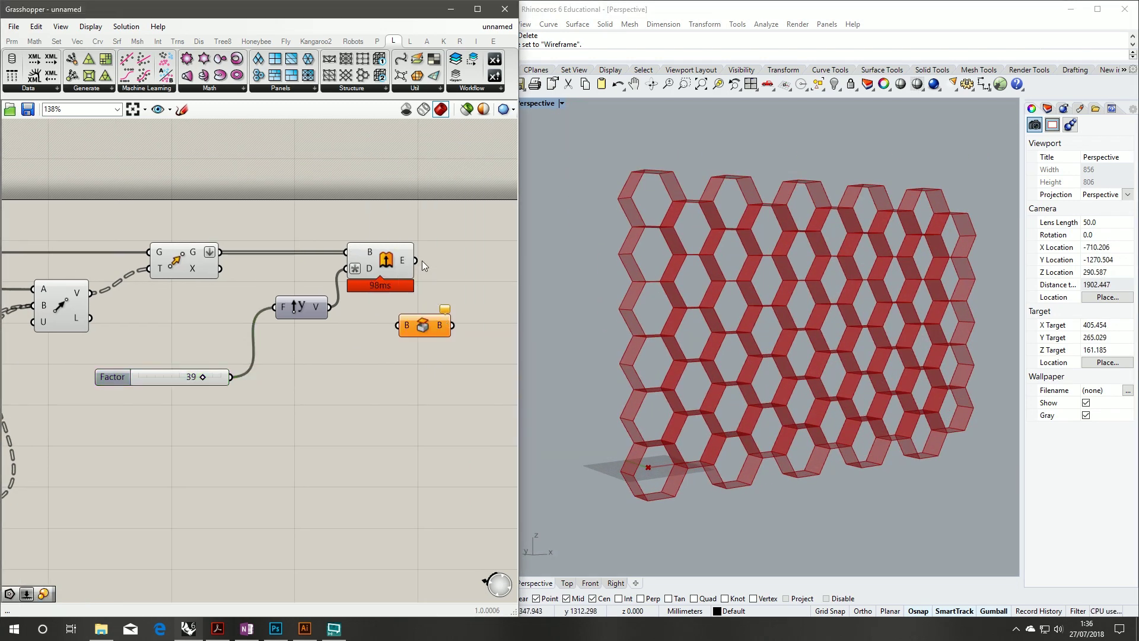
drag(416, 260, 516, 324)
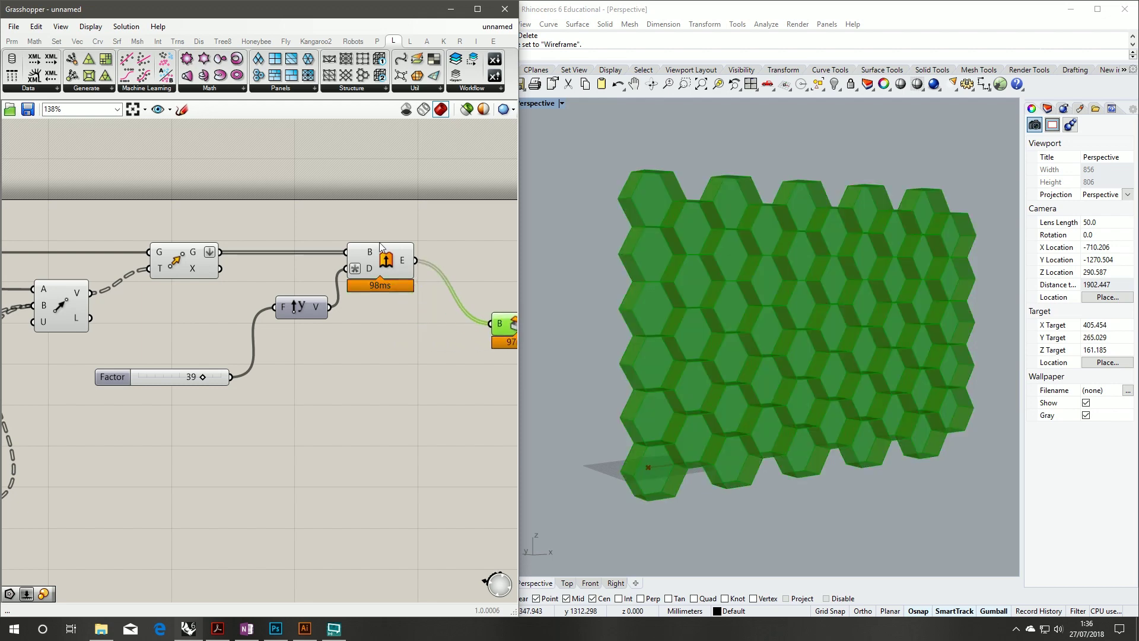
- Turn off the Extrude component's preview and line up the Cap Holes component beside it
click(371, 261)
middle_click(381, 259)
click(413, 225)
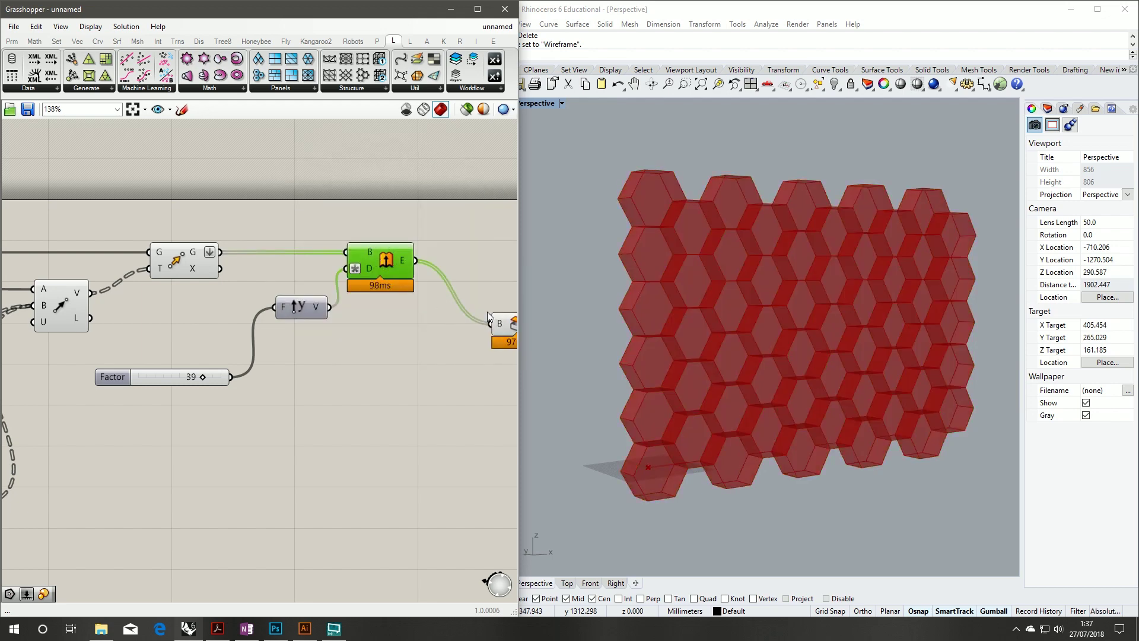
drag(502, 323, 497, 270)
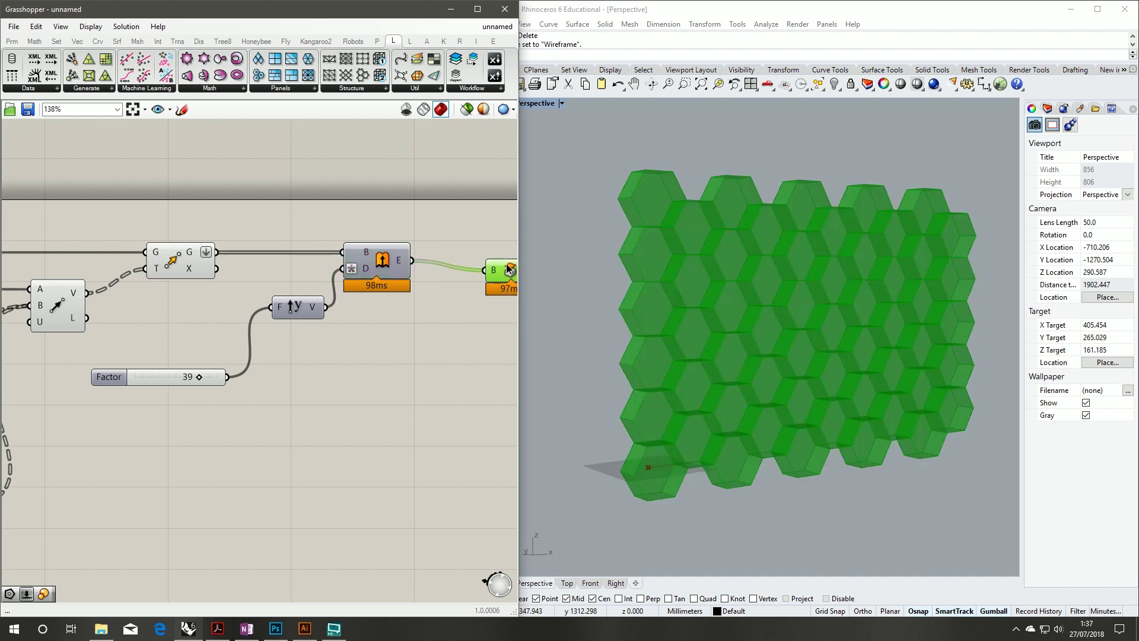
click(491, 446)
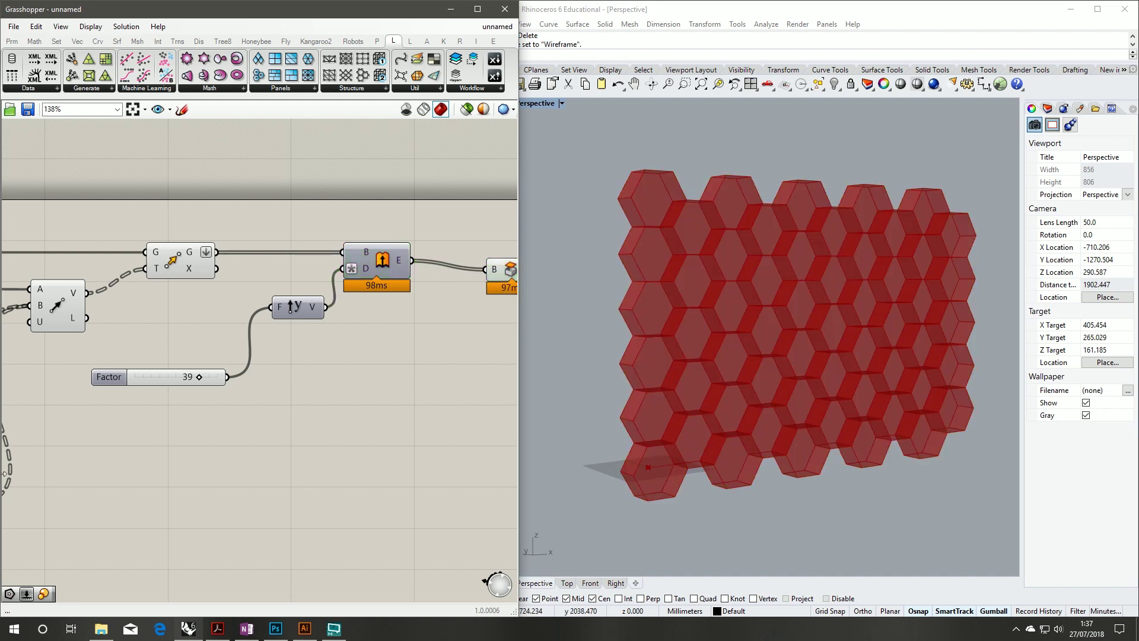
- Add a Random component and place it in the free space below the Extrude component
double_click(330, 358)
text(rand)
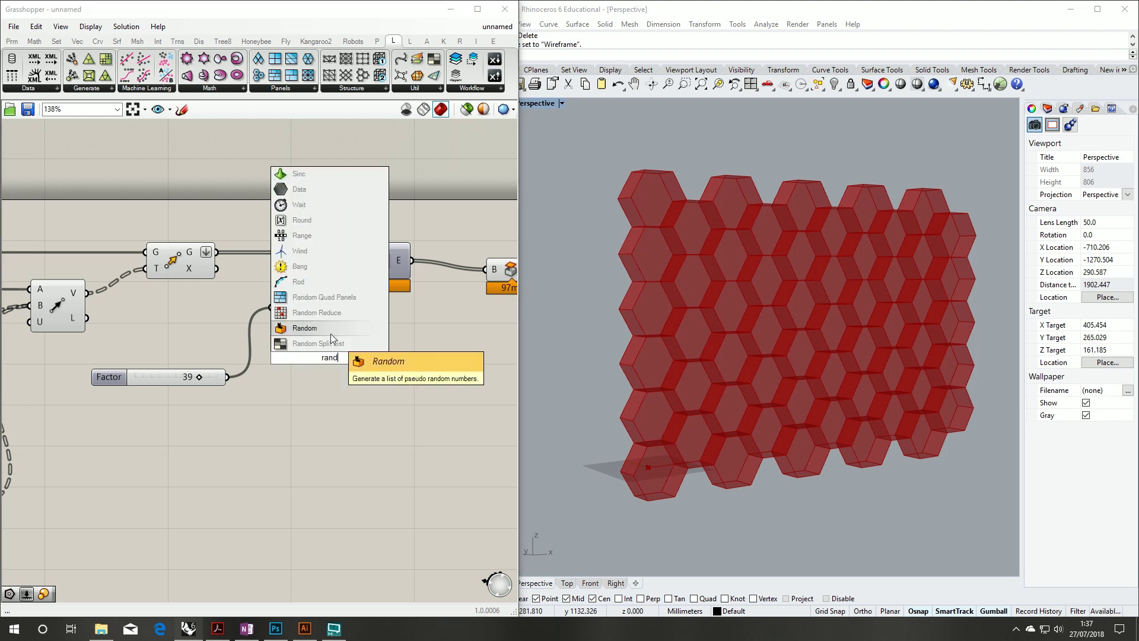
click(330, 329)
drag(335, 340, 393, 392)
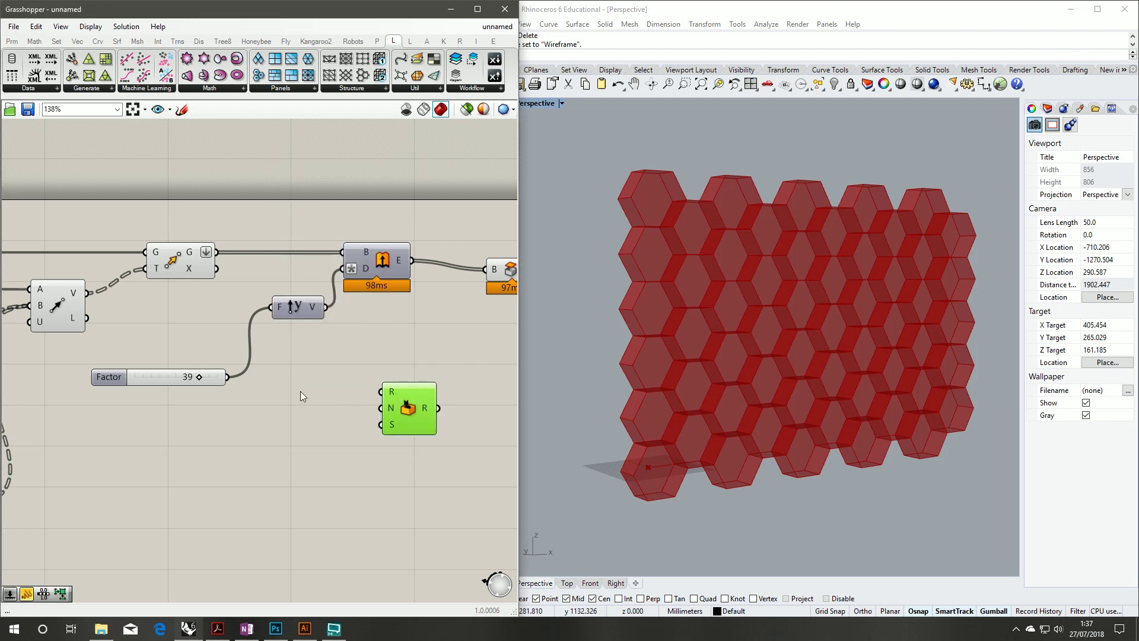
- Add a Construct Domain component and place it just before the Random component
double_click(312, 392)
text(d)
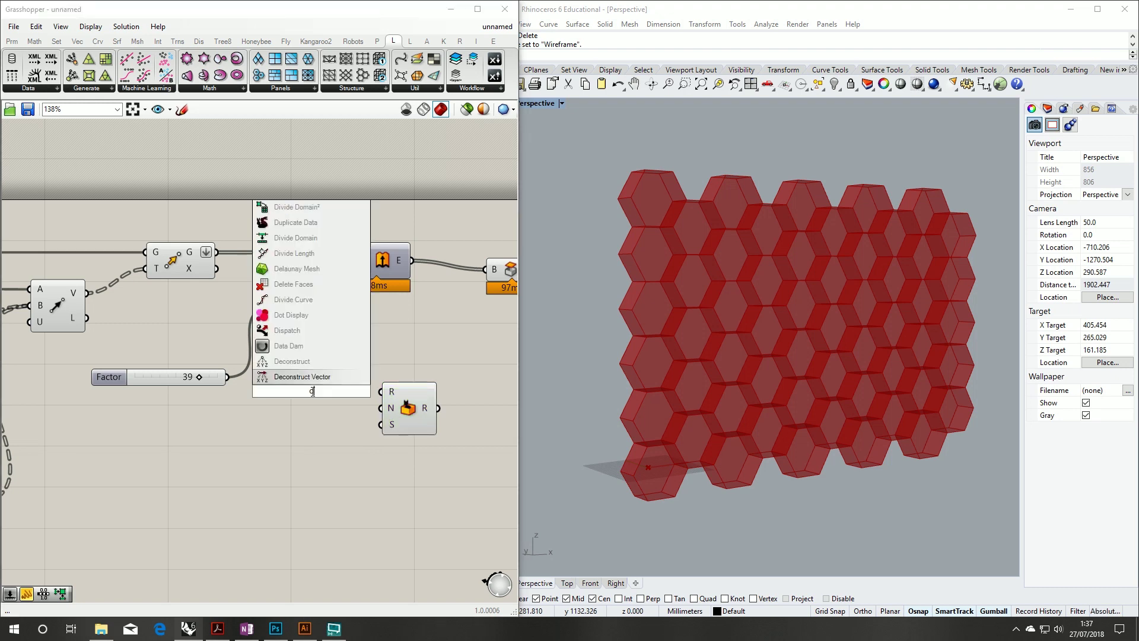
text(o)
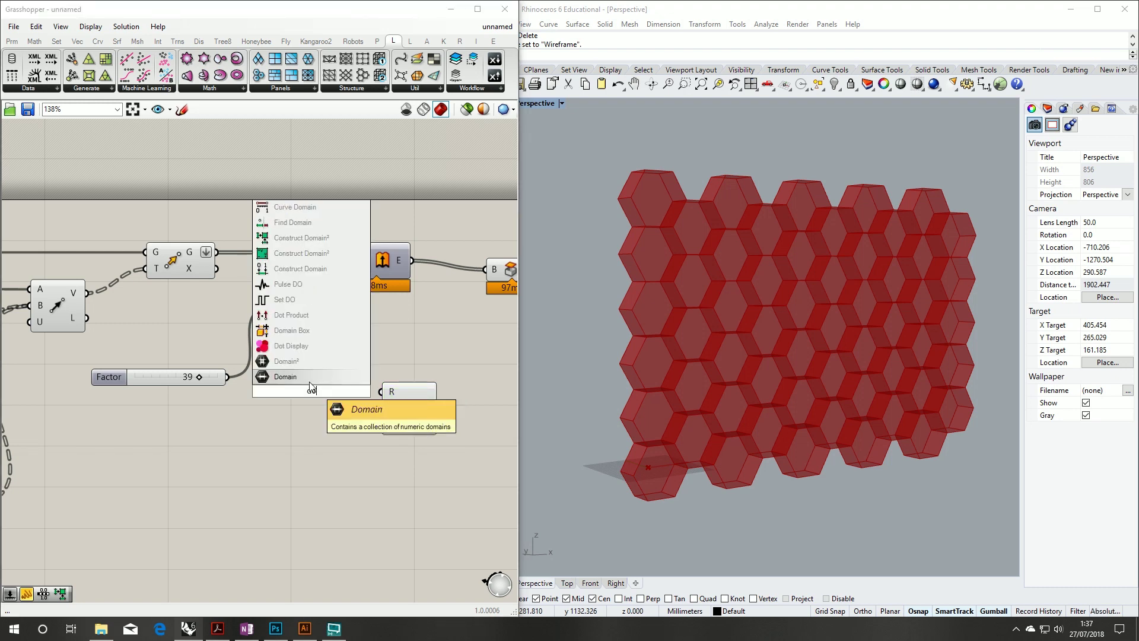
click(328, 269)
drag(300, 408, 296, 427)
- Add a number slider set to 5, connect it to Construct Domain's A input, and connect the 39 slider to B
click(227, 389)
double_click(223, 415)
text(5)
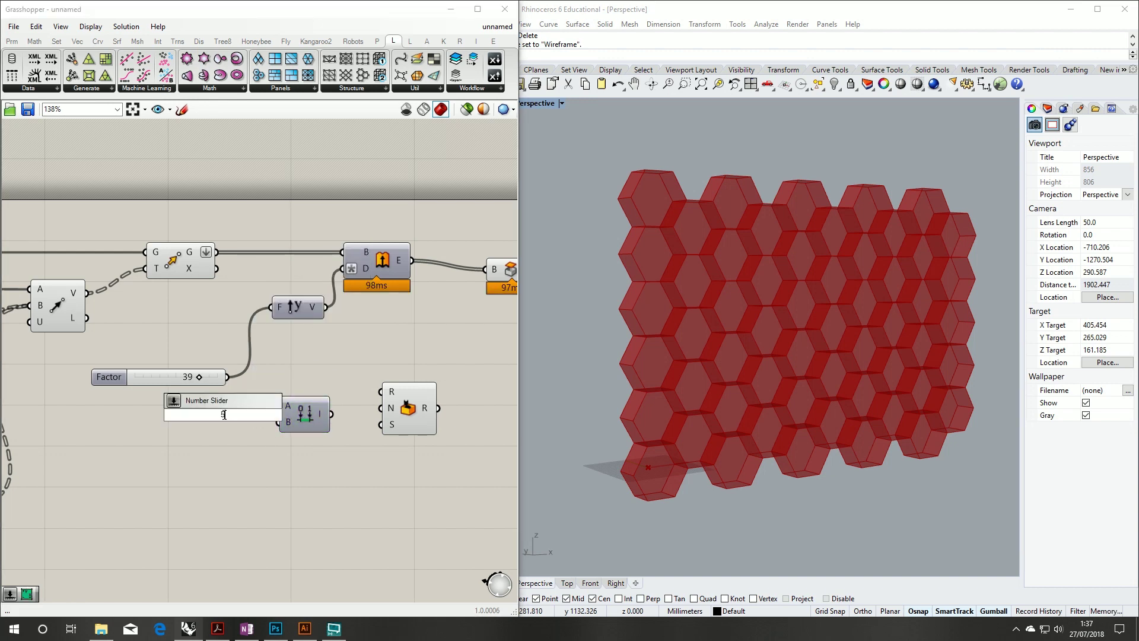
key(Return)
drag(223, 409, 183, 406)
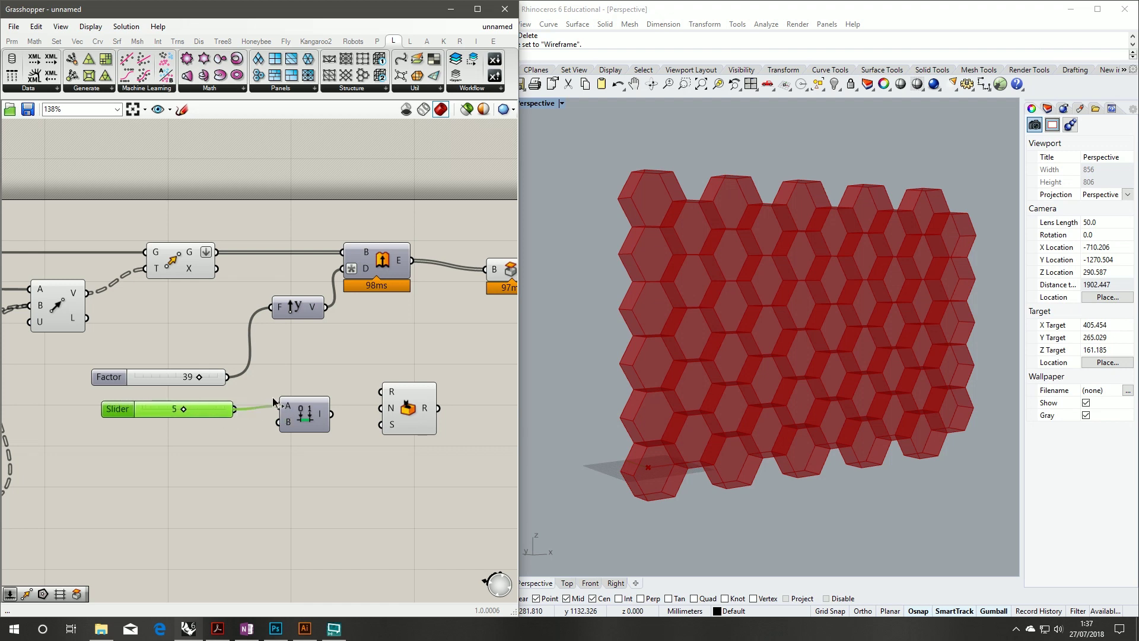
drag(268, 402, 278, 406)
drag(224, 377, 279, 422)
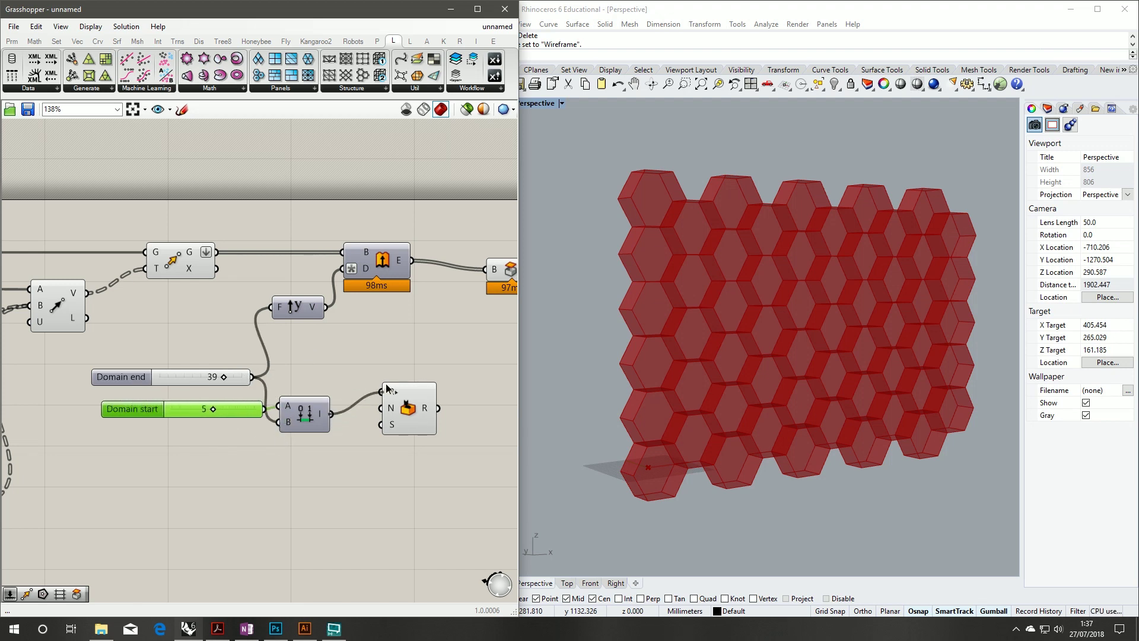
- Connect Construct Domain's I output to Random's R input and move the Random component slightly lower
drag(386, 389, 381, 391)
click(409, 420)
click(385, 491)
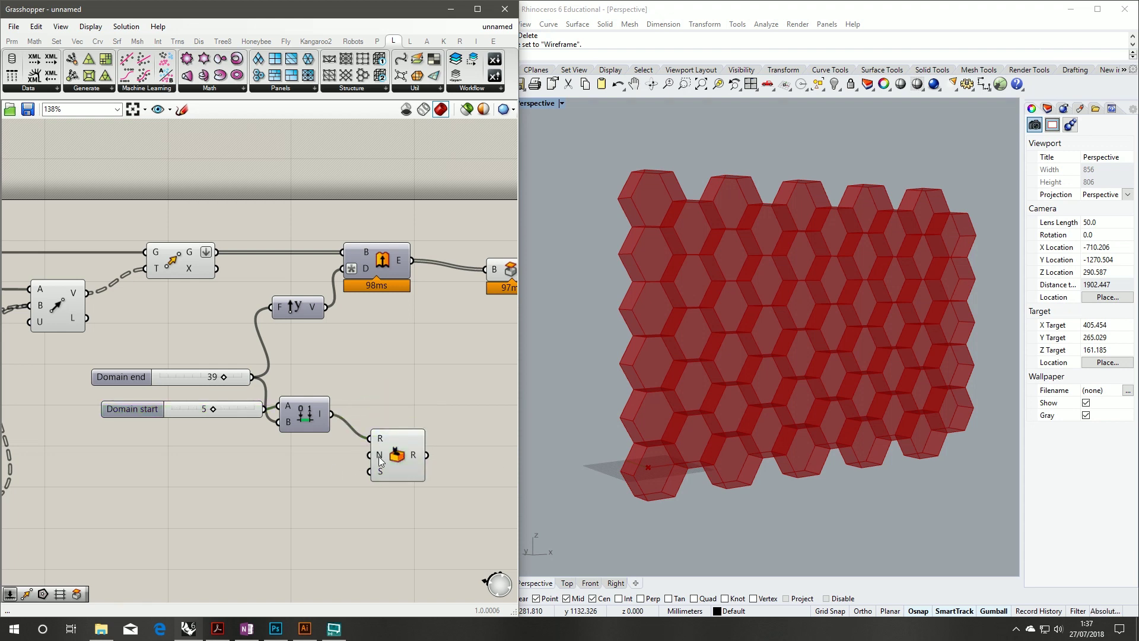
- Add a List Length component fed by the moved geometry's G output and connect its L output to Random's N input
mouse_move(379, 457)
double_click(400, 380)
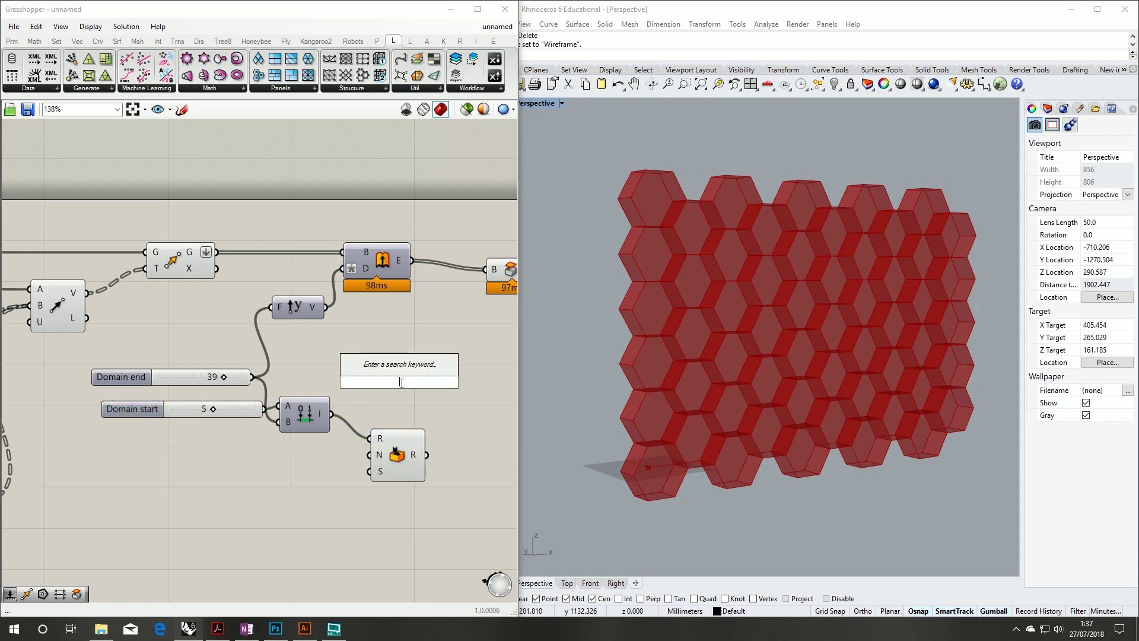
text(lis)
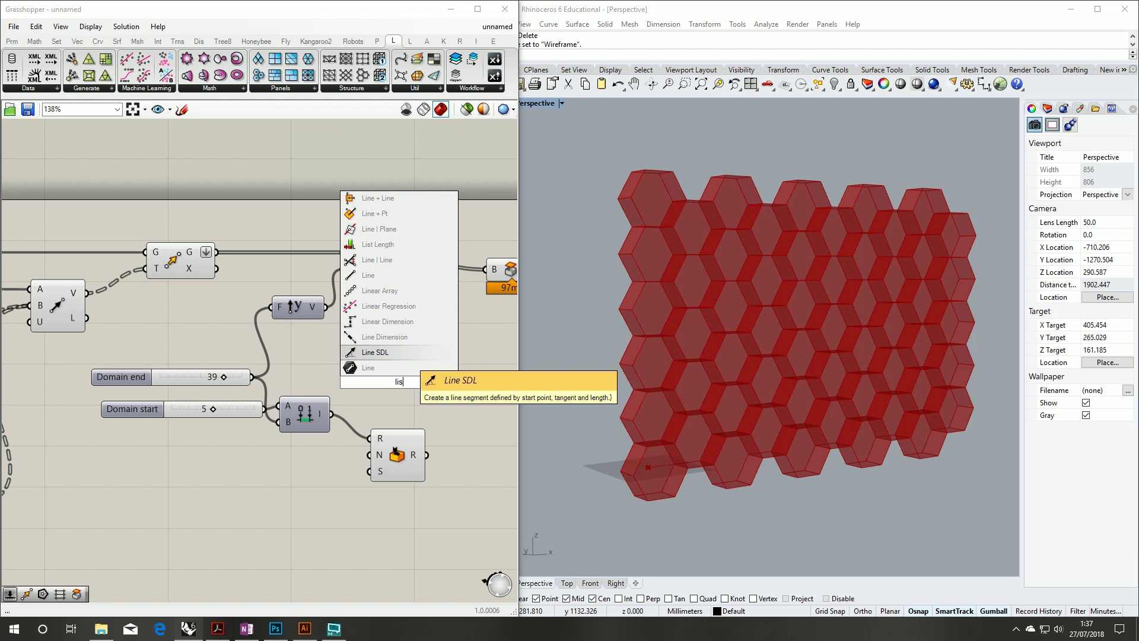
click(417, 369)
drag(217, 255, 368, 455)
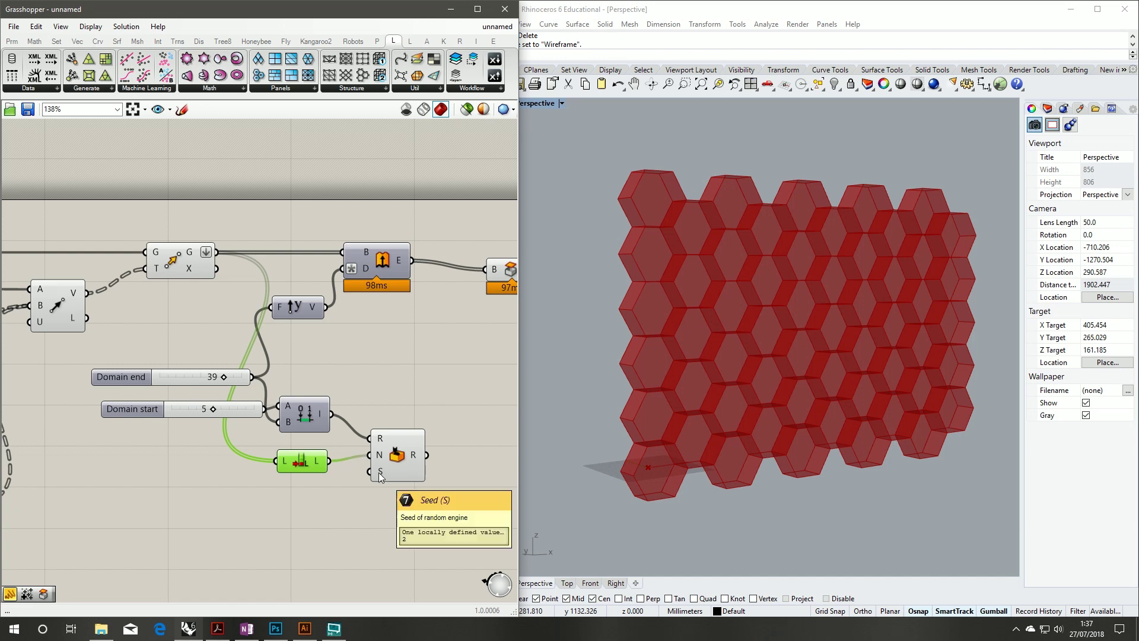
- Connect the Domain start slider to Random's S input and Random's R output to Unit Y's F input
drag(386, 465, 271, 311)
click(322, 483)
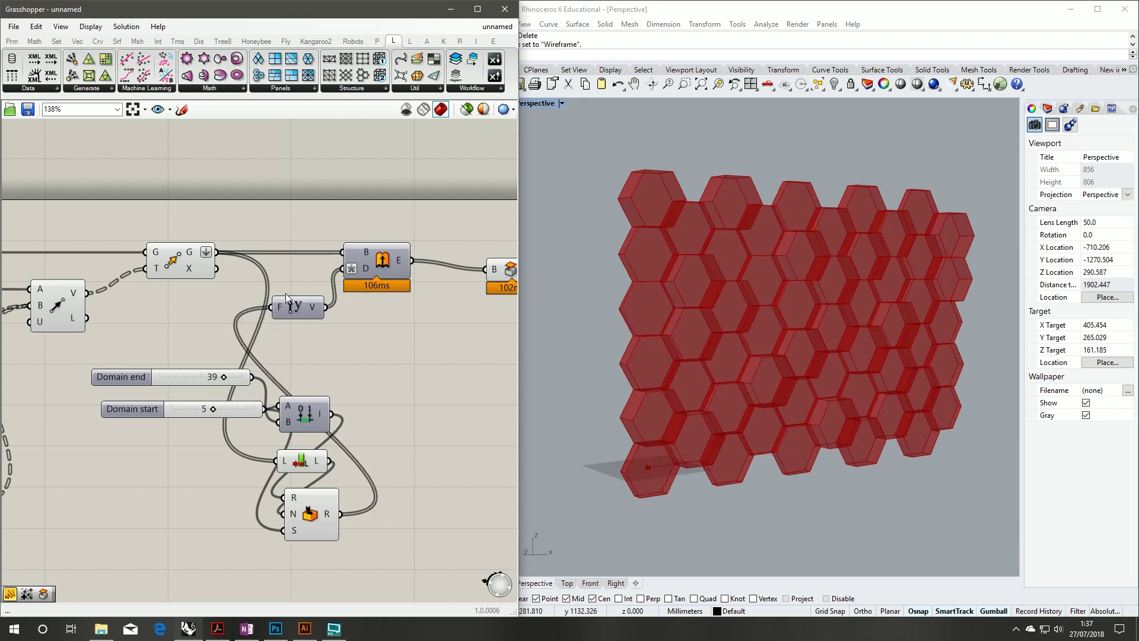
mouse_move(866, 311)
right_down()
mouse_move(799, 326)
mouse_move(688, 321)
mouse_move(851, 308)
right_up()
- Tidy the random-value group, arranging the two domain sliders, Construct Domain, List Length and Random so their wires no longer tangle
drag(146, 385, 170, 455)
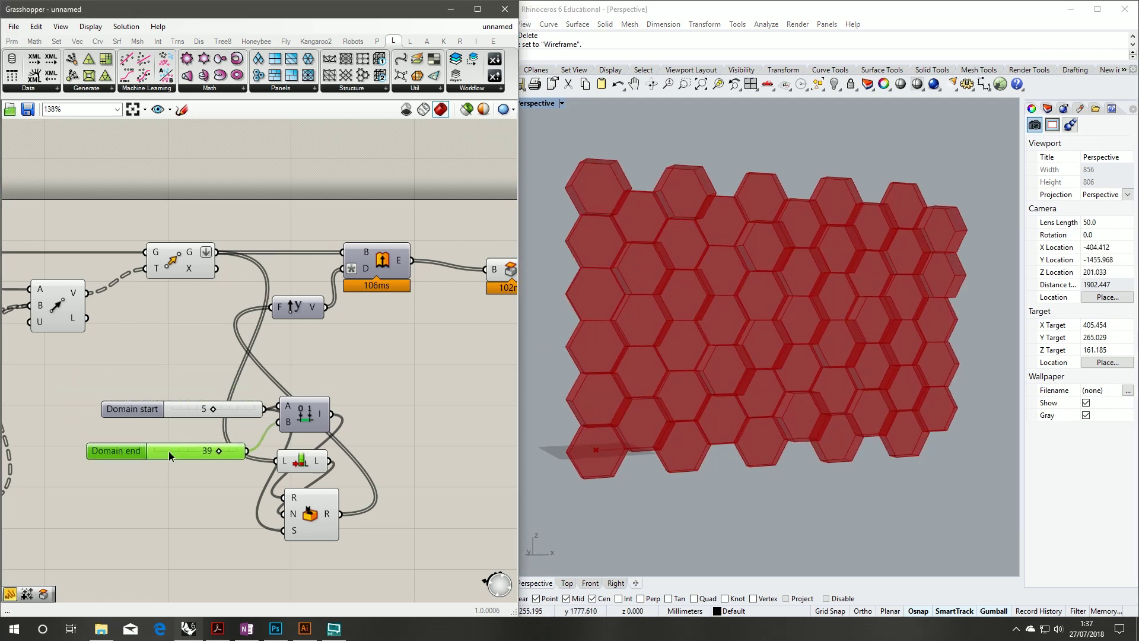
drag(133, 407, 108, 426)
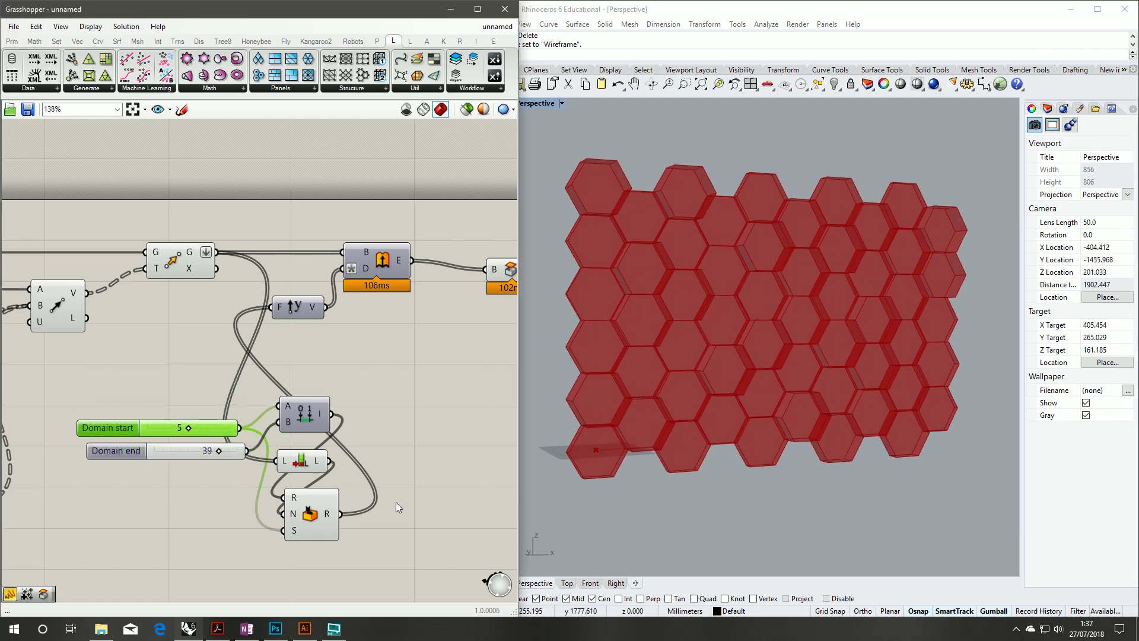
drag(296, 457, 124, 368)
drag(311, 409, 230, 431)
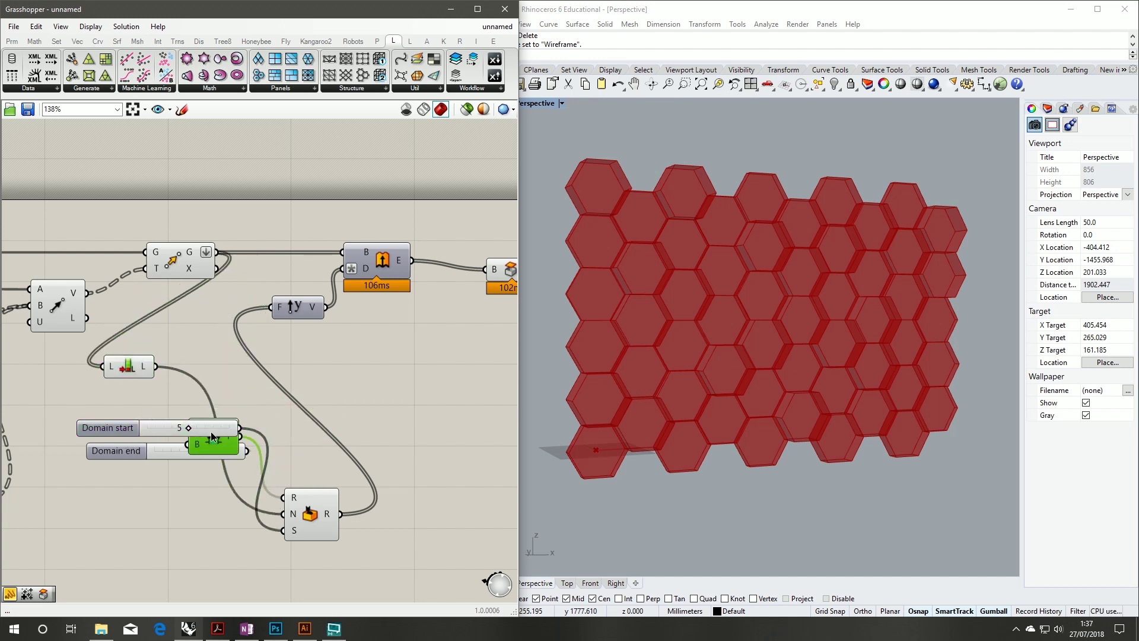
drag(319, 510, 354, 414)
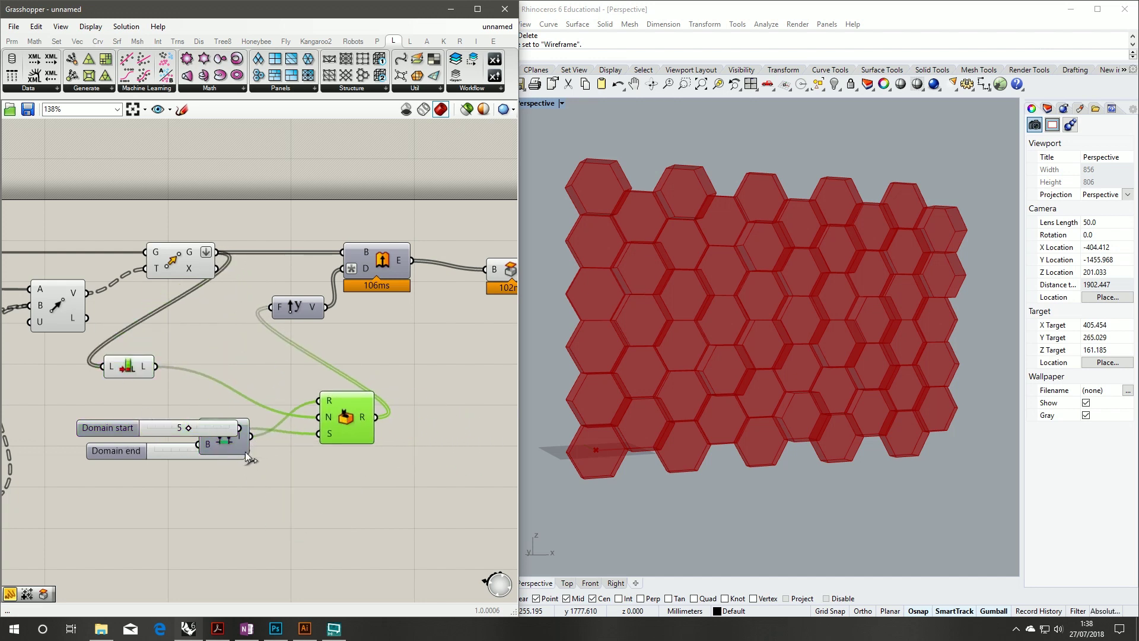
drag(232, 443, 279, 398)
drag(115, 486, 70, 395)
drag(271, 390, 288, 445)
drag(206, 478, 119, 429)
drag(358, 421, 357, 390)
click(431, 309)
- Align the Cap Holes component with Extrude and bake its capped solids using the default attributes
right_drag(431, 310, 397, 322)
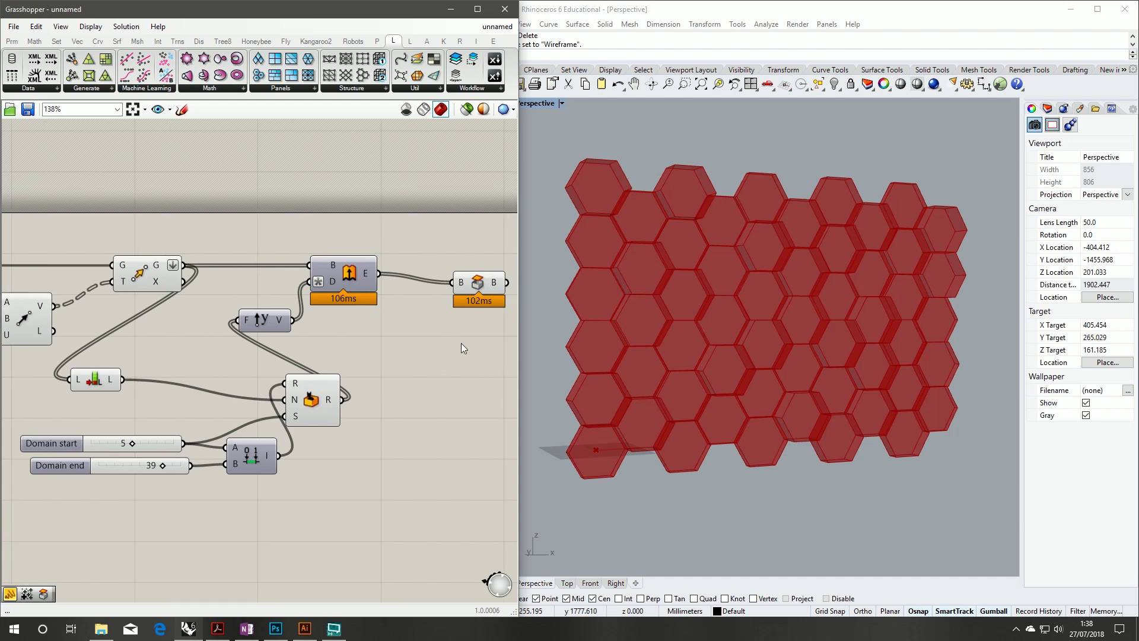
right_drag(321, 266, 248, 260)
drag(409, 276, 387, 267)
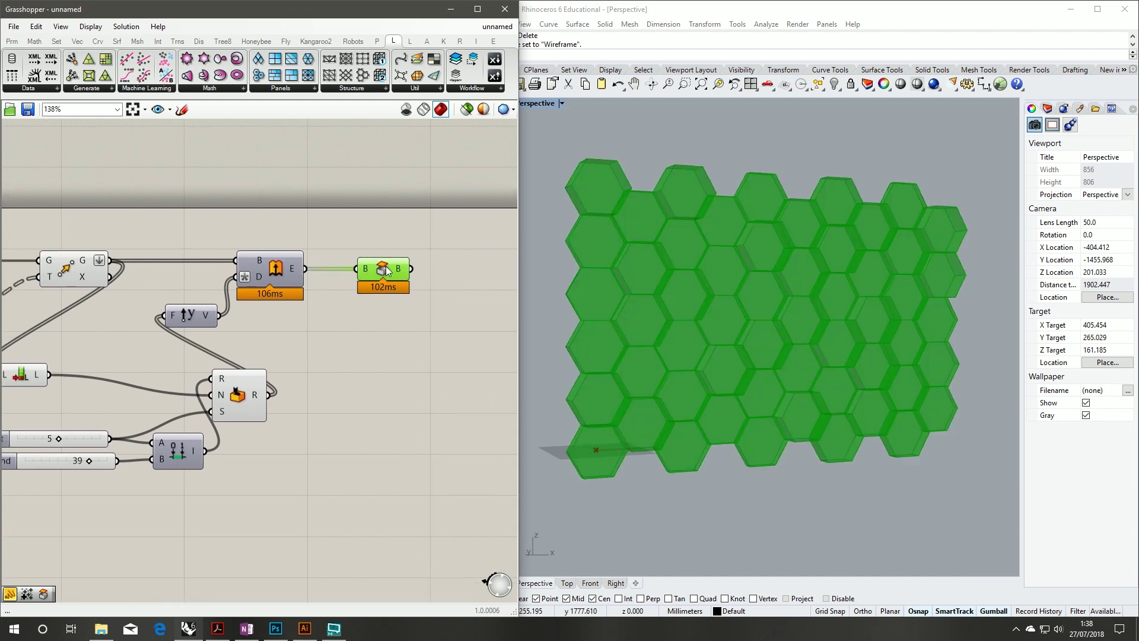
right_click(386, 267)
click(426, 315)
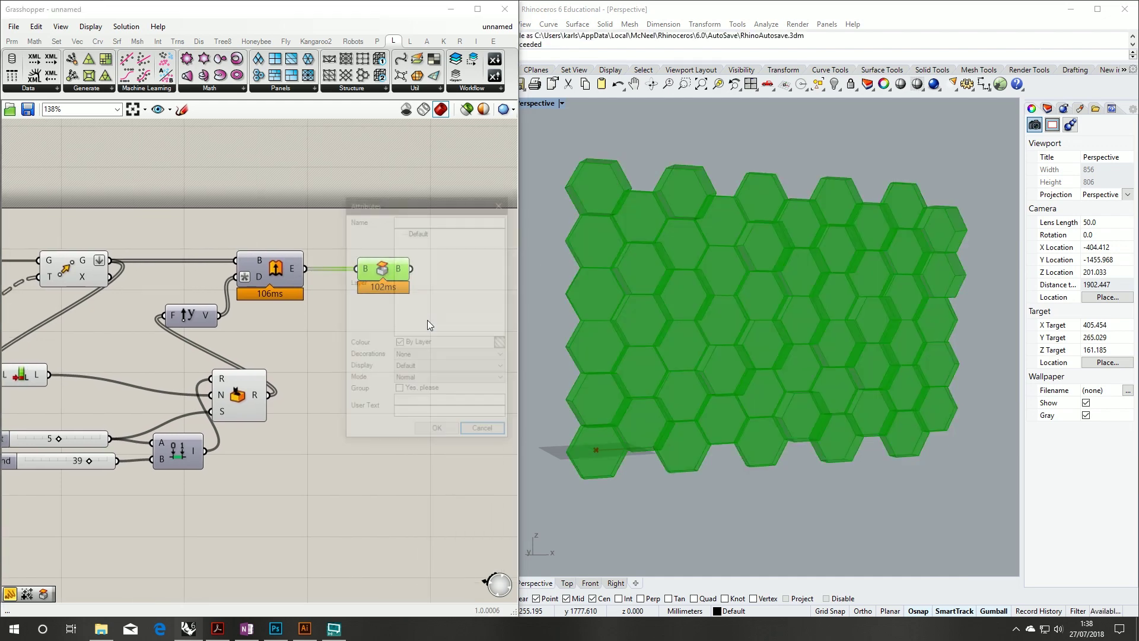
click(437, 433)
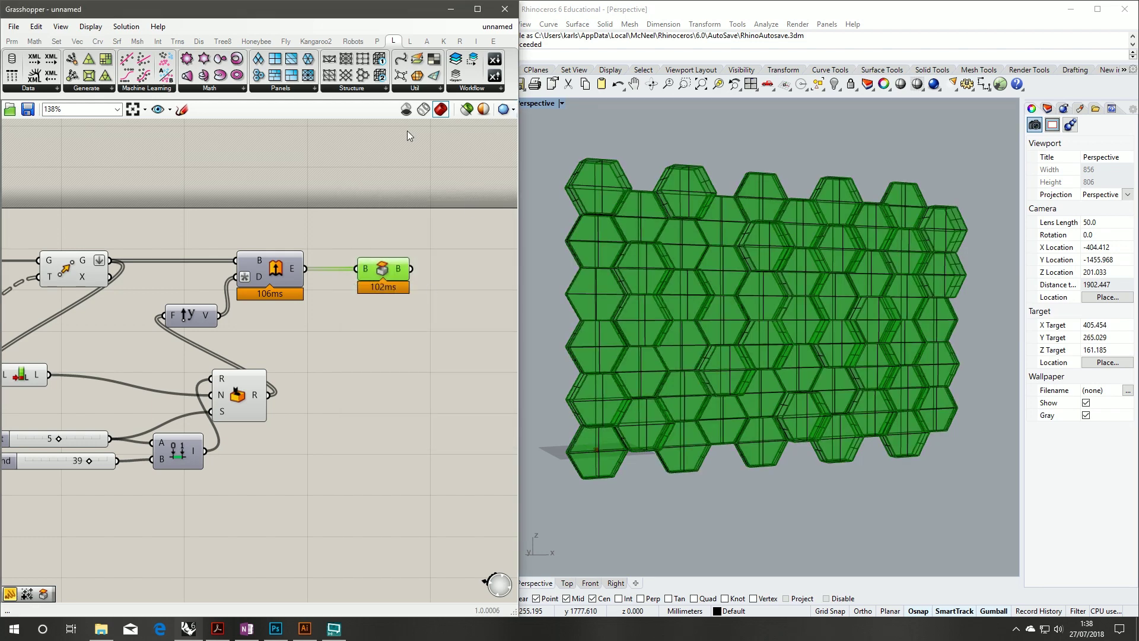
- Turn off the Grasshopper preview and set the Perspective viewport to the Rendered display mode
click(406, 109)
click(562, 104)
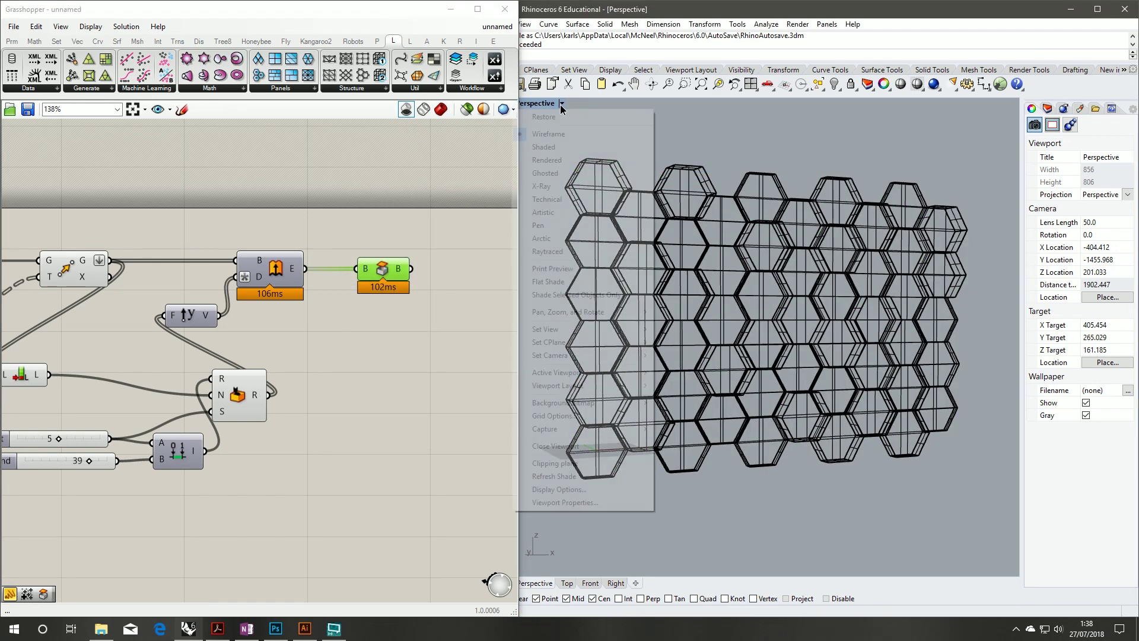
click(568, 159)
- Select all the baked hexagon solids, assign them a blue material, and clear the selection
drag(965, 155, 551, 509)
click(1119, 172)
click(1098, 309)
key(Escape)
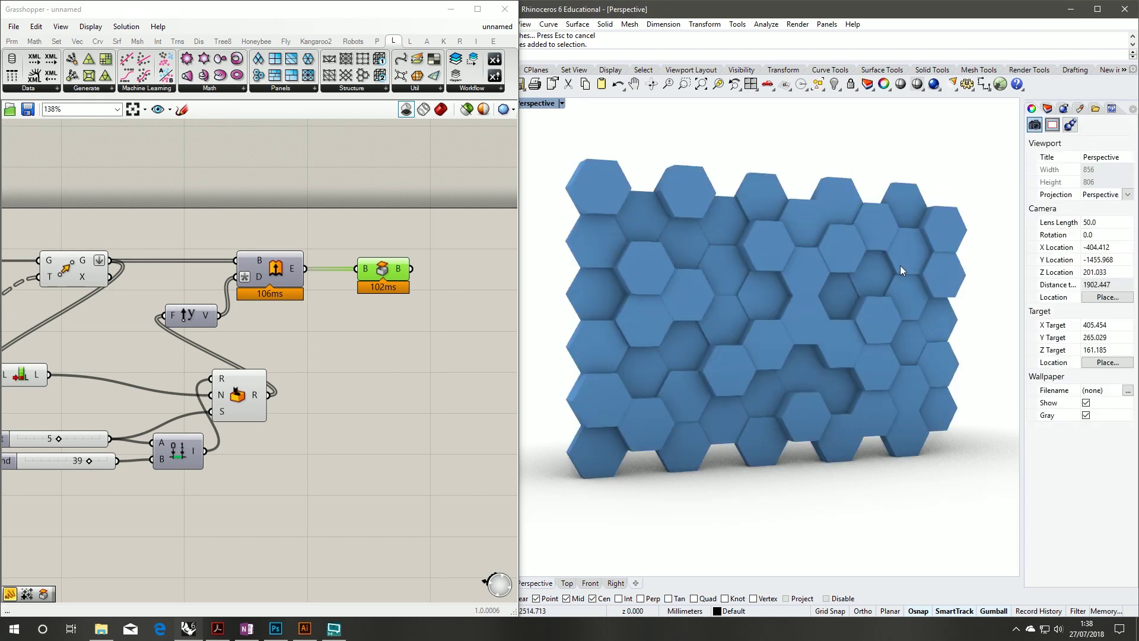
- Maximize the Rhino window and examine the relief of the rendered hexagonal panel from several angles and distances
right_drag(907, 459, 618, 372)
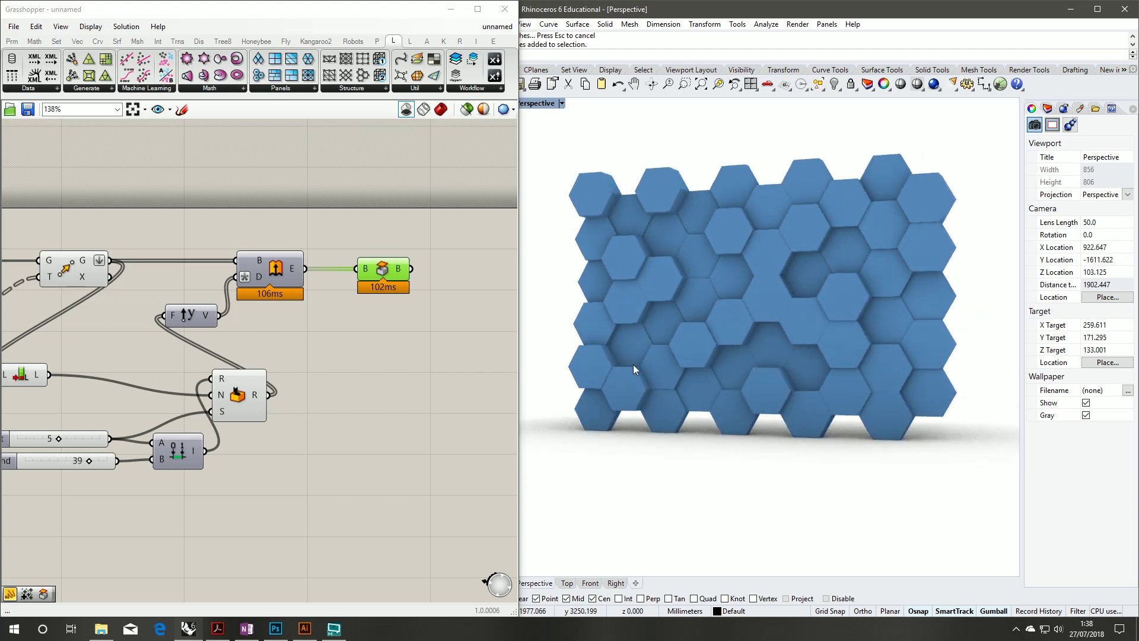
mouse_move(795, 333)
right_down()
mouse_move(851, 294)
mouse_move(845, 312)
mouse_move(801, 333)
right_up()
scroll(726, 441, up, 5)
scroll(726, 428, down, 5)
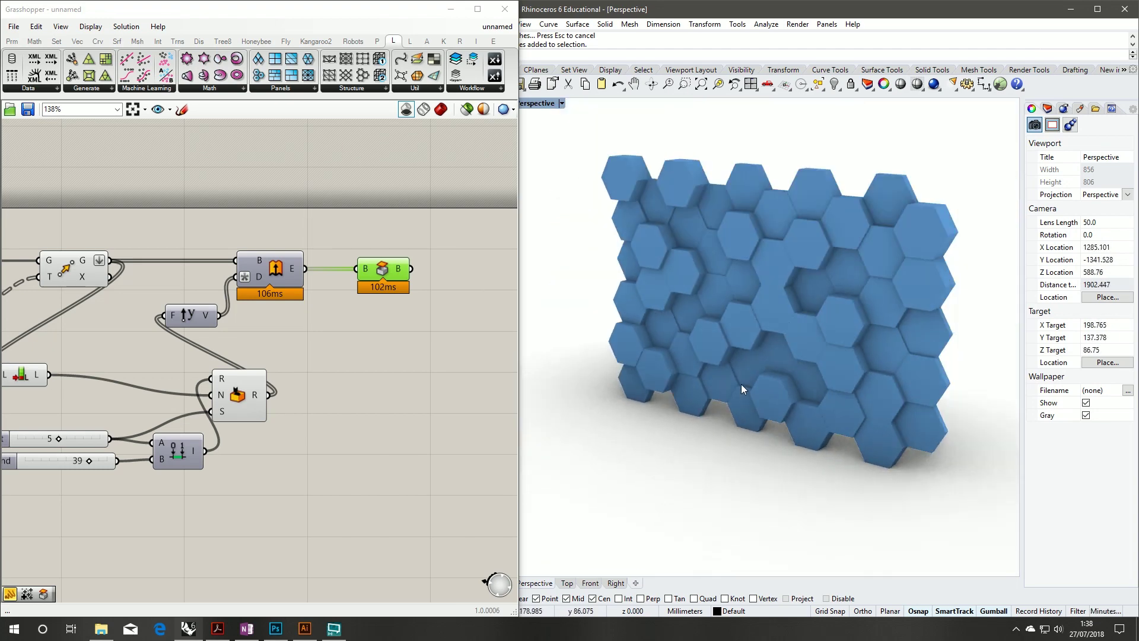
right_drag(742, 386, 762, 297)
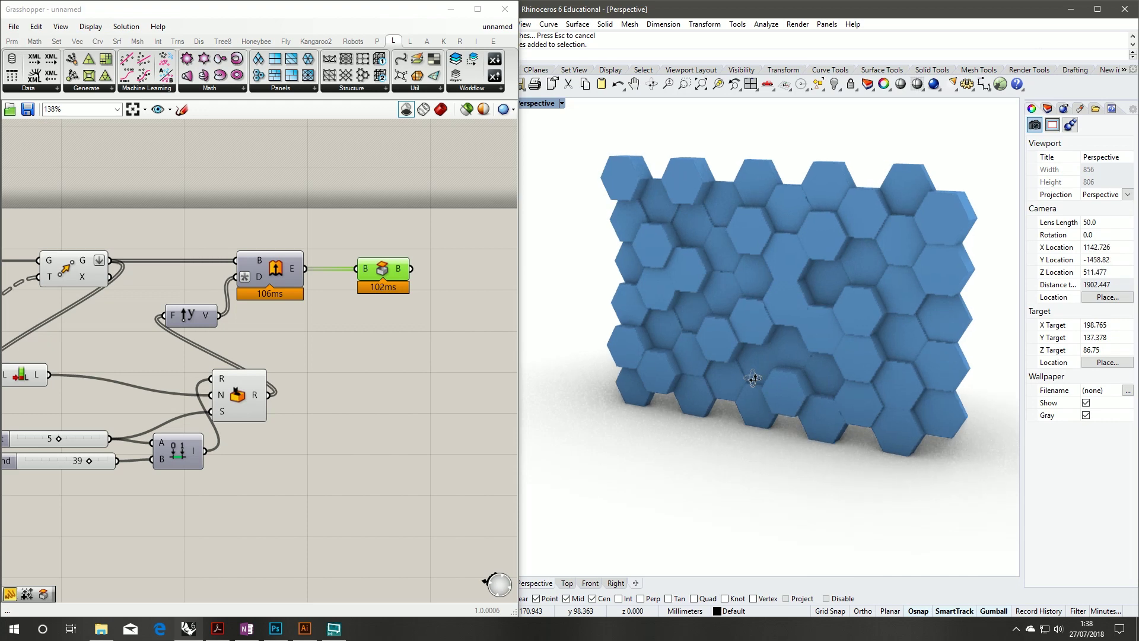
double_click(825, 15)
double_click(689, 129)
shift+right_drag(651, 275, 895, 286)
right_drag(721, 340, 964, 282)
shift+right_drag(675, 239, 763, 344)
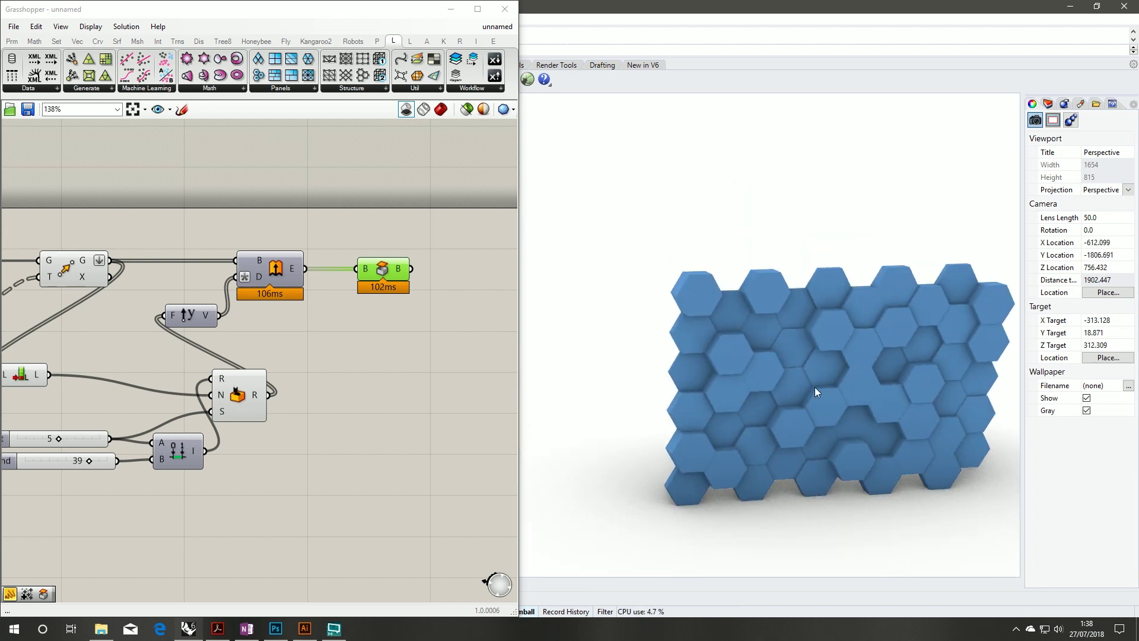
shift+right_drag(749, 387, 755, 352)
scroll(727, 352, up, 4)
scroll(772, 340, up, 6)
right_drag(818, 326, 751, 334)
scroll(768, 333, down, 6)
scroll(749, 331, up, 4)
right_drag(827, 315, 692, 355)
scroll(643, 308, down, 4)
scroll(728, 319, up, 6)
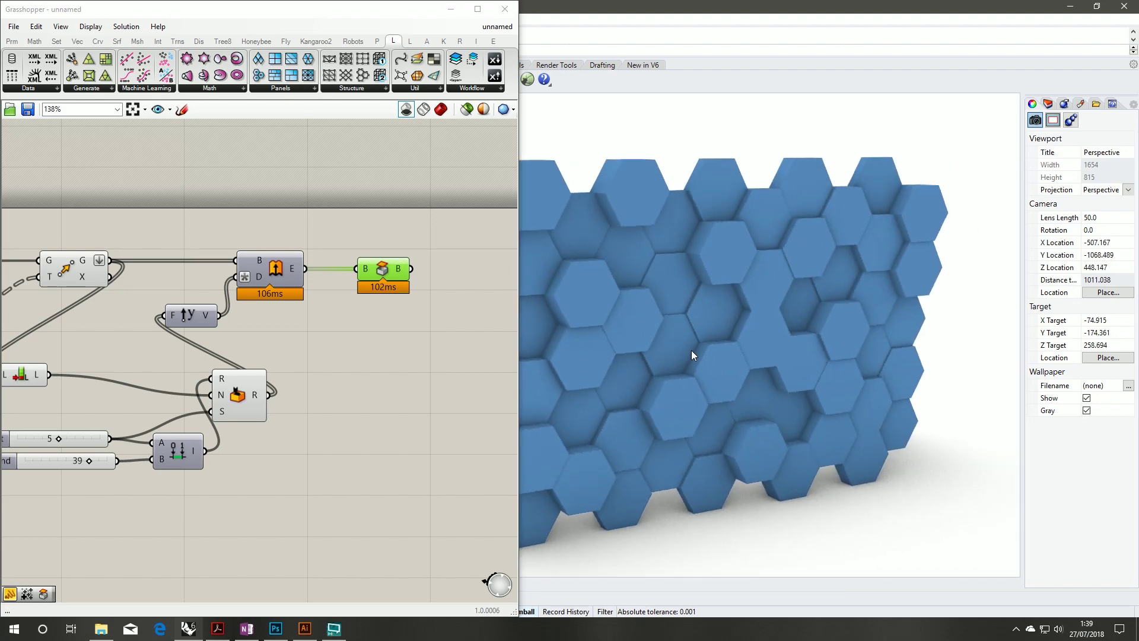